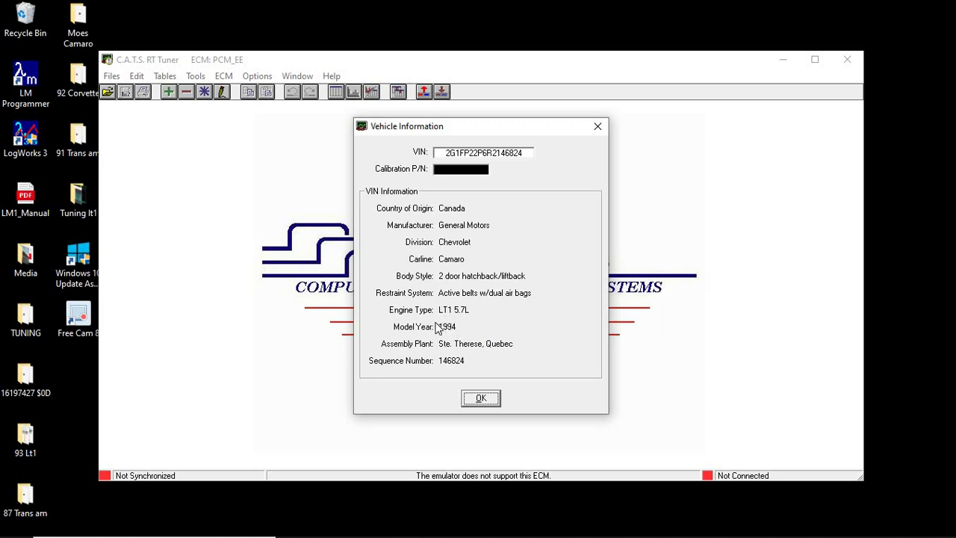
Step: Close the vehicle information and RT Tuner, switch to EEHack and open its Flash Tool
{"action": "left_click", "coordinate": [481, 400]}
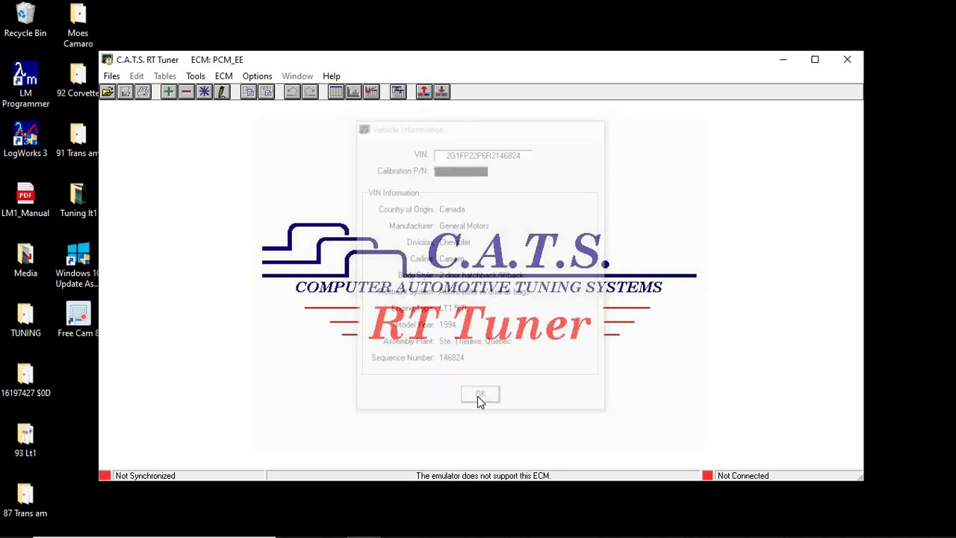
{"action": "left_click", "coordinate": [847, 61]}
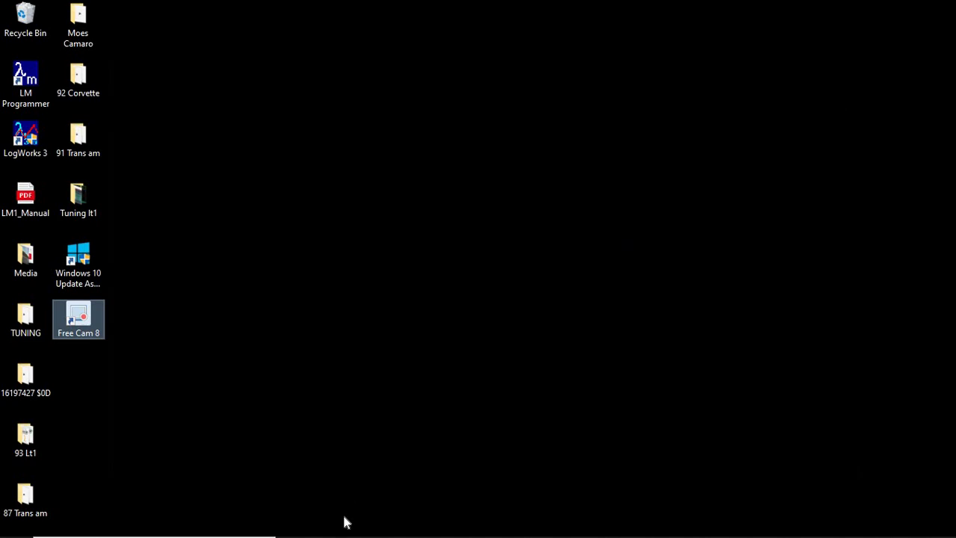
{"action": "mouse_move", "coordinate": [376, 529]}
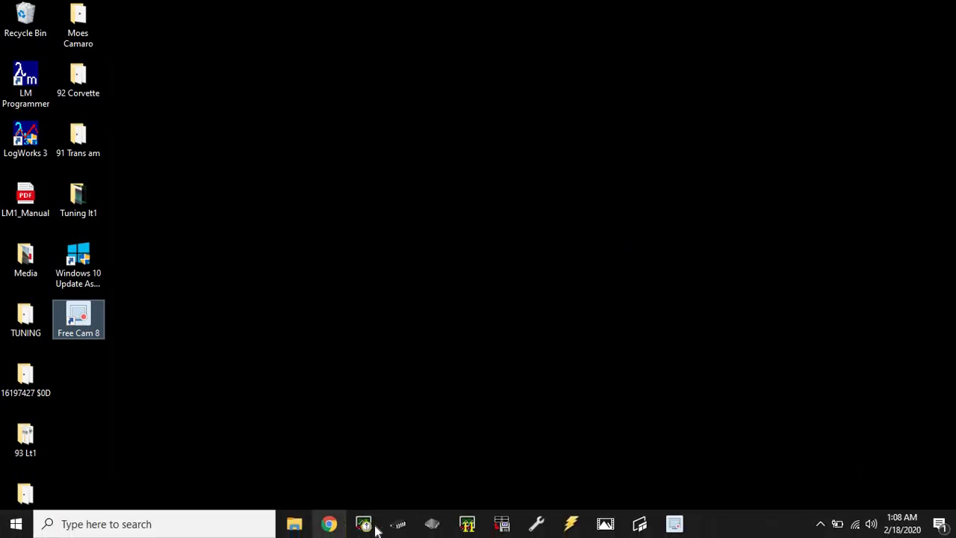
{"action": "left_click", "coordinate": [432, 524]}
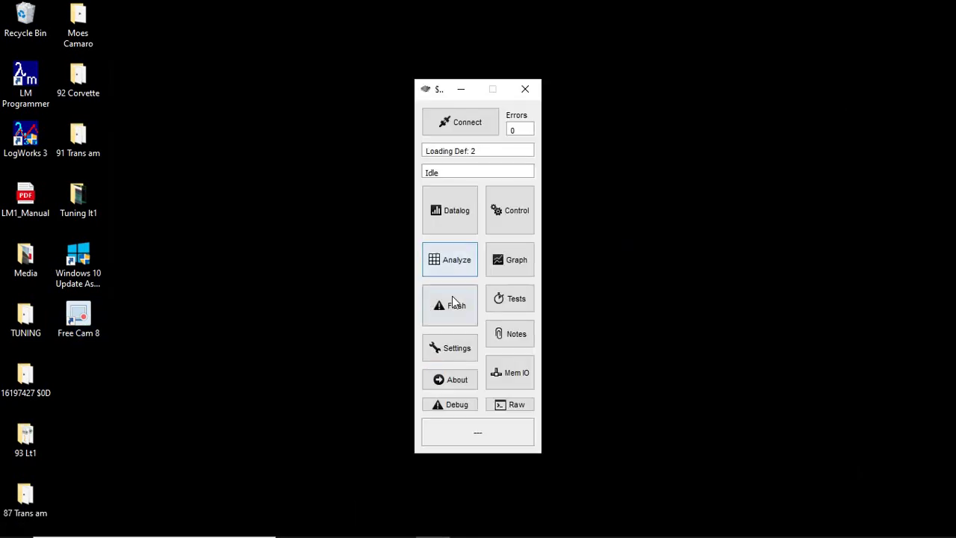
{"action": "left_click", "coordinate": [452, 302]}
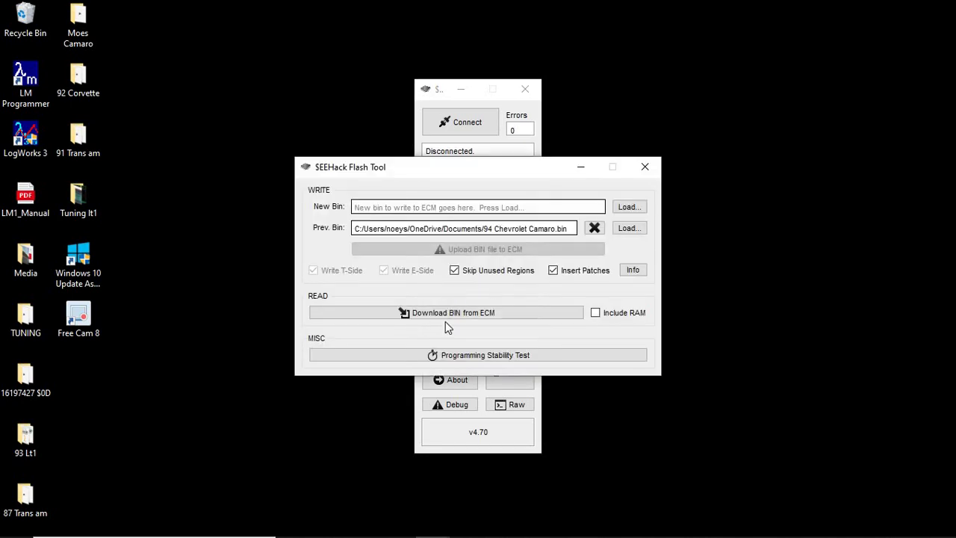
Step: Connect EEHack to the ECM, download the BIN from it and exit the flash read routine
{"action": "left_click", "coordinate": [451, 318]}
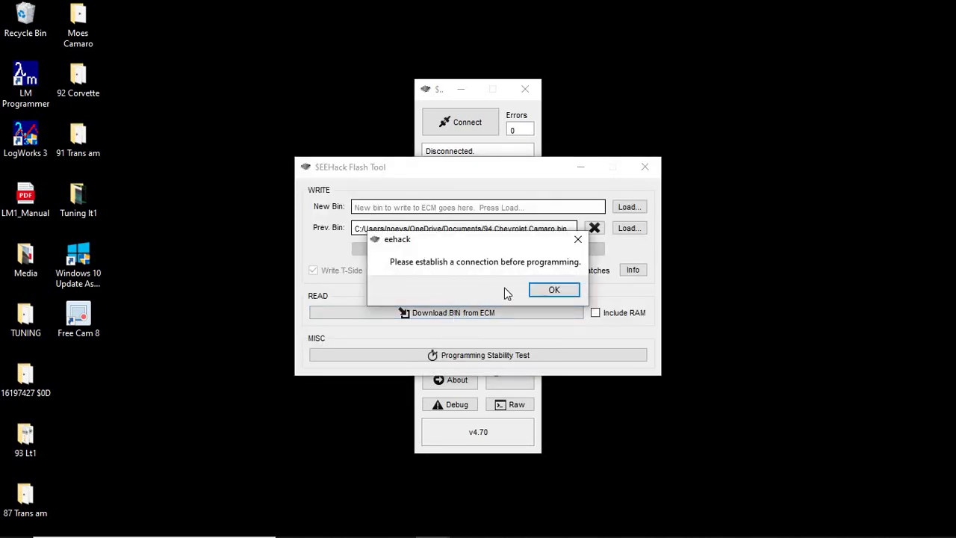
{"action": "left_click", "coordinate": [551, 290]}
{"action": "left_click", "coordinate": [458, 124]}
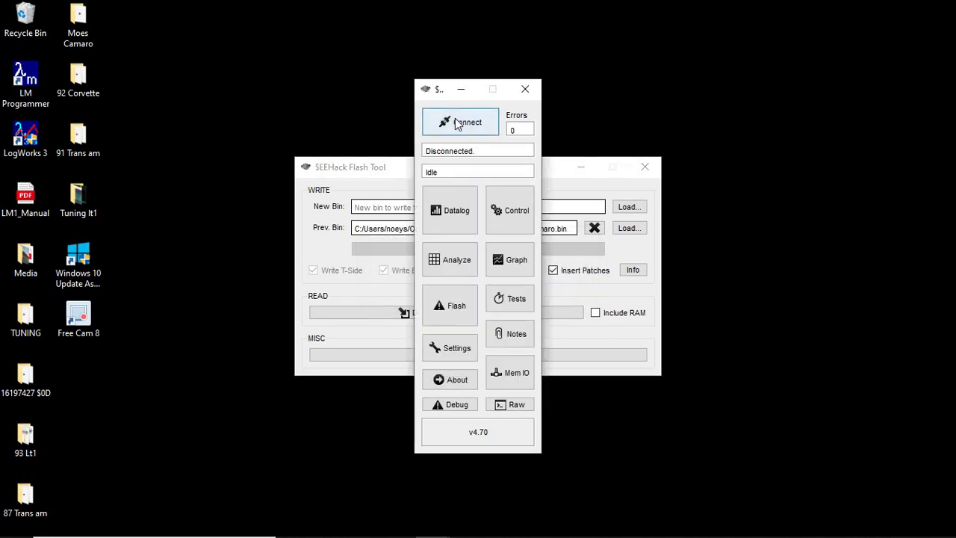
{"action": "left_click", "coordinate": [442, 295]}
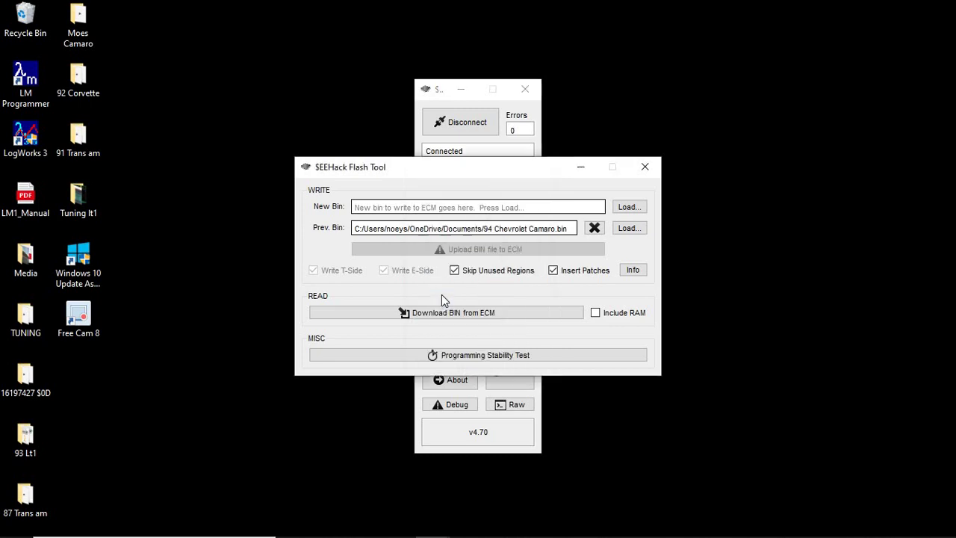
{"action": "left_click", "coordinate": [440, 312]}
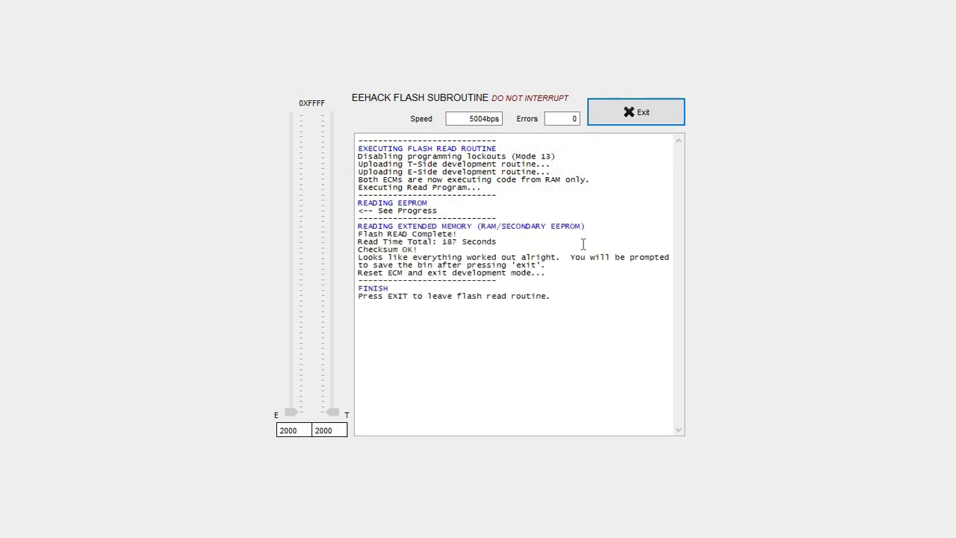
{"action": "left_click", "coordinate": [632, 113]}
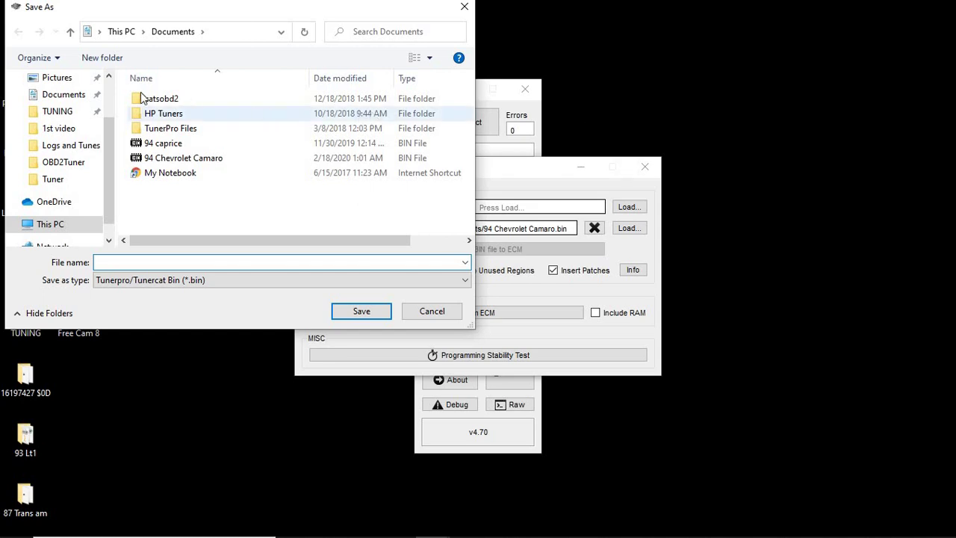
Step: Save the downloaded bin as "94 Chevrolet camaro" in the TUNING folder
{"action": "left_click", "coordinate": [59, 116]}
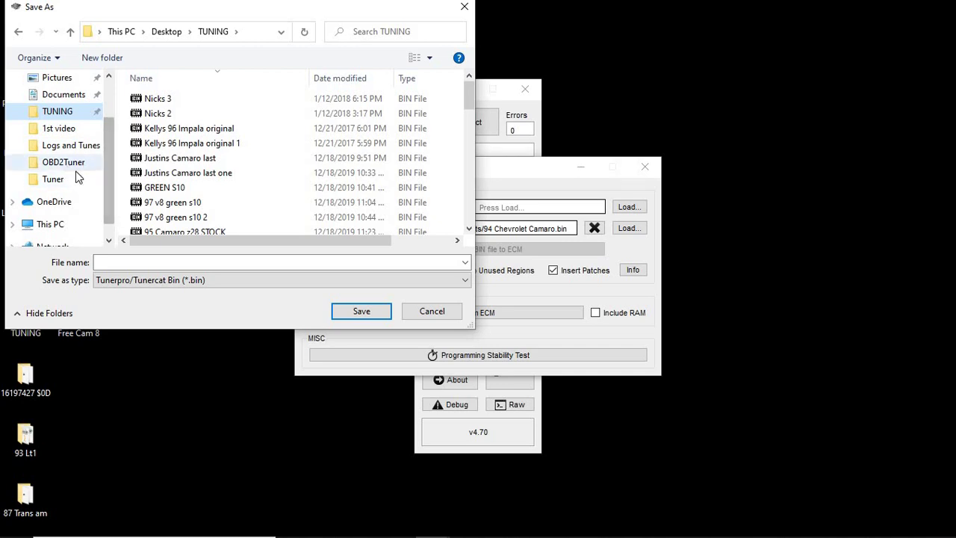
{"action": "left_click", "coordinate": [150, 262]}
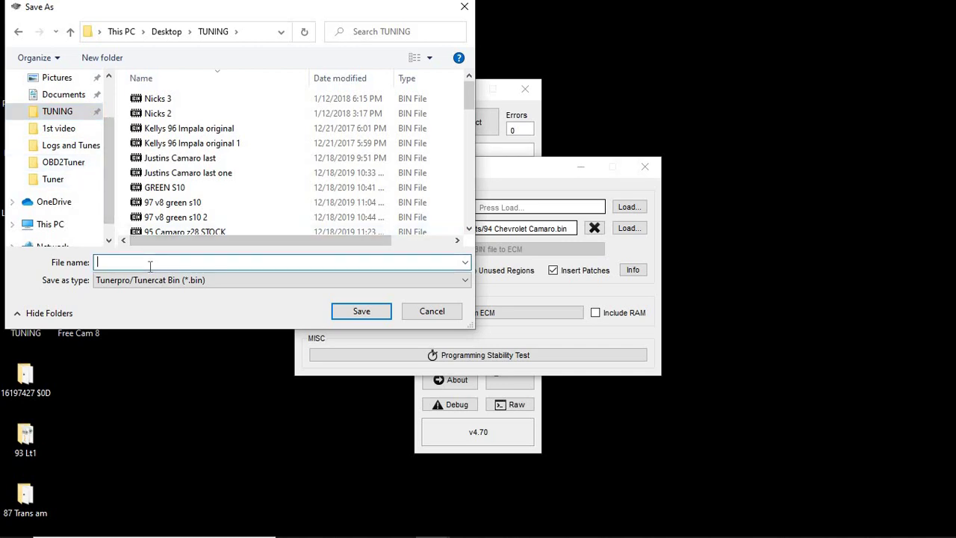
{"action": "type", "text": "94"}
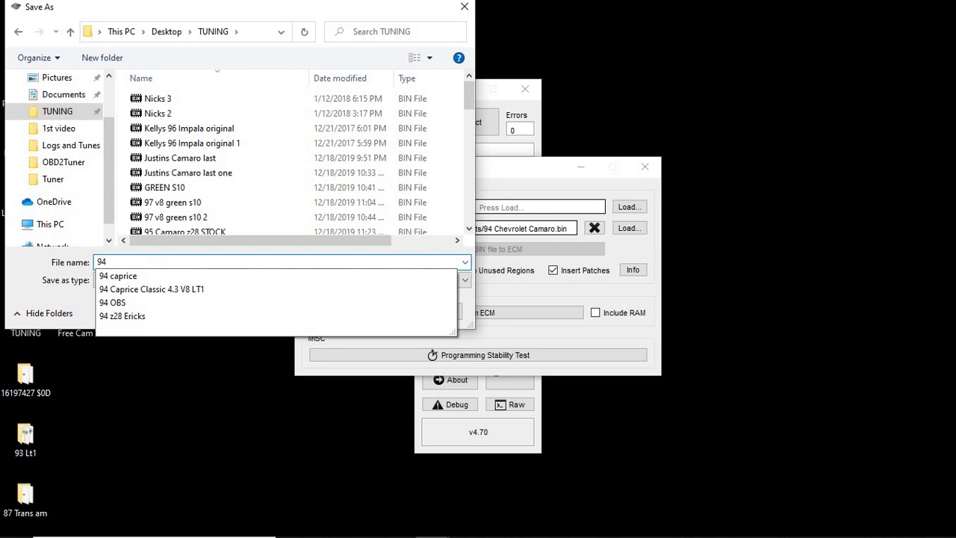
{"action": "type", "text": " Chevrole"}
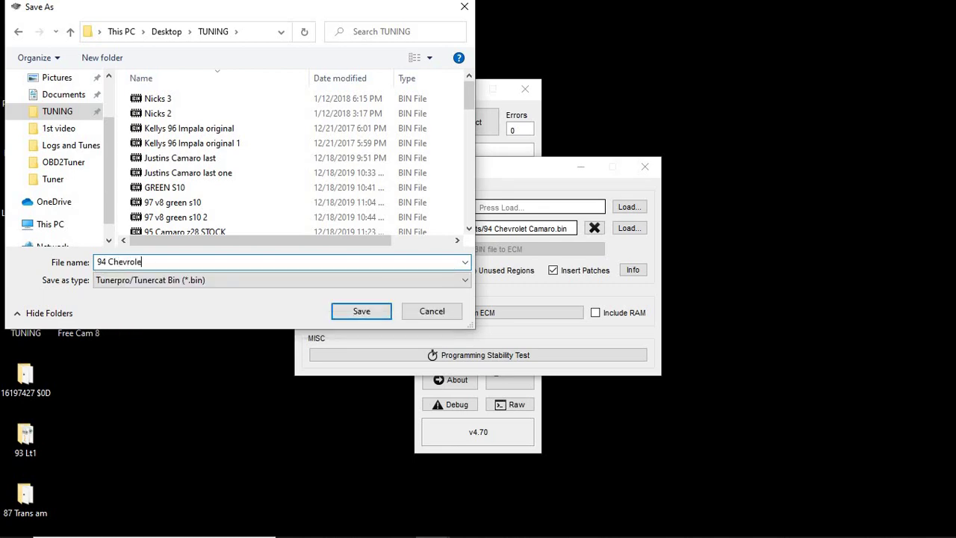
{"action": "type", "text": "t camaro"}
{"action": "key", "text": "Return"}
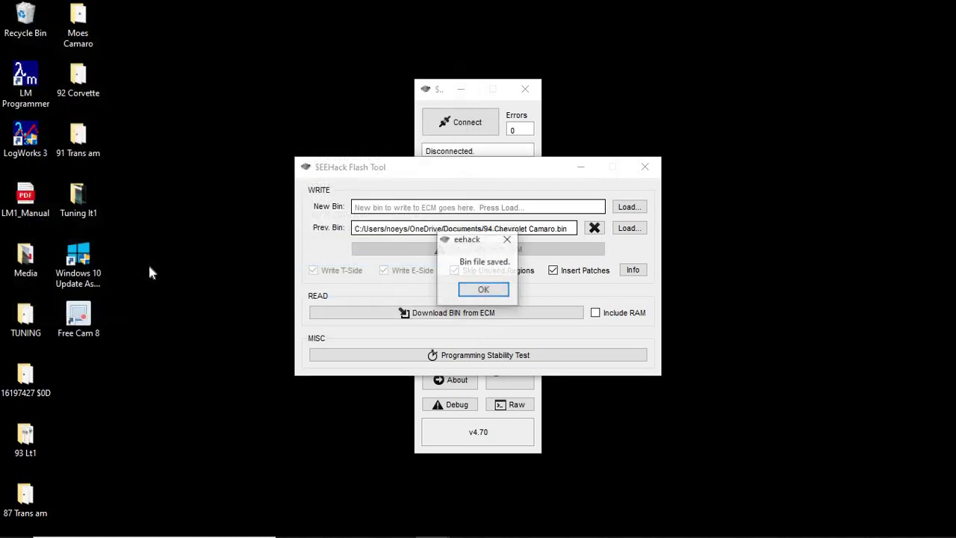
{"action": "left_click", "coordinate": [477, 292]}
Step: Close the Flash Tool and EEHack, discarding the unsaved log data
{"action": "left_click", "coordinate": [645, 167]}
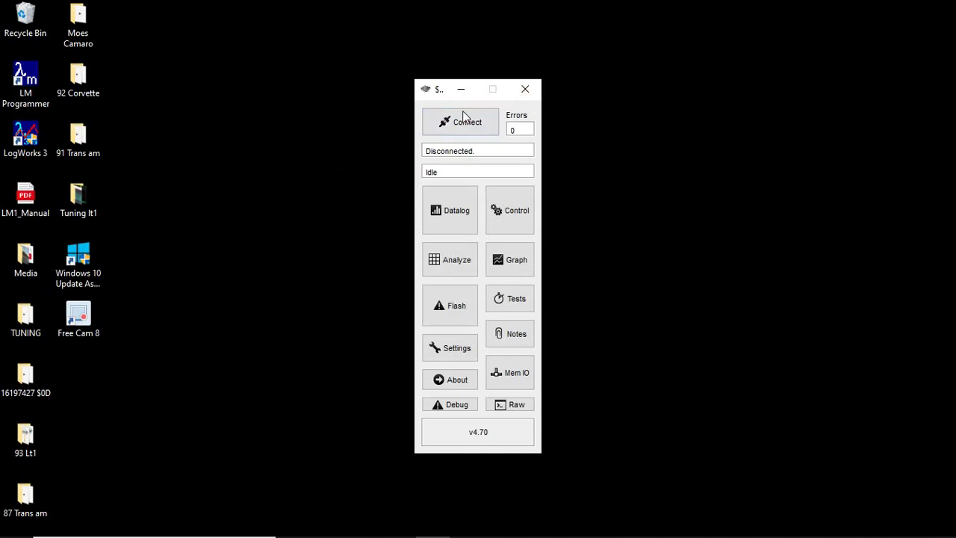
{"action": "left_click", "coordinate": [526, 89]}
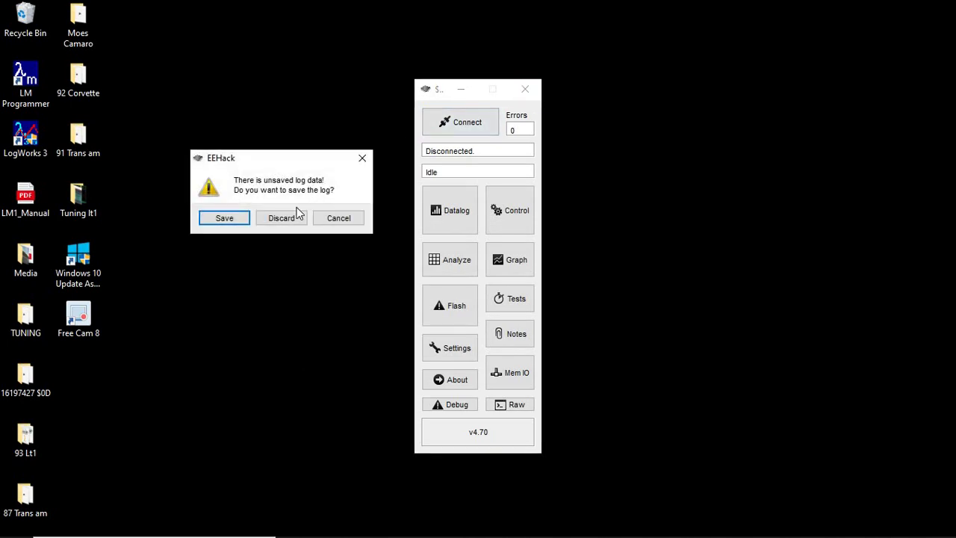
{"action": "left_click", "coordinate": [281, 217]}
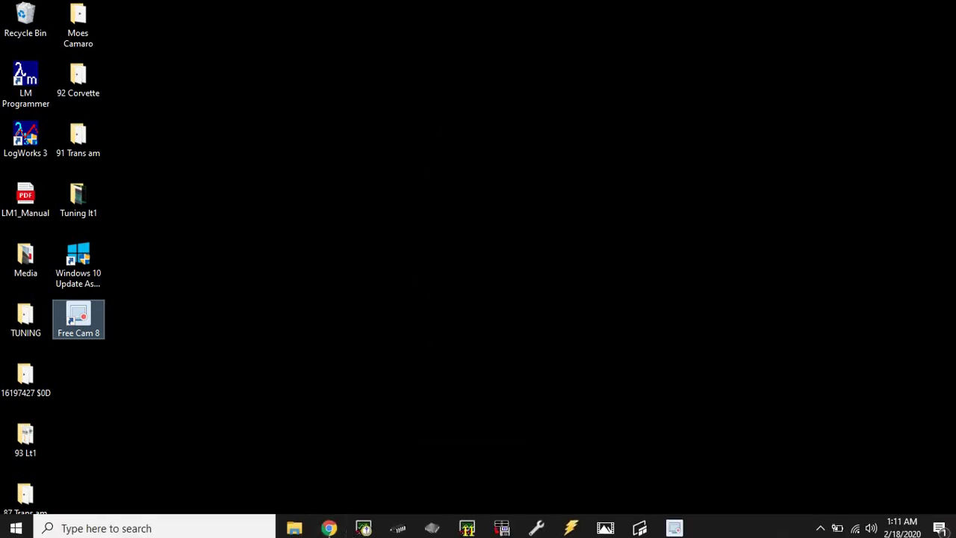
Step: Switch to C.A.T.S. RT Tuner and open the "94 Chevrolet camaro" calibration file from the TUNING folder
{"action": "left_click", "coordinate": [364, 526]}
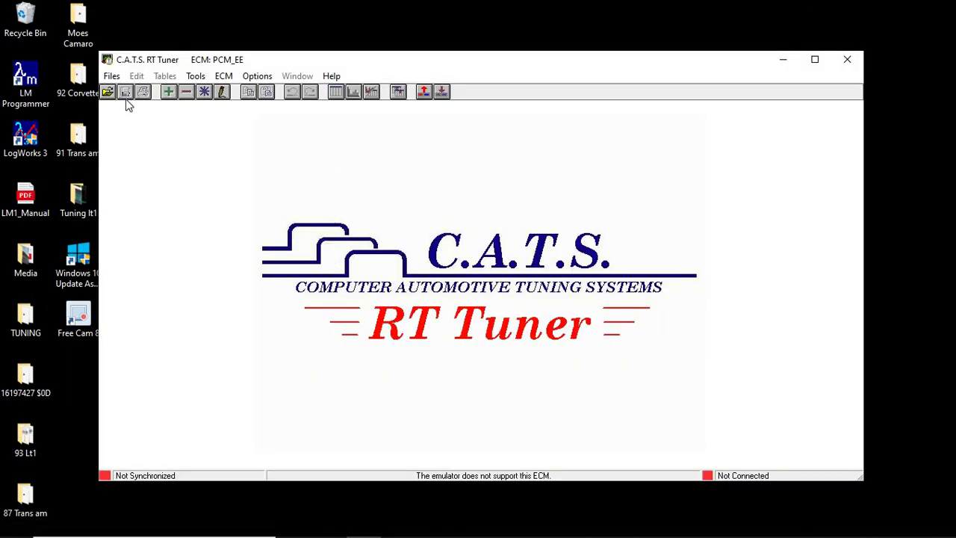
{"action": "left_click", "coordinate": [108, 93]}
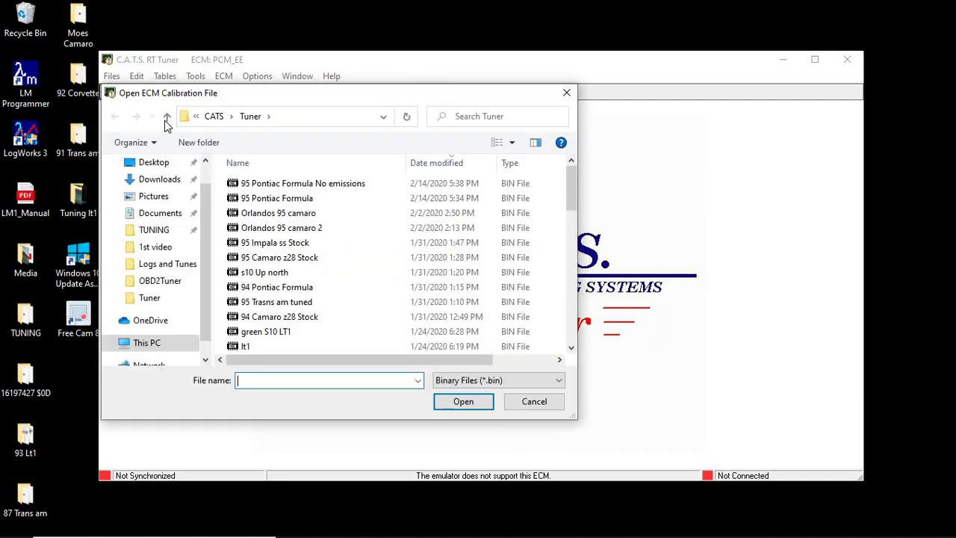
{"action": "left_click", "coordinate": [154, 226]}
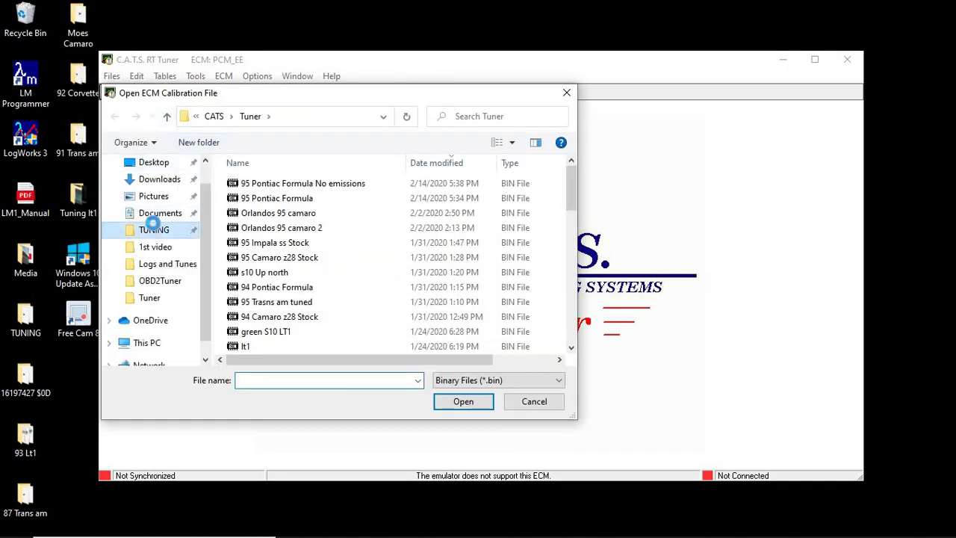
{"action": "left_click", "coordinate": [424, 166]}
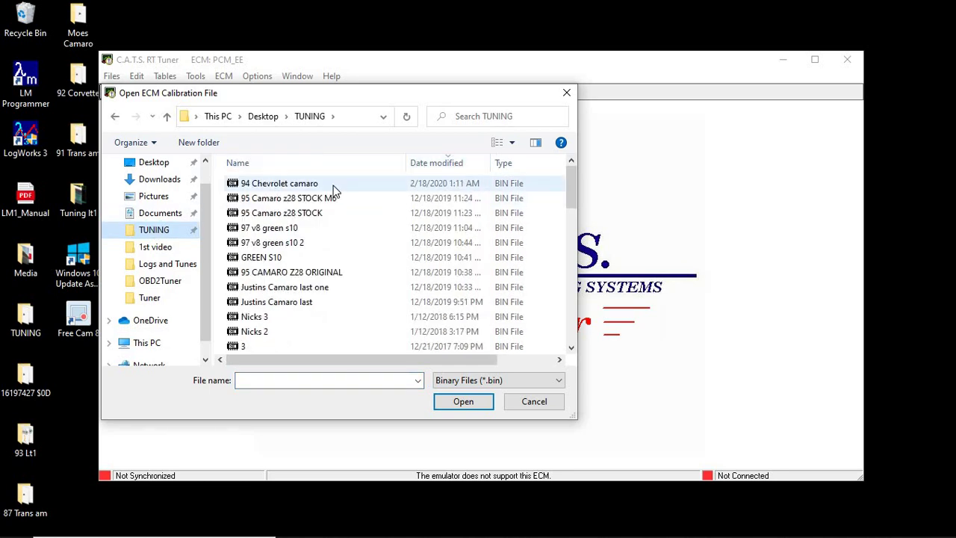
{"action": "double_click", "coordinate": [333, 185]}
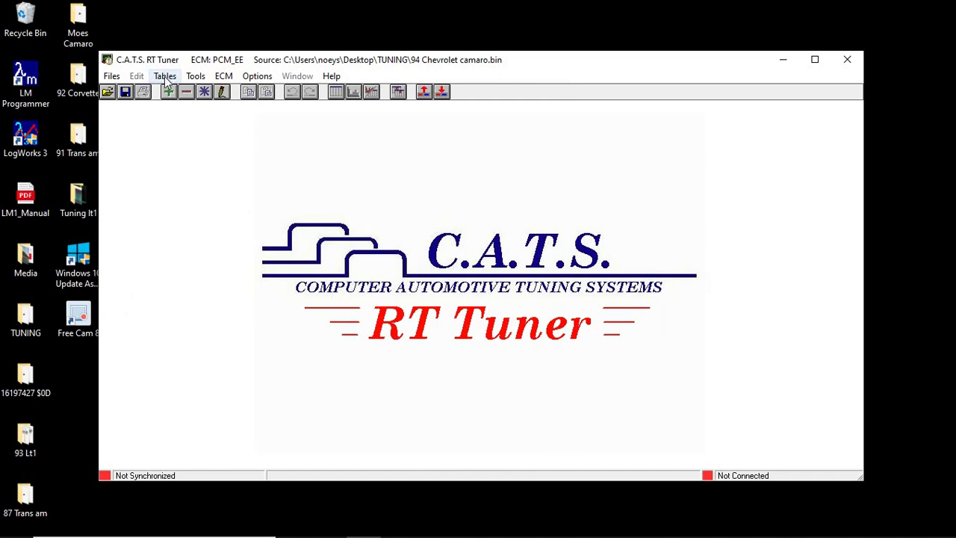
Step: Disable VATS Select (F+B-Body) and Traction Control in the ECM Switch Table
{"action": "left_click", "coordinate": [165, 77]}
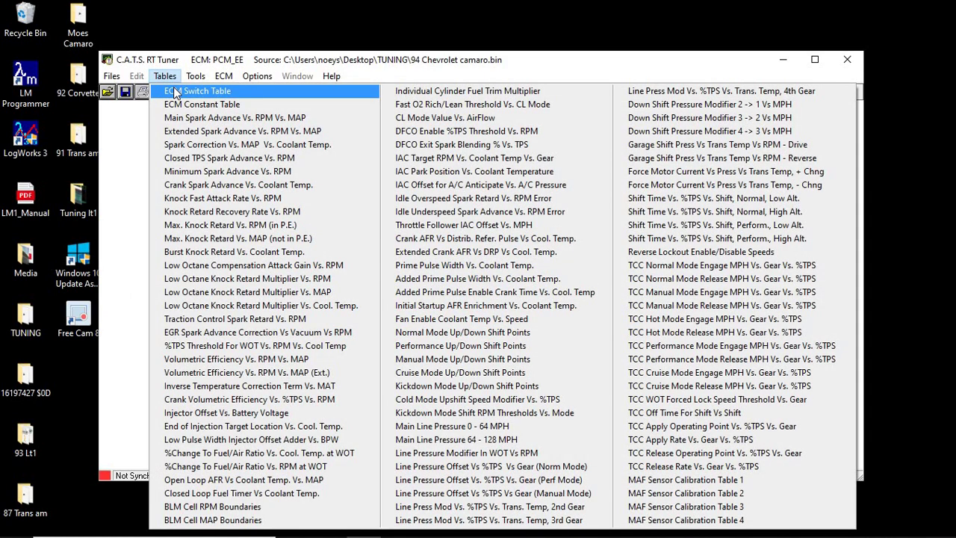
{"action": "left_click", "coordinate": [166, 77]}
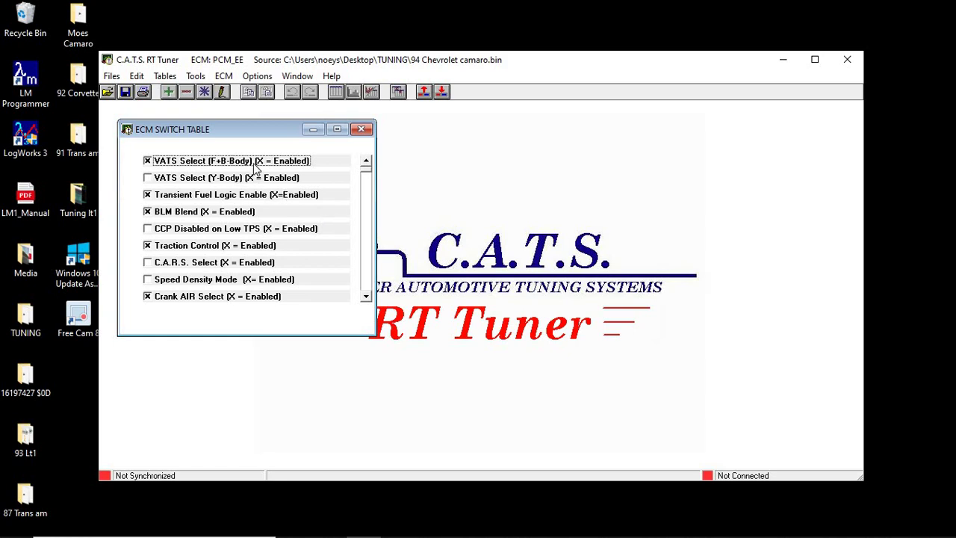
{"action": "left_click", "coordinate": [254, 165]}
{"action": "left_click", "coordinate": [216, 248]}
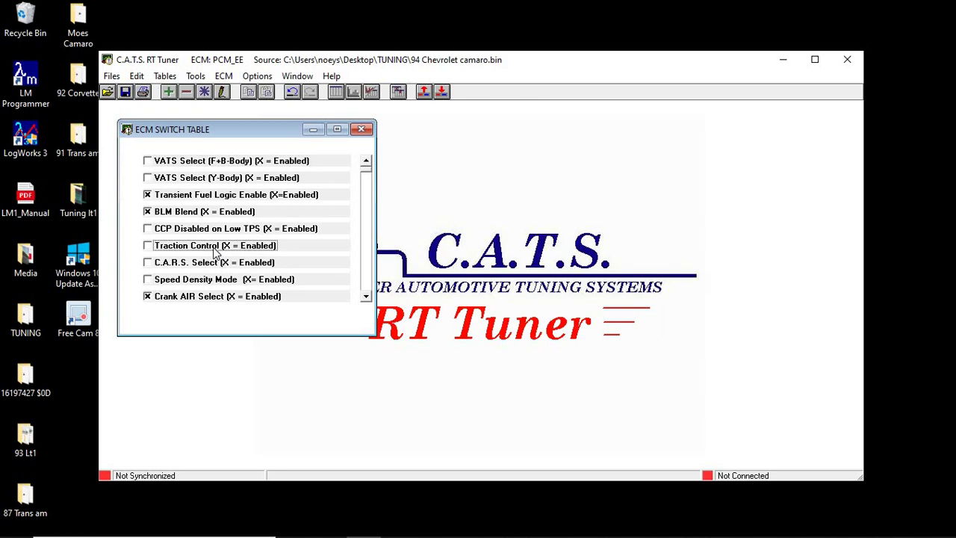
Step: Look through the ECM Switch Table's TCC, transmission, shift solenoid and error code switches
{"action": "left_click", "coordinate": [365, 299]}
{"action": "left_click", "coordinate": [366, 299]}
{"action": "left_click", "coordinate": [366, 299]}
{"action": "left_click", "coordinate": [365, 299]}
{"action": "left_click", "coordinate": [366, 298]}
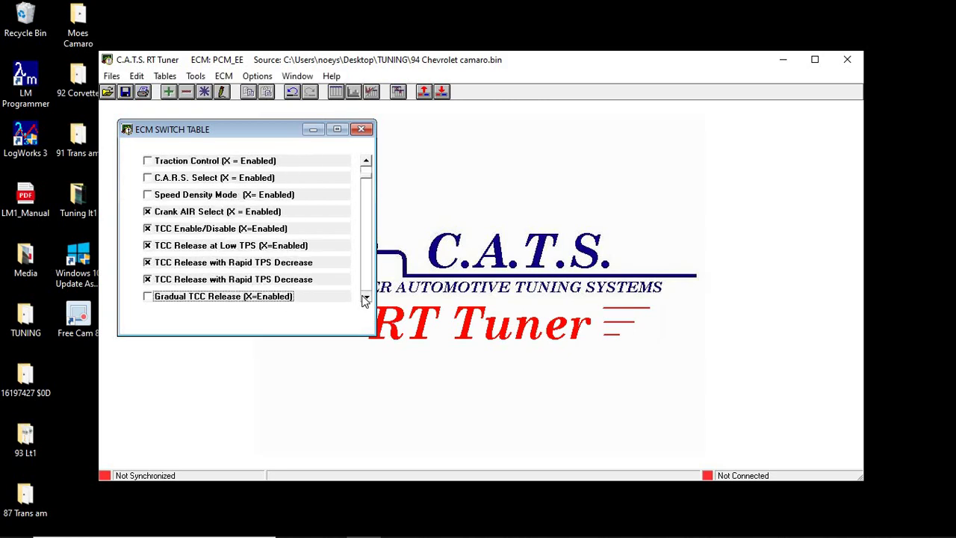
{"action": "left_click", "coordinate": [366, 299]}
{"action": "left_click", "coordinate": [366, 298]}
{"action": "left_click", "coordinate": [365, 299]}
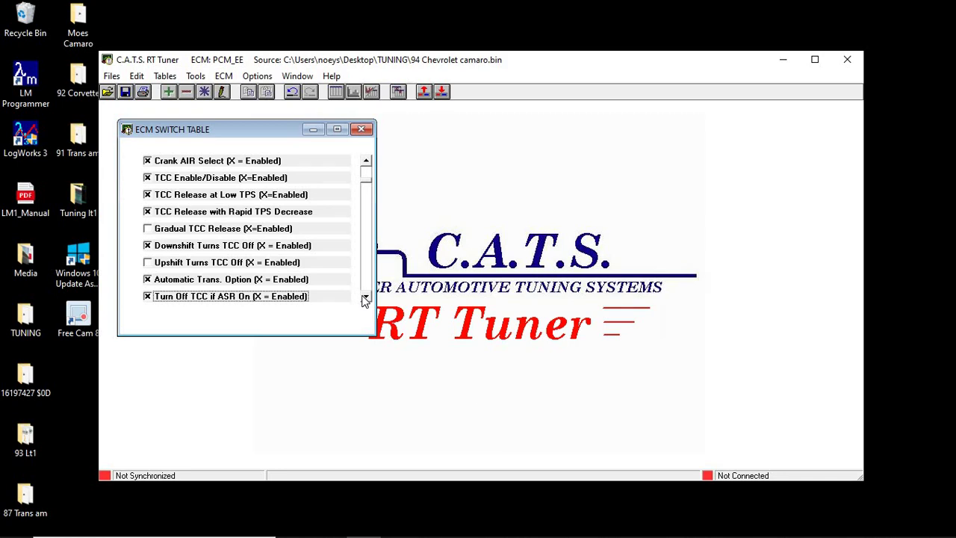
{"action": "left_click", "coordinate": [365, 299]}
{"action": "left_click", "coordinate": [365, 299]}
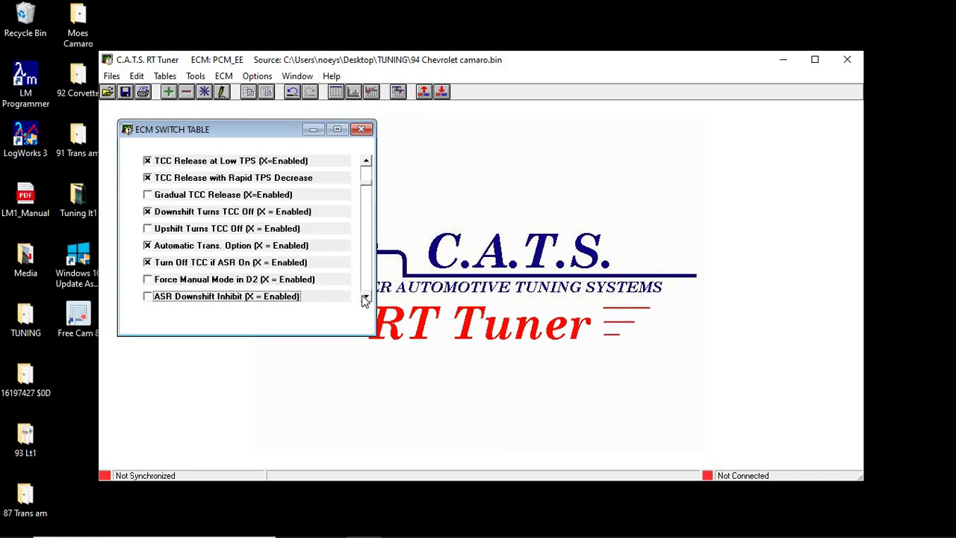
{"action": "left_click", "coordinate": [365, 299]}
{"action": "left_click", "coordinate": [365, 299]}
{"action": "left_click", "coordinate": [365, 299]}
{"action": "left_click", "coordinate": [365, 299]}
{"action": "left_click", "coordinate": [366, 299]}
{"action": "left_click", "coordinate": [366, 298]}
{"action": "left_click", "coordinate": [365, 299]}
{"action": "left_click", "coordinate": [365, 299]}
{"action": "left_click", "coordinate": [365, 299]}
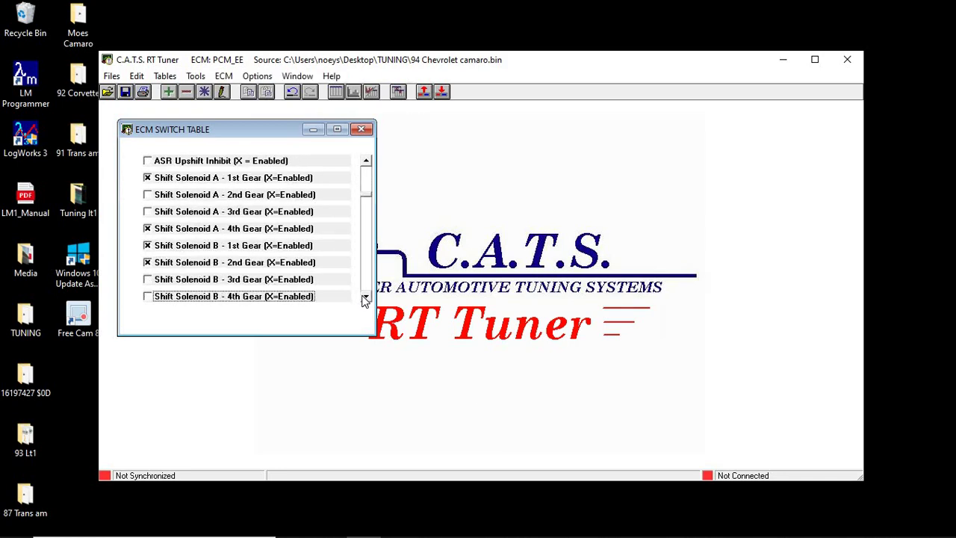
{"action": "left_click", "coordinate": [365, 298]}
{"action": "left_click", "coordinate": [365, 299]}
{"action": "left_click", "coordinate": [365, 299]}
{"action": "left_click", "coordinate": [365, 299]}
{"action": "left_click", "coordinate": [365, 299]}
{"action": "left_click", "coordinate": [365, 299]}
{"action": "left_click", "coordinate": [365, 299]}
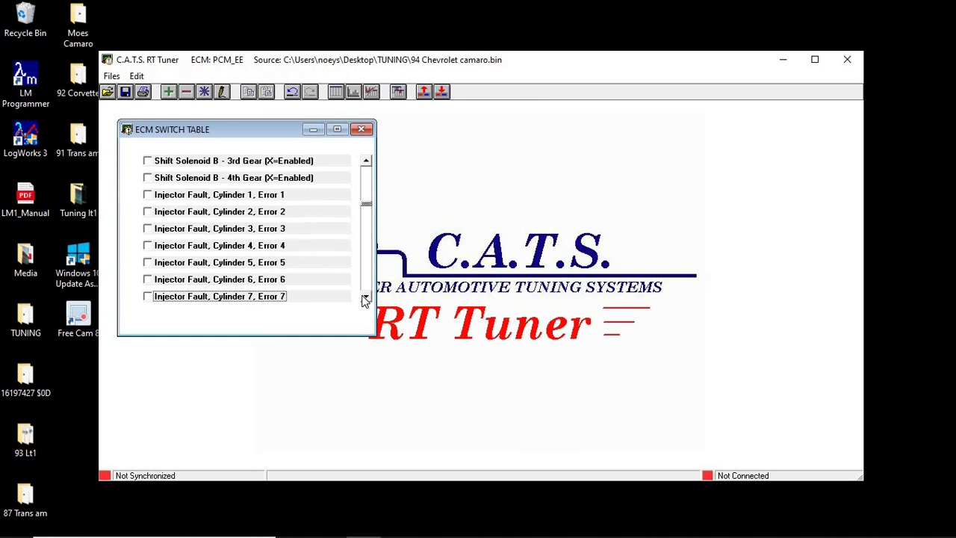
{"action": "left_click", "coordinate": [365, 299]}
{"action": "left_click", "coordinate": [365, 299]}
{"action": "left_click", "coordinate": [365, 299]}
{"action": "left_click", "coordinate": [366, 299]}
{"action": "left_click", "coordinate": [365, 299]}
{"action": "left_click", "coordinate": [365, 299]}
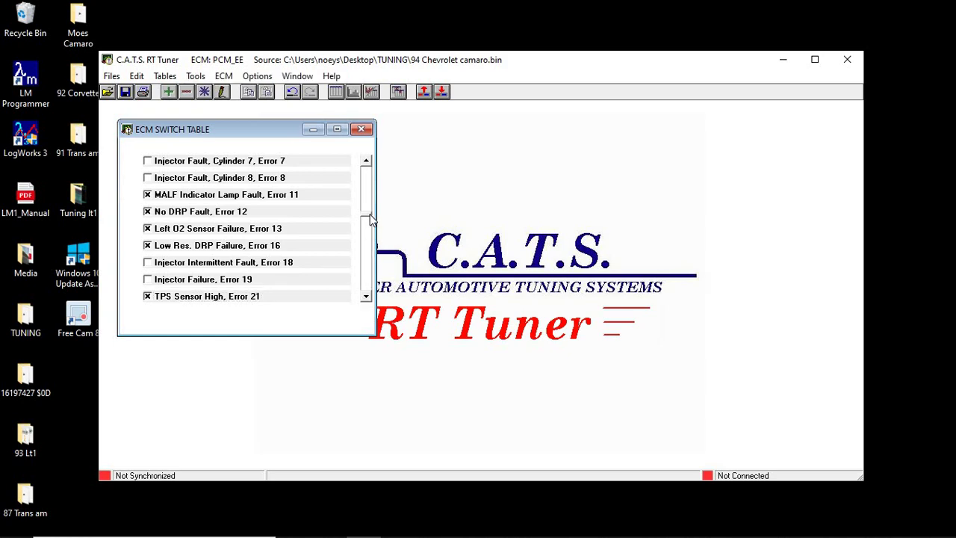
Step: Enable Speed Density Mode in the ECM Switch Table and disable it again
{"action": "left_click_drag", "start_coordinate": [369, 213], "coordinate": [369, 171]}
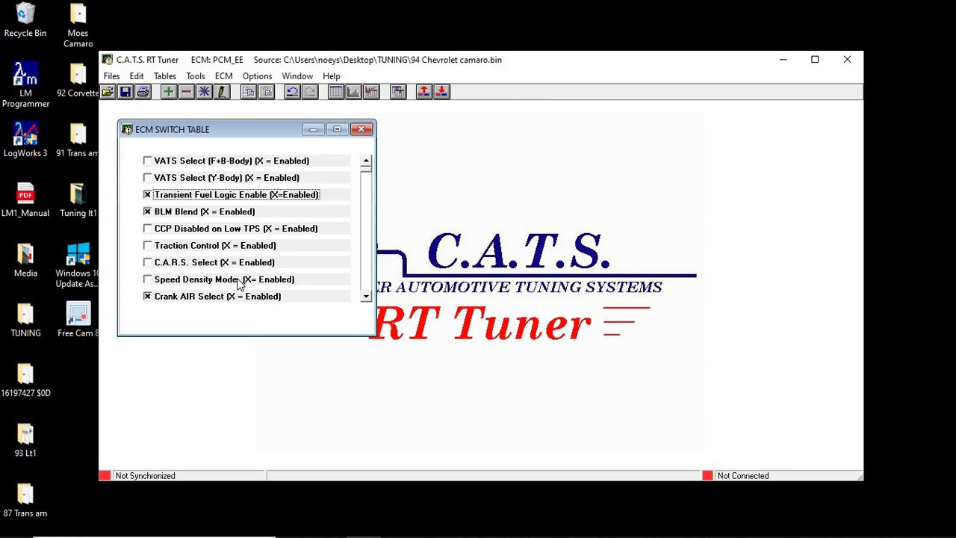
{"action": "left_click", "coordinate": [160, 287]}
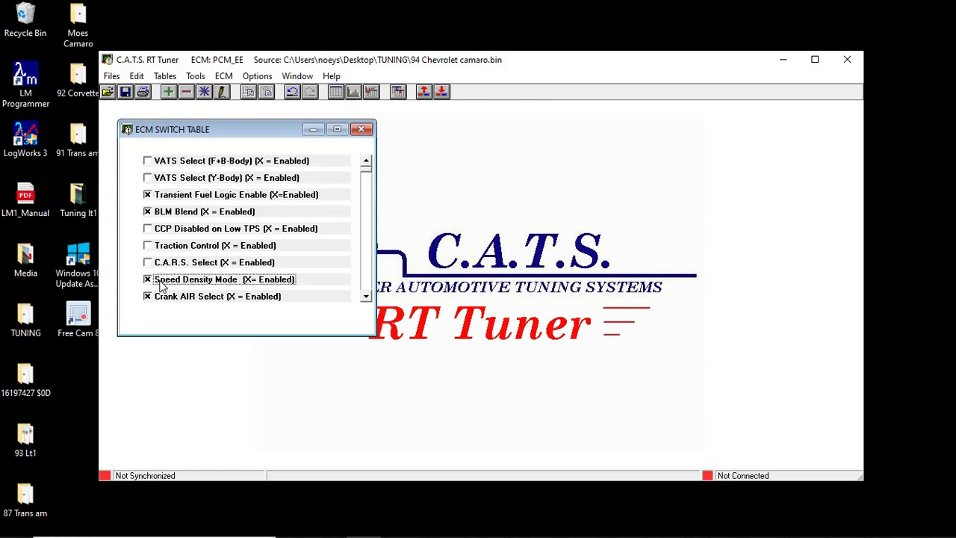
{"action": "left_click", "coordinate": [215, 285]}
Step: Disable EGR Diagnostic Error 32, Air Pump Diagnostic Error 29 and EGR Electrical Failure Error 27 in the ECM Switch Table
{"action": "left_click", "coordinate": [365, 296]}
{"action": "left_click", "coordinate": [366, 296]}
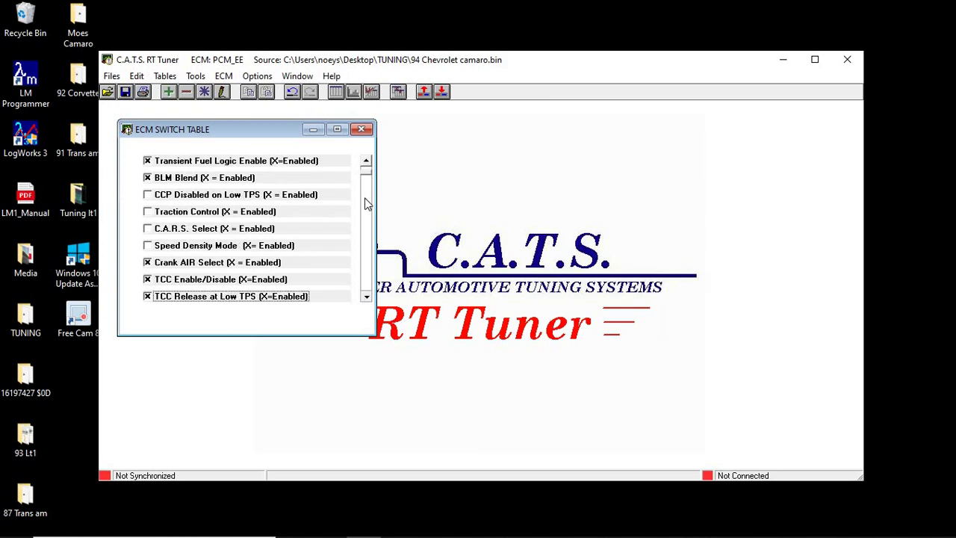
{"action": "scroll", "coordinate": [366, 182], "scroll_direction": "down", "scroll_amount": 1}
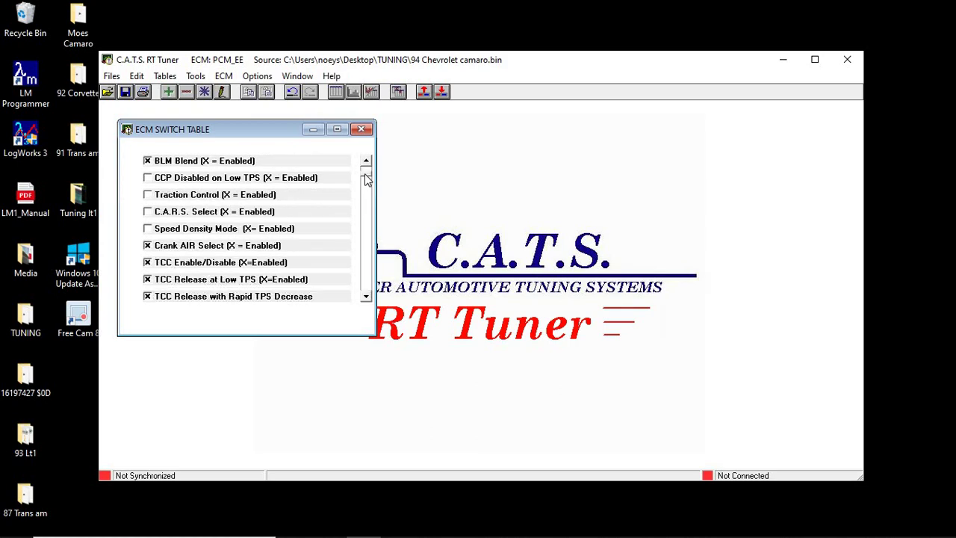
{"action": "left_click_drag", "start_coordinate": [365, 175], "coordinate": [350, 239]}
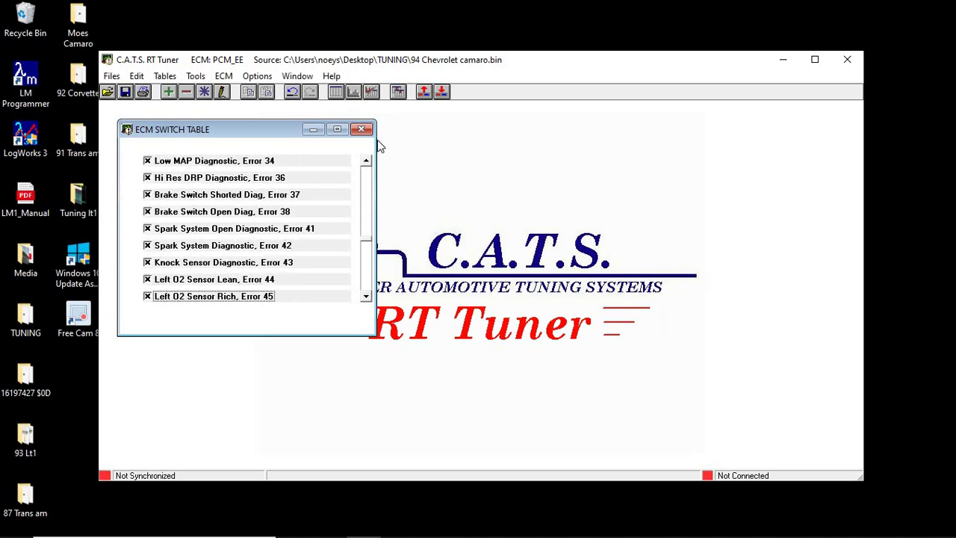
{"action": "left_click", "coordinate": [366, 160]}
{"action": "left_click", "coordinate": [366, 161]}
{"action": "left_click", "coordinate": [366, 161]}
{"action": "left_click", "coordinate": [366, 160]}
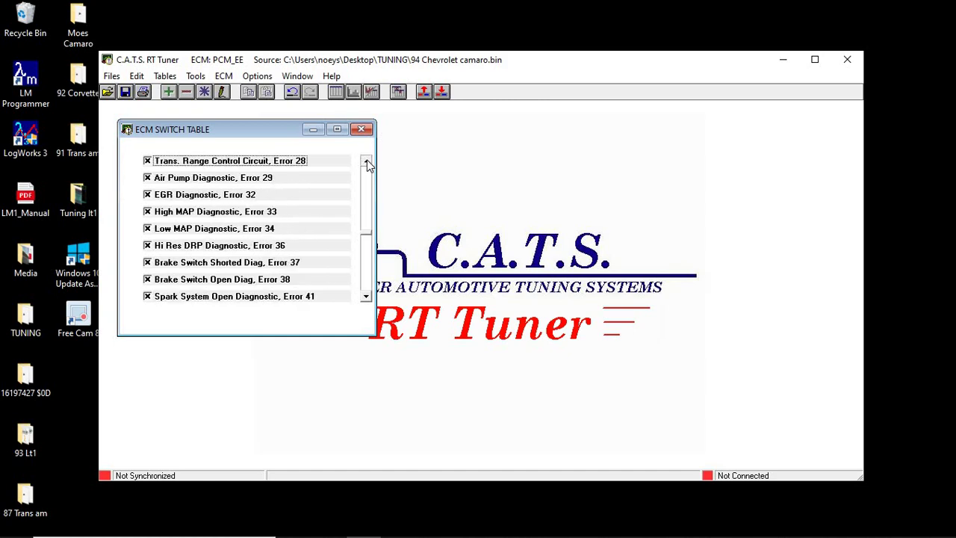
{"action": "scroll", "coordinate": [366, 162], "scroll_direction": "up", "scroll_amount": 1}
{"action": "left_click", "coordinate": [238, 248]}
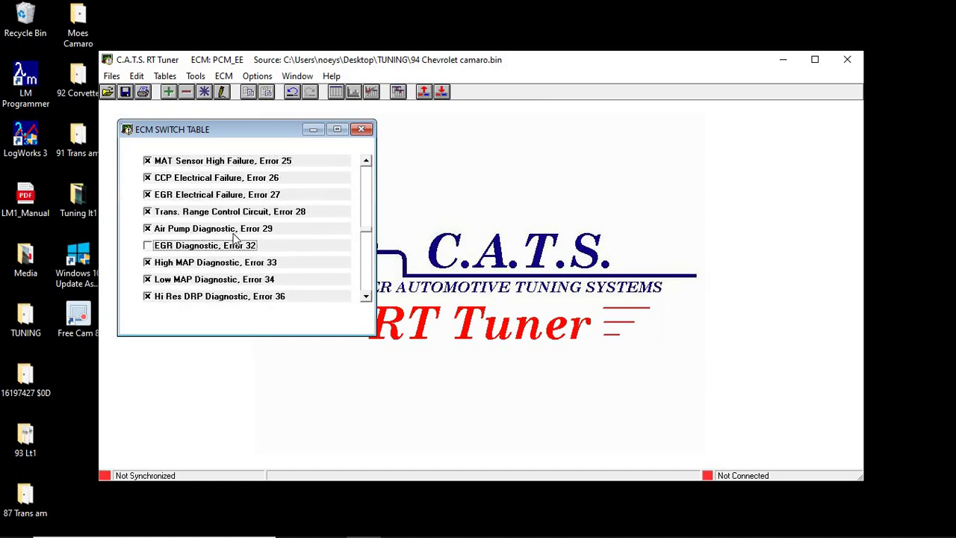
{"action": "left_click", "coordinate": [236, 231]}
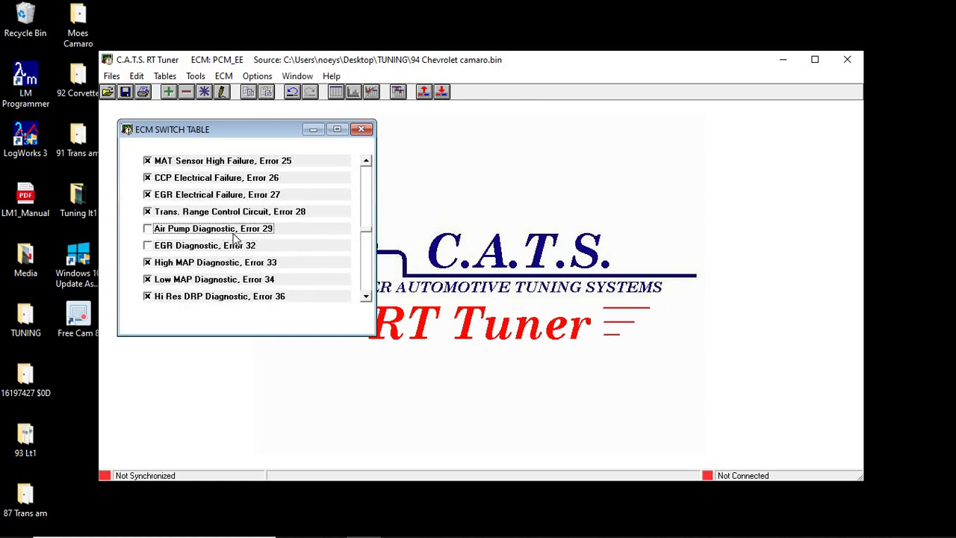
{"action": "left_click", "coordinate": [259, 195]}
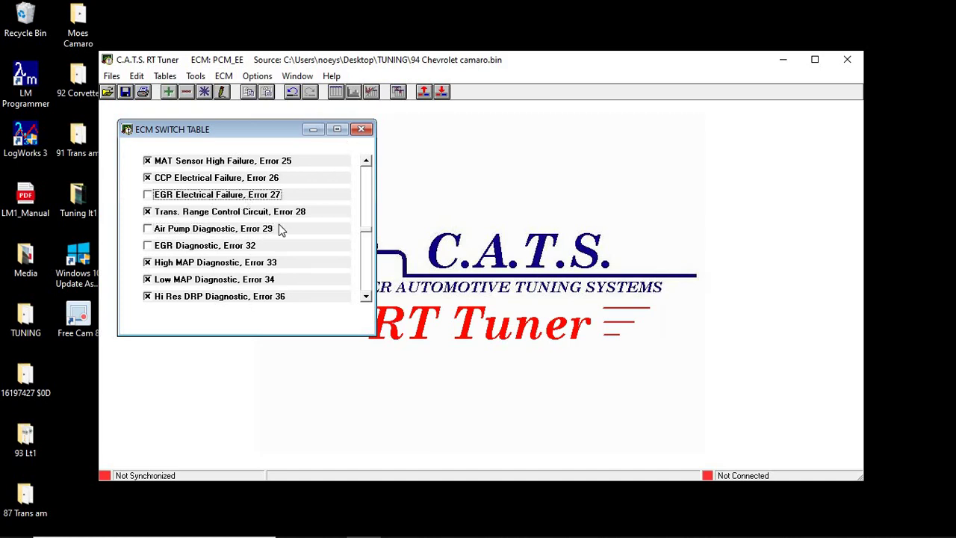
Step: Review the ECM Switch Table's TCC, shift solenoid, injector fault and transmission diagnostic switches through to Error 97, and close the table
{"action": "left_click", "coordinate": [364, 228]}
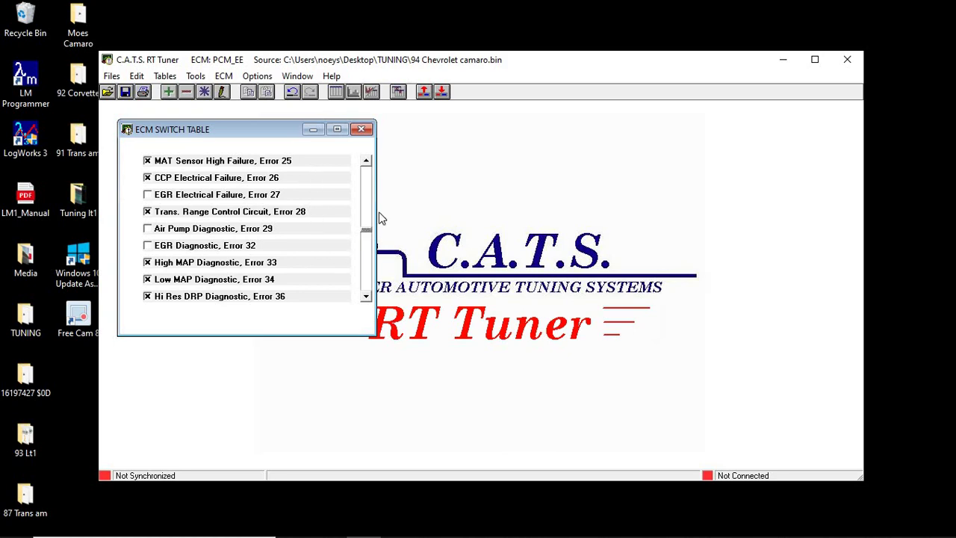
{"action": "left_click", "coordinate": [367, 168]}
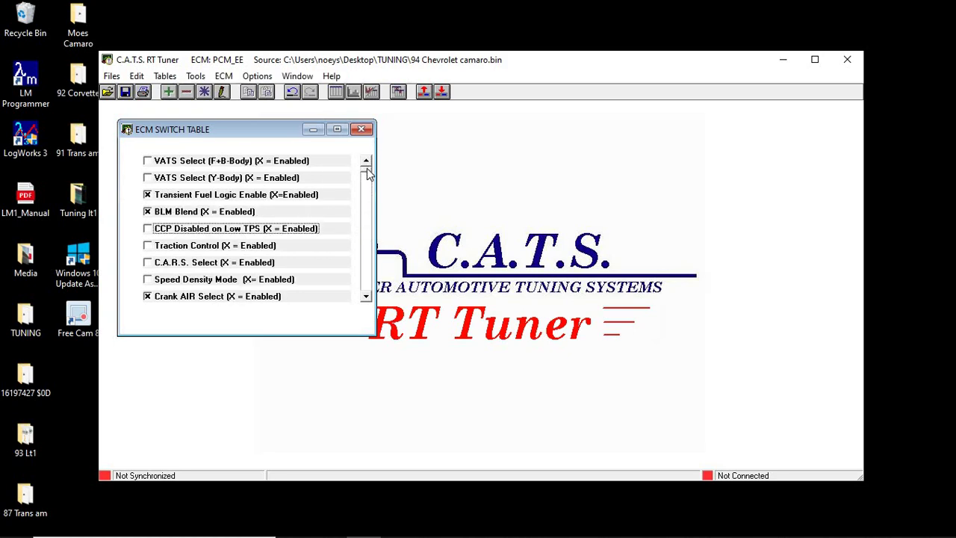
{"action": "left_click", "coordinate": [366, 296]}
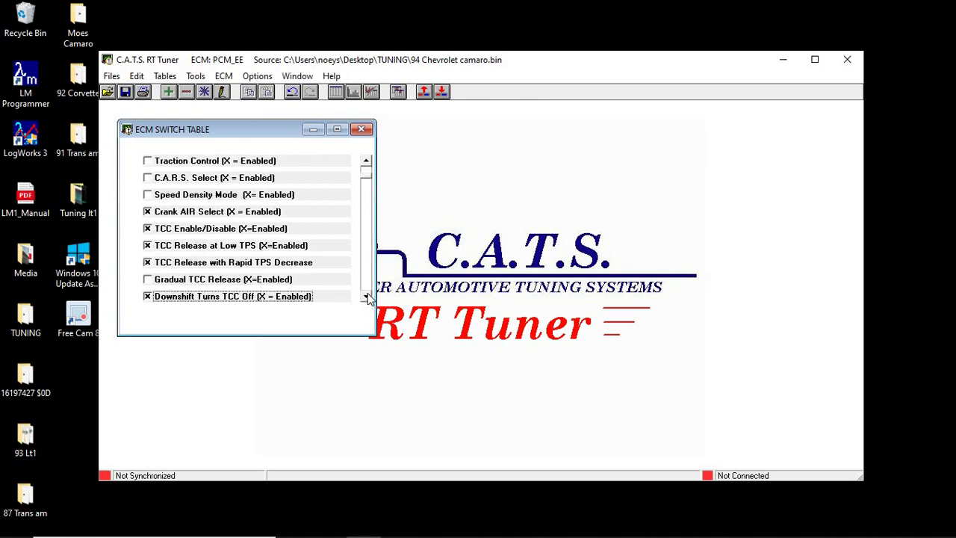
{"action": "left_click", "coordinate": [366, 296]}
{"action": "left_click", "coordinate": [366, 295]}
{"action": "left_click", "coordinate": [367, 295]}
{"action": "left_click", "coordinate": [366, 296]}
{"action": "left_click", "coordinate": [366, 296]}
{"action": "left_click", "coordinate": [366, 296]}
{"action": "left_click", "coordinate": [367, 296]}
{"action": "left_click", "coordinate": [366, 295]}
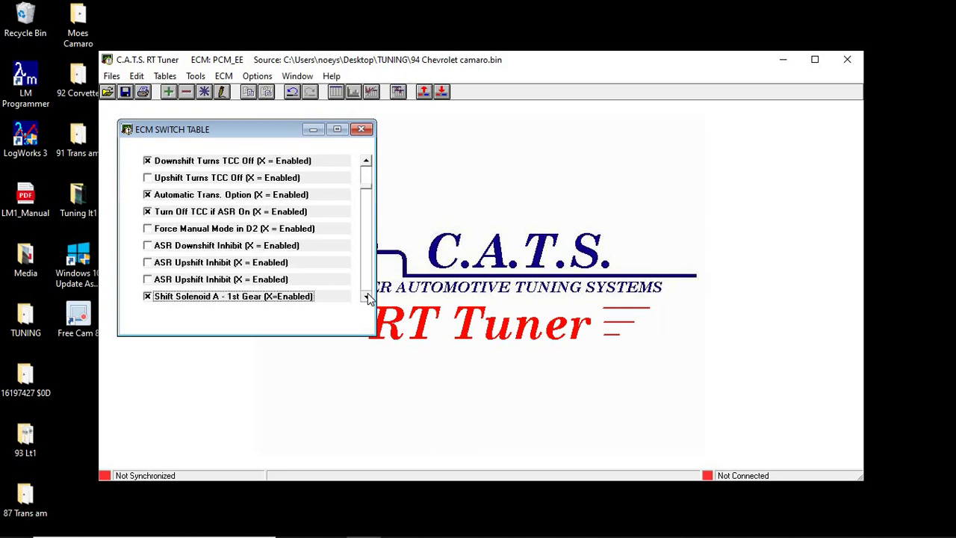
{"action": "left_click", "coordinate": [366, 296]}
{"action": "left_click", "coordinate": [366, 296]}
{"action": "left_click", "coordinate": [366, 296]}
{"action": "left_click", "coordinate": [366, 296]}
{"action": "left_click", "coordinate": [366, 295]}
{"action": "left_click", "coordinate": [366, 296]}
{"action": "left_click", "coordinate": [367, 296]}
{"action": "left_click", "coordinate": [367, 296]}
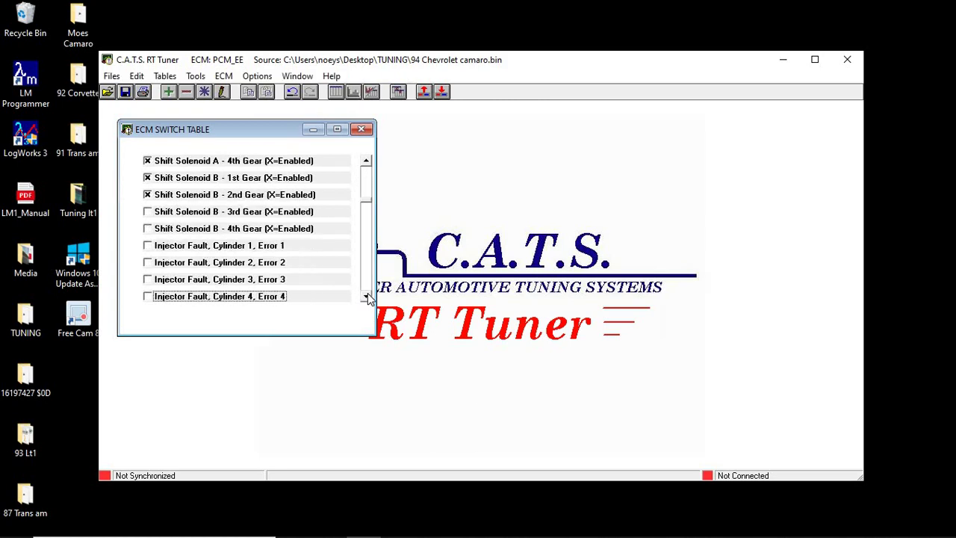
{"action": "left_click", "coordinate": [366, 296]}
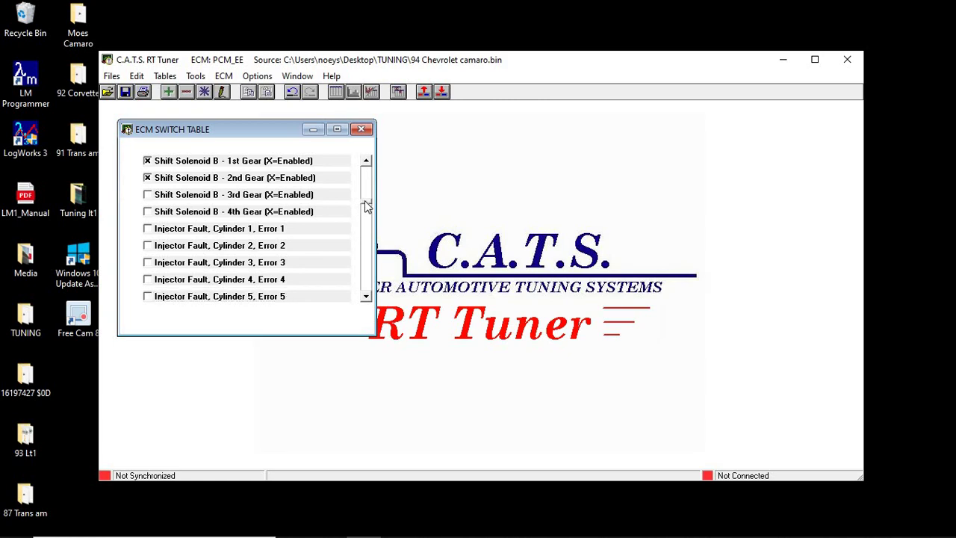
{"action": "left_click_drag", "start_coordinate": [365, 207], "coordinate": [367, 295]}
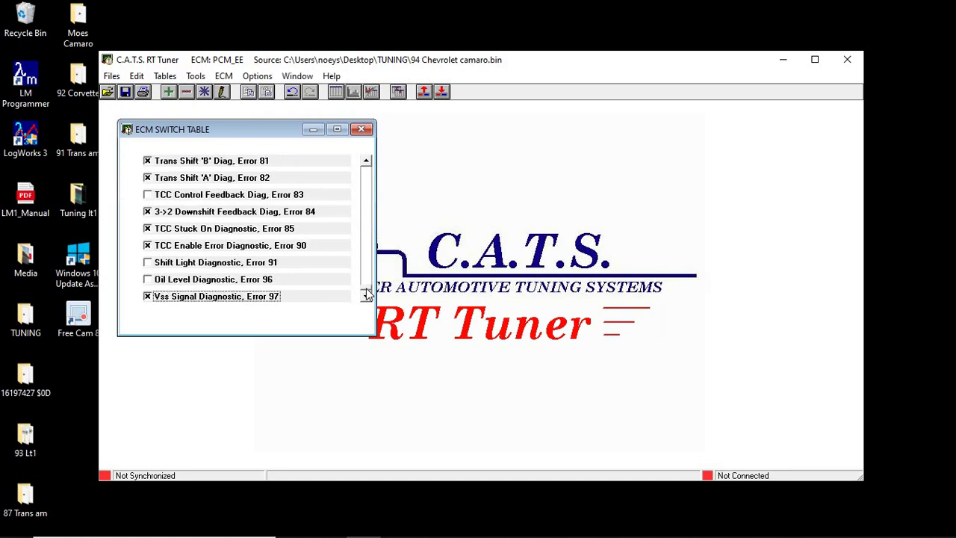
{"action": "left_click", "coordinate": [369, 133]}
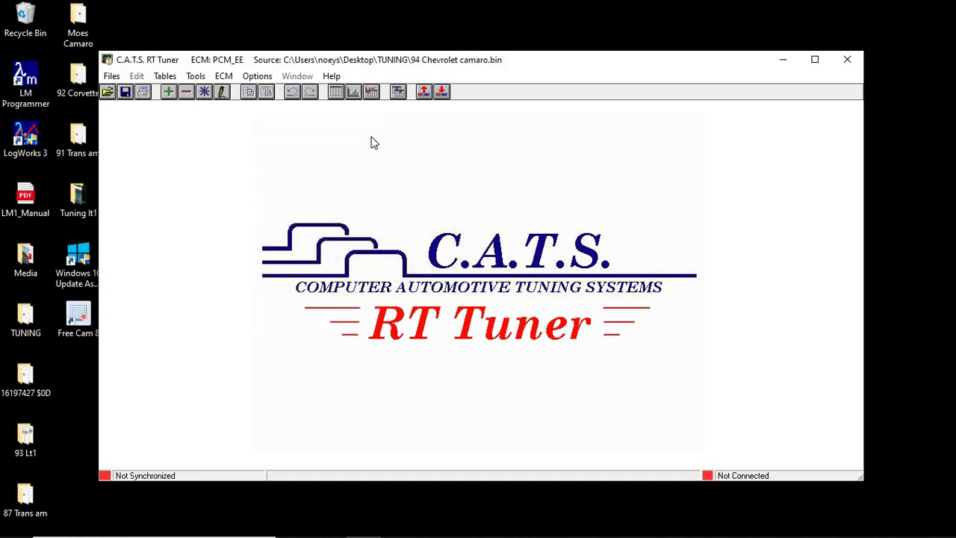
Step: Open the ECM Constant Table and set Cylinder Volume to .7875 ml/Cyl
{"action": "left_click", "coordinate": [166, 76]}
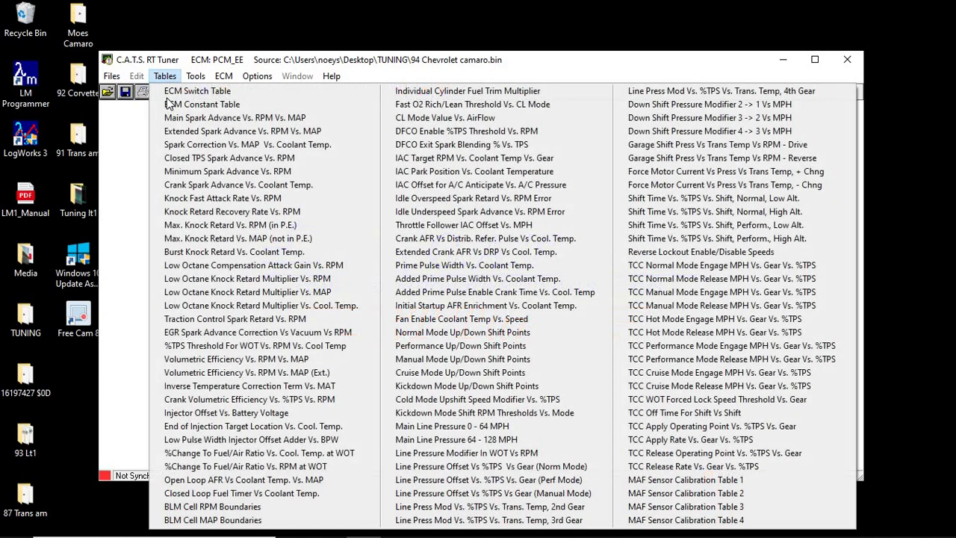
{"action": "left_click", "coordinate": [165, 91]}
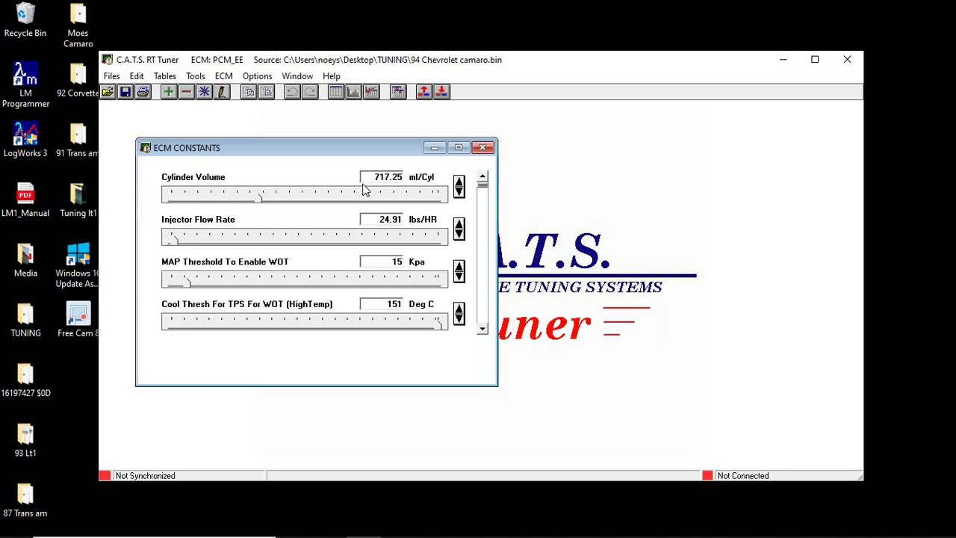
{"action": "left_click_drag", "start_coordinate": [371, 177], "coordinate": [439, 198]}
{"action": "type", "text": ".787"}
Step: Set Injector Flow Rate to 30 lbs/HR in the ECM constants
{"action": "left_click", "coordinate": [383, 221]}
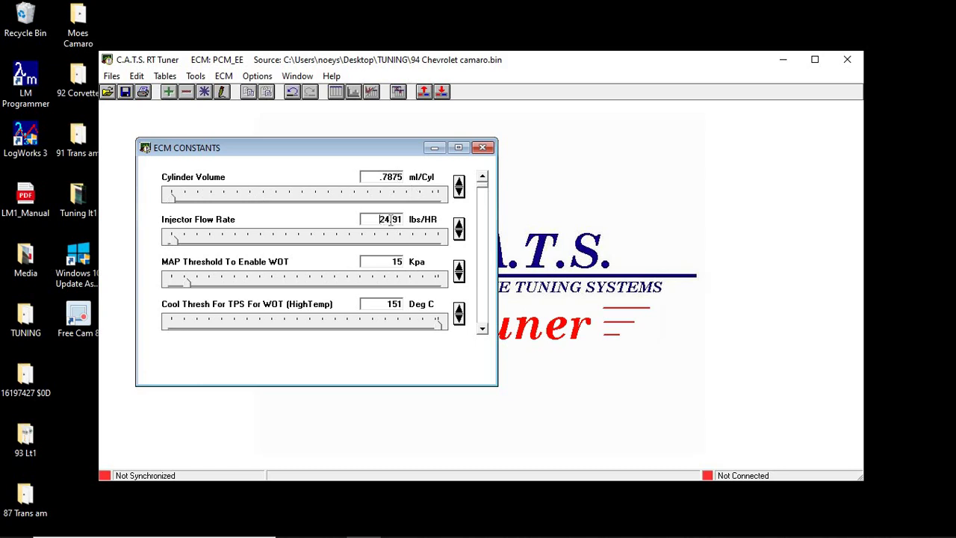
{"action": "left_click_drag", "start_coordinate": [381, 219], "coordinate": [428, 207]}
{"action": "type", "text": "30"}
{"action": "left_click", "coordinate": [186, 279]}
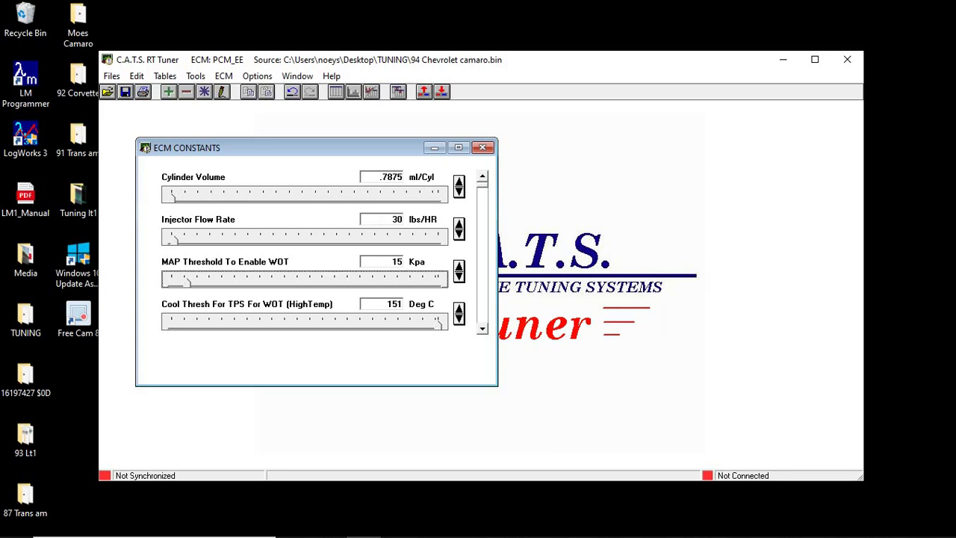
Step: Examine the ECM constants for closed loop temperatures, BLM limits, integrator and minimum injector pulse width
{"action": "left_click", "coordinate": [484, 333]}
{"action": "left_click", "coordinate": [483, 333]}
{"action": "left_click", "coordinate": [483, 333]}
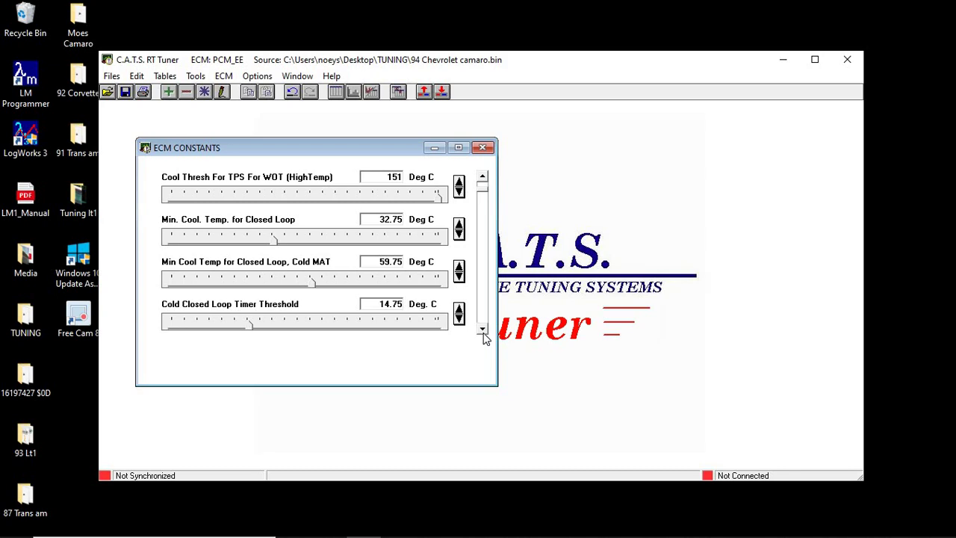
{"action": "left_click", "coordinate": [483, 333]}
{"action": "left_click", "coordinate": [483, 333]}
{"action": "left_click", "coordinate": [483, 333]}
{"action": "left_click", "coordinate": [483, 333]}
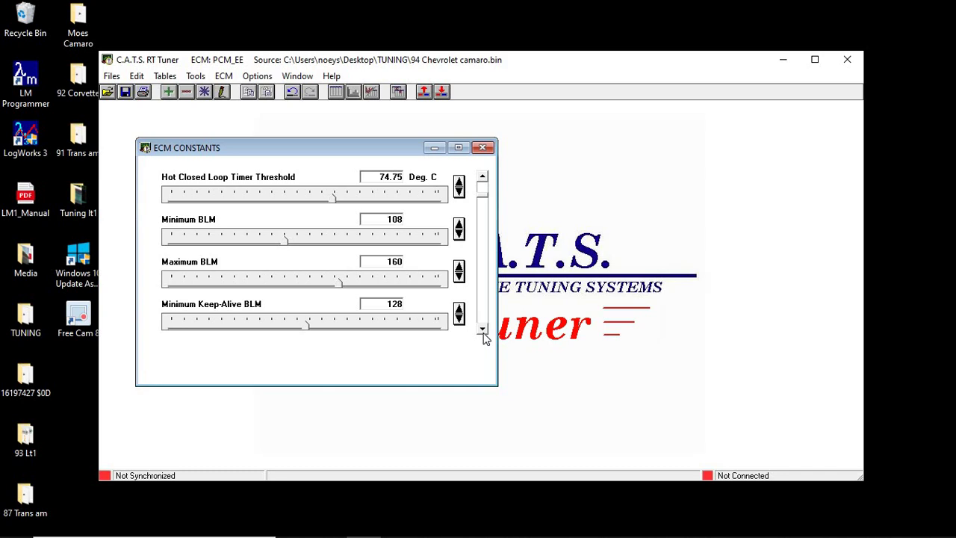
{"action": "left_click", "coordinate": [483, 329]}
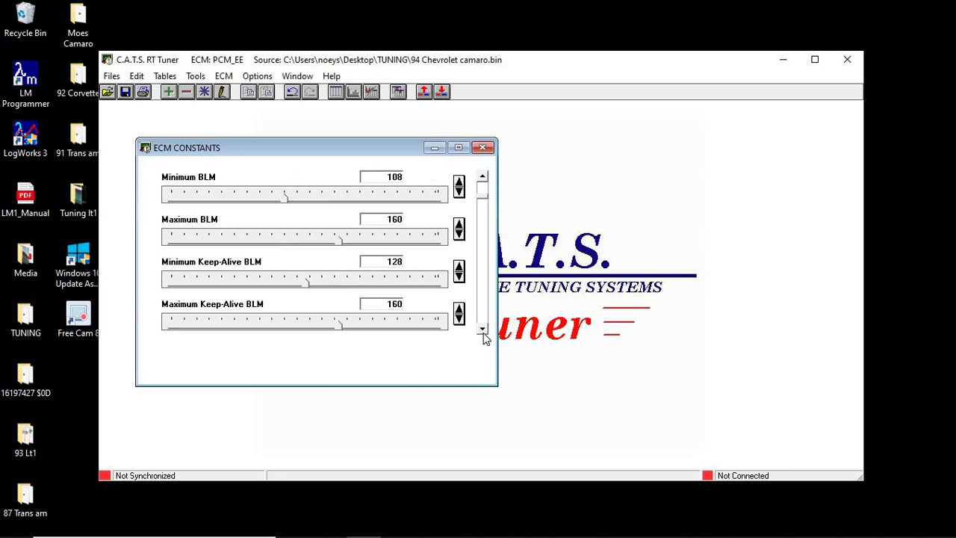
{"action": "left_click", "coordinate": [482, 329]}
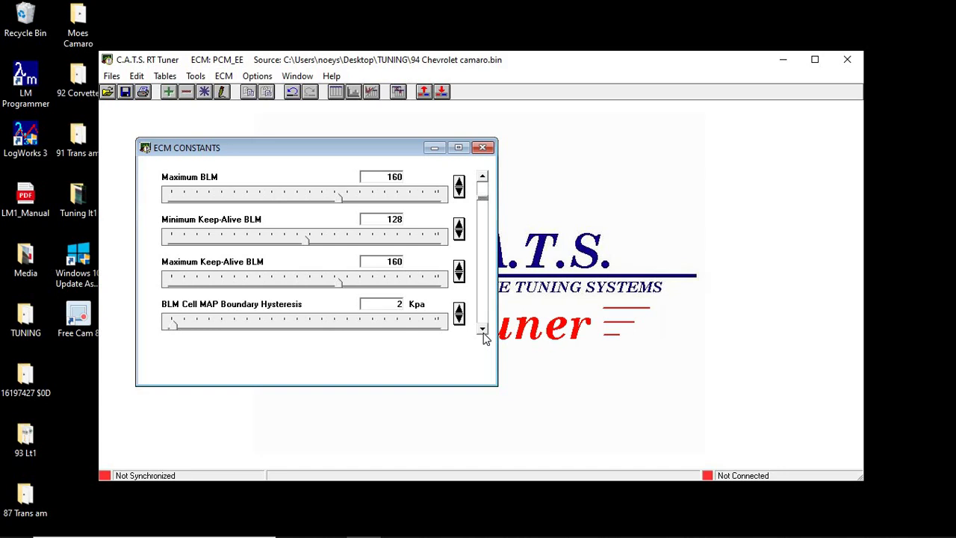
{"action": "left_click", "coordinate": [482, 329]}
{"action": "left_click", "coordinate": [482, 329]}
{"action": "left_click", "coordinate": [482, 329]}
{"action": "left_click", "coordinate": [482, 329]}
{"action": "left_click", "coordinate": [483, 330]}
{"action": "left_click", "coordinate": [483, 329]}
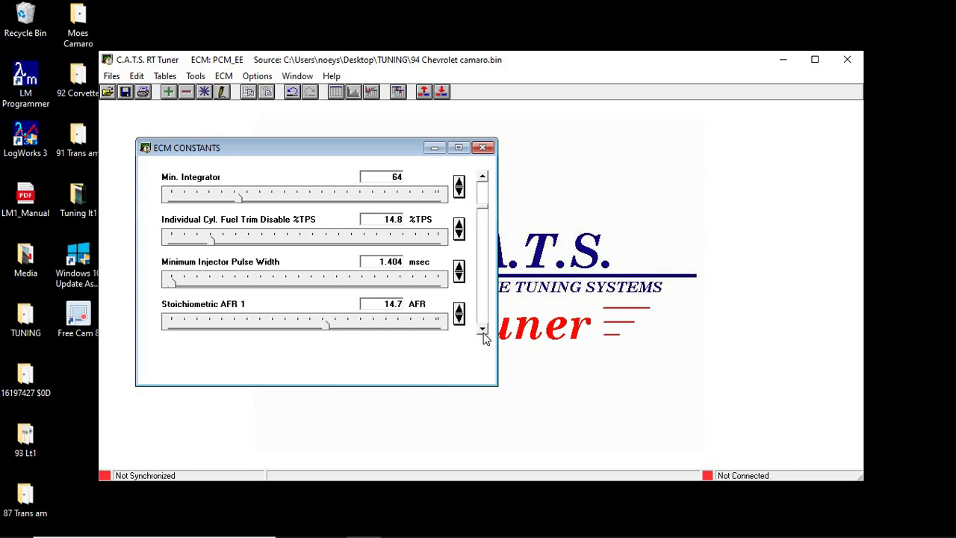
Step: Examine the ECM constants for stoichiometric AFR, high temperature enrichment, baro update and EGR enable conditions
{"action": "left_click", "coordinate": [483, 330]}
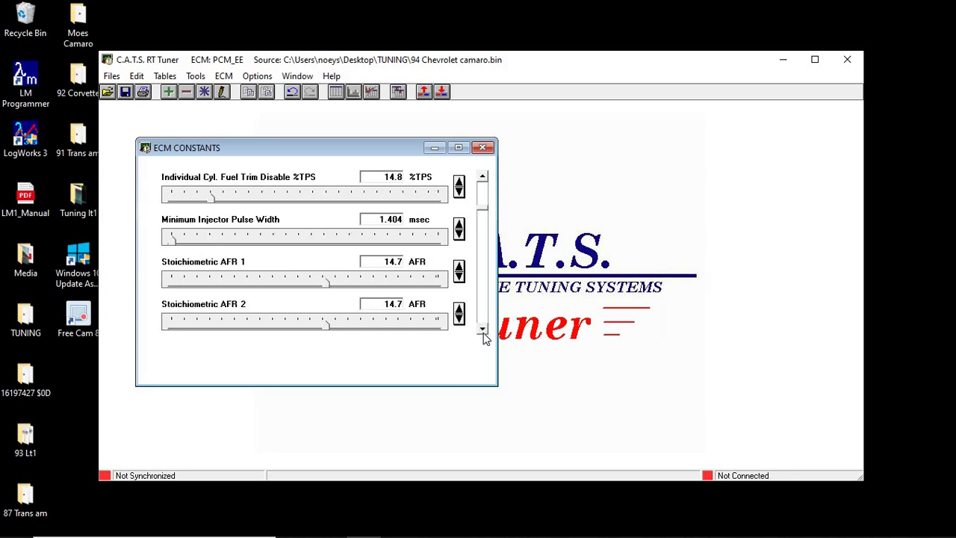
{"action": "left_click", "coordinate": [483, 329]}
{"action": "left_click", "coordinate": [483, 329]}
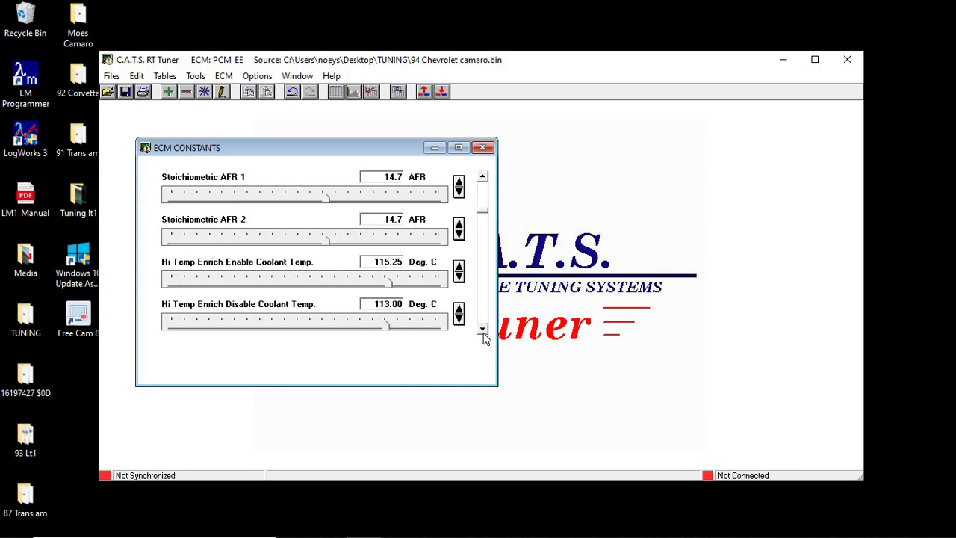
{"action": "left_click", "coordinate": [483, 330]}
{"action": "left_click", "coordinate": [482, 329]}
{"action": "left_click", "coordinate": [483, 329]}
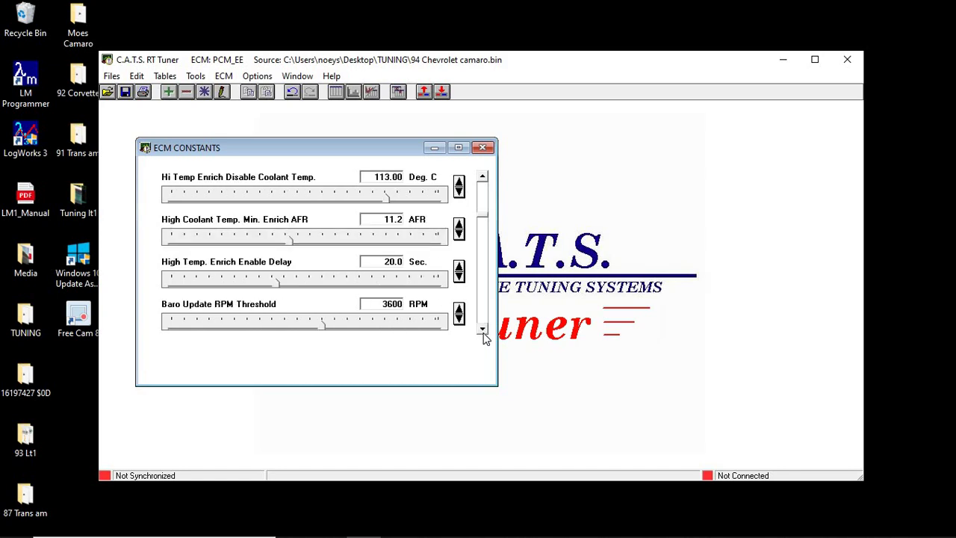
{"action": "left_click", "coordinate": [482, 329]}
{"action": "left_click", "coordinate": [482, 329]}
{"action": "left_click", "coordinate": [482, 329]}
{"action": "left_click", "coordinate": [483, 329]}
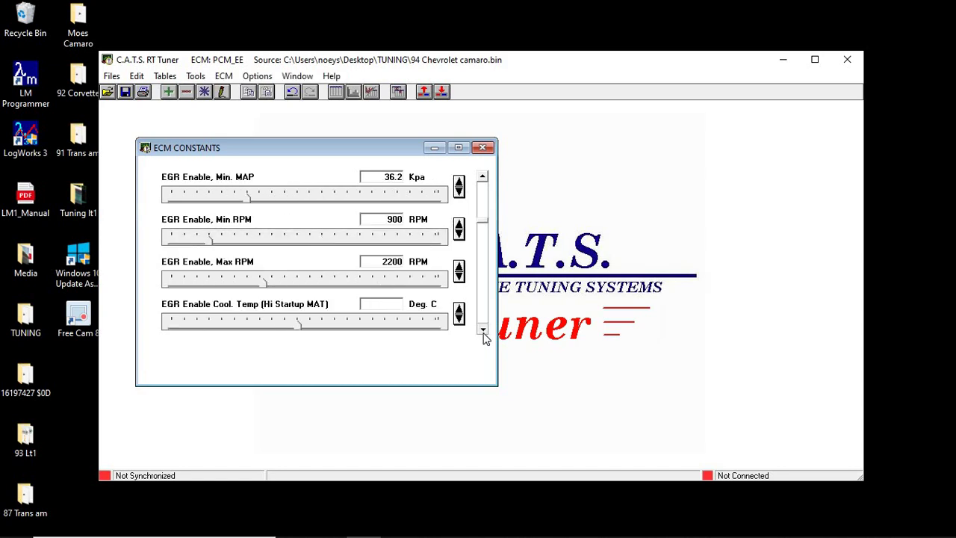
{"action": "left_click", "coordinate": [482, 330]}
{"action": "left_click", "coordinate": [482, 330]}
{"action": "left_click", "coordinate": [483, 329]}
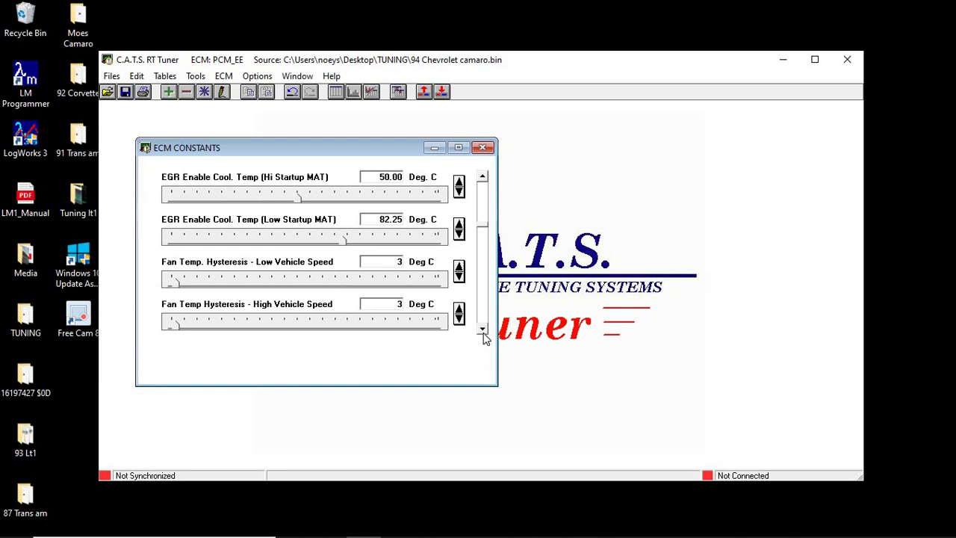
Step: Examine the ECM constants for fan control, A/C pressure thresholds and fuel cutoff and resume limits, and return to the first constants
{"action": "left_click", "coordinate": [483, 329]}
{"action": "left_click", "coordinate": [483, 330]}
{"action": "left_click", "coordinate": [483, 329]}
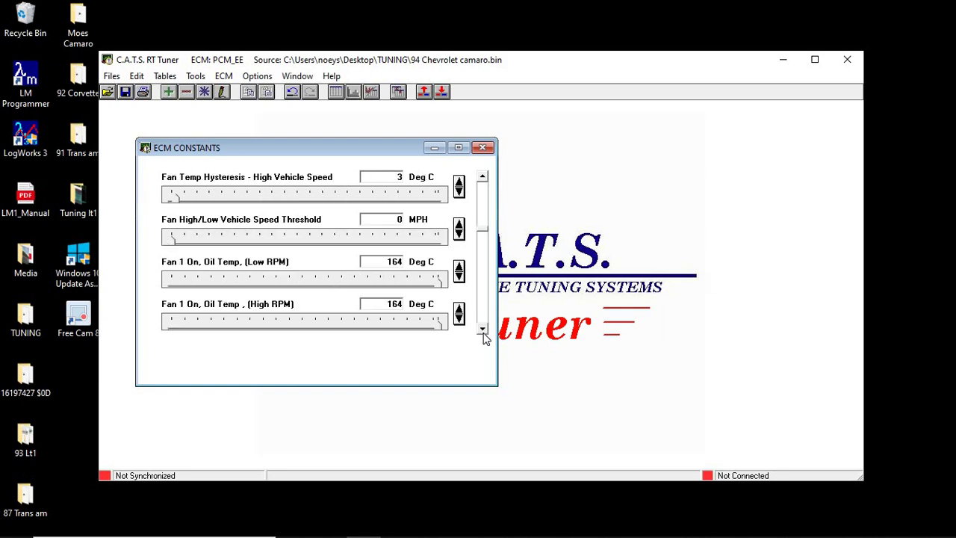
{"action": "left_click", "coordinate": [483, 329]}
{"action": "left_click", "coordinate": [482, 329]}
{"action": "left_click", "coordinate": [483, 330]}
{"action": "left_click", "coordinate": [483, 330]}
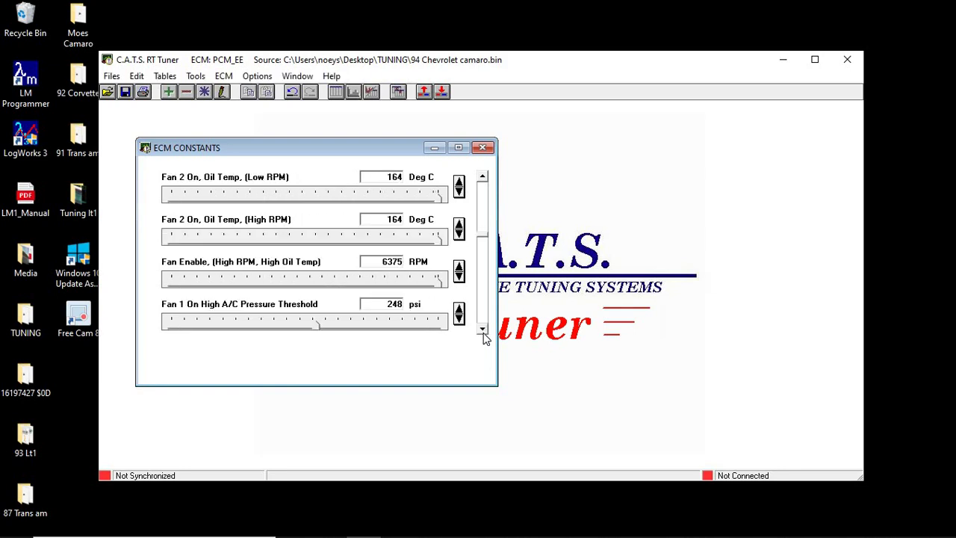
{"action": "left_click", "coordinate": [483, 329]}
{"action": "left_click", "coordinate": [483, 330]}
{"action": "left_click", "coordinate": [483, 330]}
{"action": "left_click", "coordinate": [483, 329]}
{"action": "left_click", "coordinate": [482, 329]}
{"action": "left_click", "coordinate": [483, 329]}
{"action": "left_click", "coordinate": [482, 330]}
{"action": "left_click", "coordinate": [482, 330]}
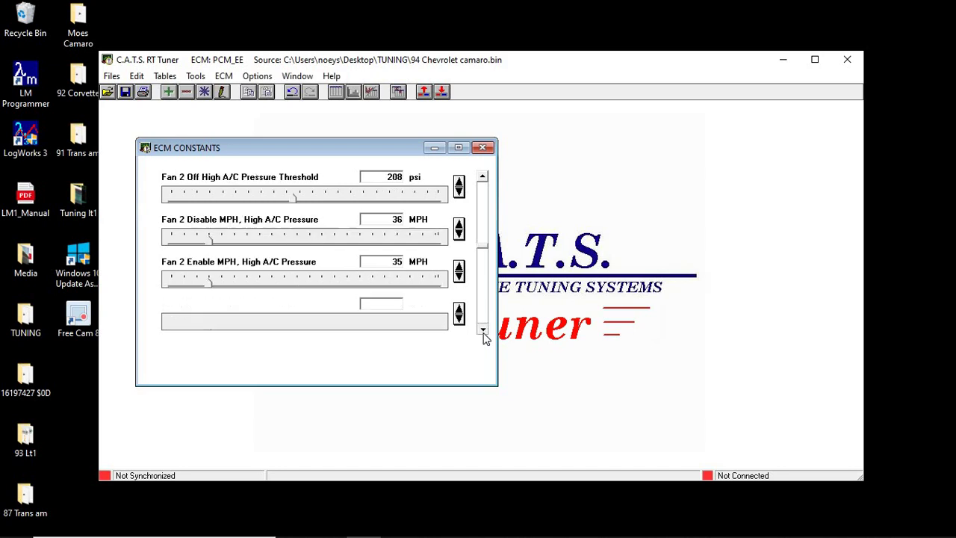
{"action": "left_click", "coordinate": [482, 330]}
{"action": "left_click", "coordinate": [483, 329]}
{"action": "left_click", "coordinate": [483, 329]}
{"action": "left_click", "coordinate": [483, 329]}
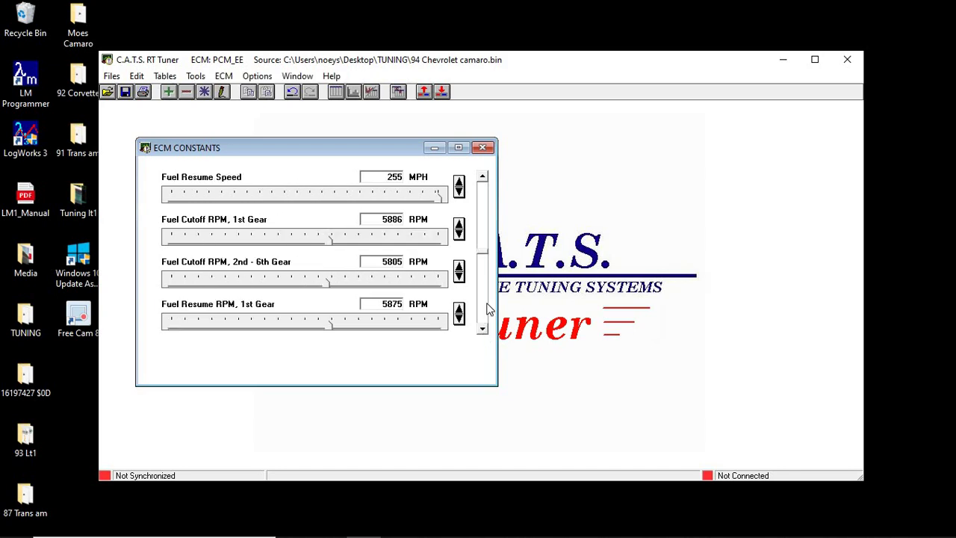
{"action": "left_click_drag", "start_coordinate": [487, 259], "coordinate": [483, 186]}
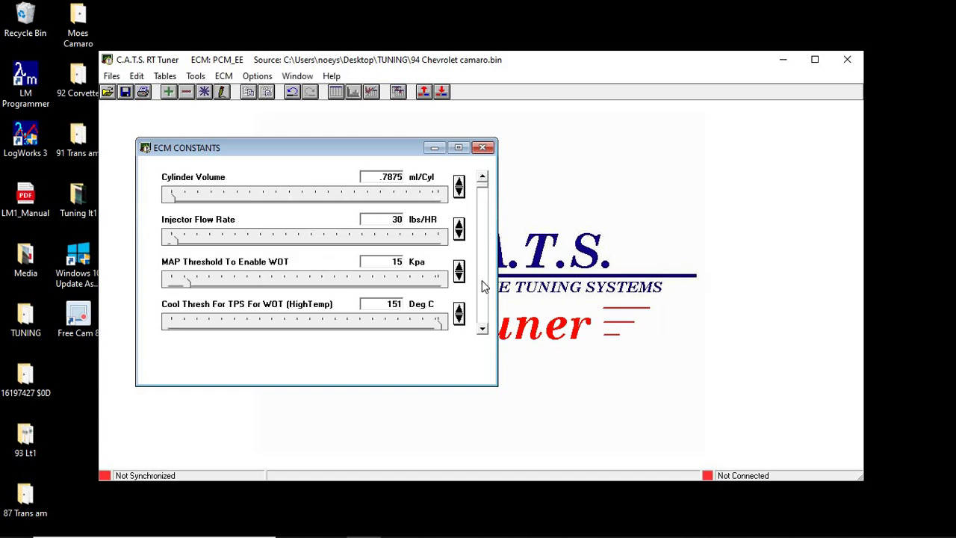
{"action": "left_click", "coordinate": [482, 330]}
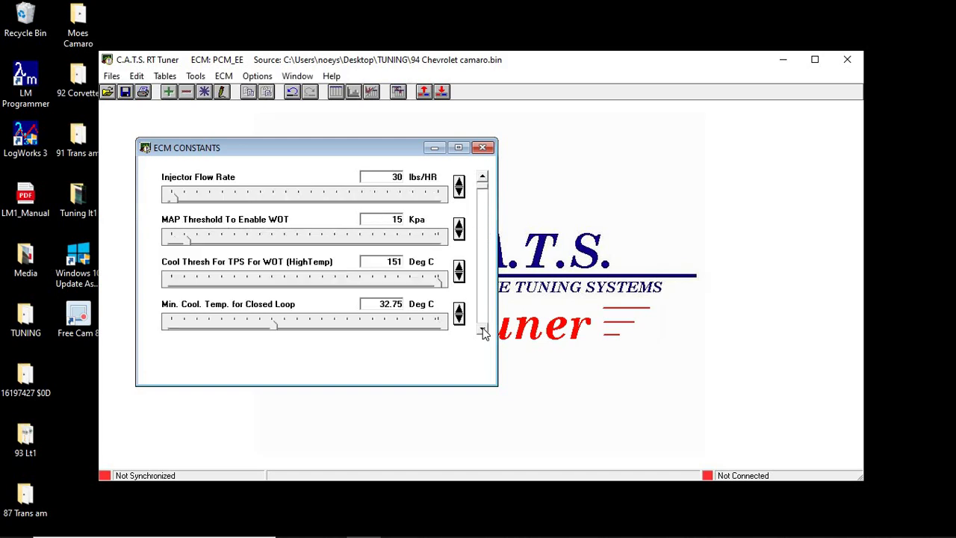
Step: Raise Min. Cool. Temp. for Closed Loop to its maximum in the ECM constants
{"action": "left_click", "coordinate": [483, 329]}
{"action": "left_click", "coordinate": [483, 330]}
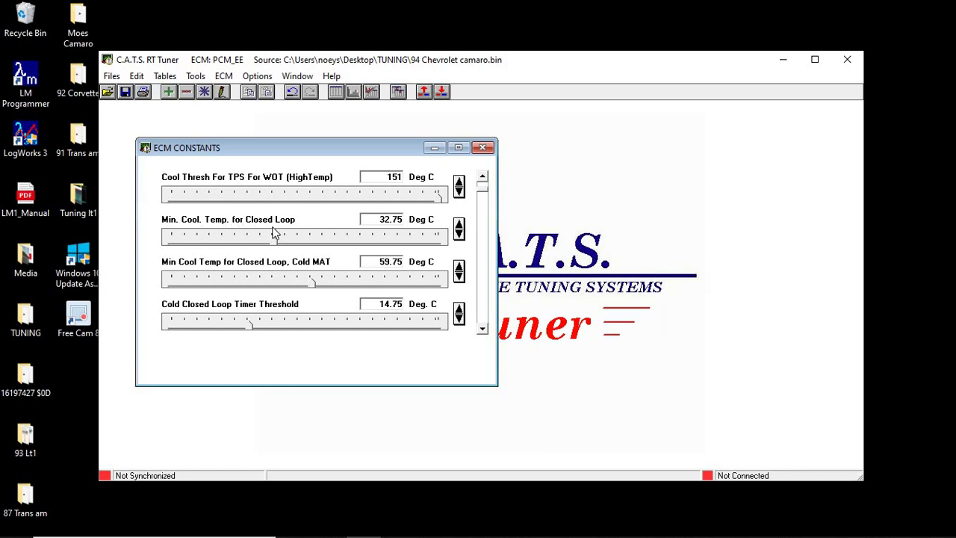
{"action": "left_click_drag", "start_coordinate": [273, 240], "coordinate": [409, 251]}
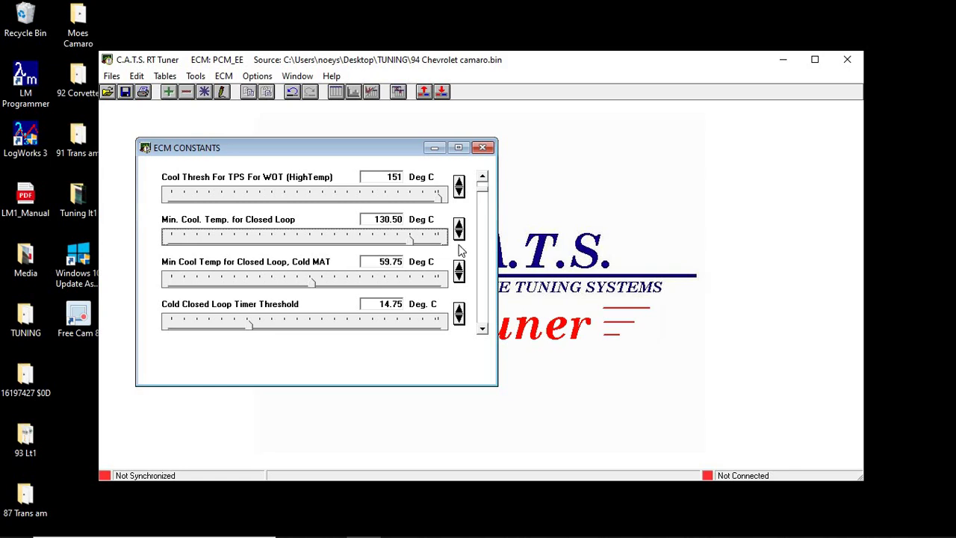
{"action": "key", "text": "End"}
Step: Examine the ECM constants for closed loop timer thresholds, BLM limits and hysteresis, integrator limits and minimum injector pulse width
{"action": "left_click", "coordinate": [482, 330]}
{"action": "left_click", "coordinate": [482, 329]}
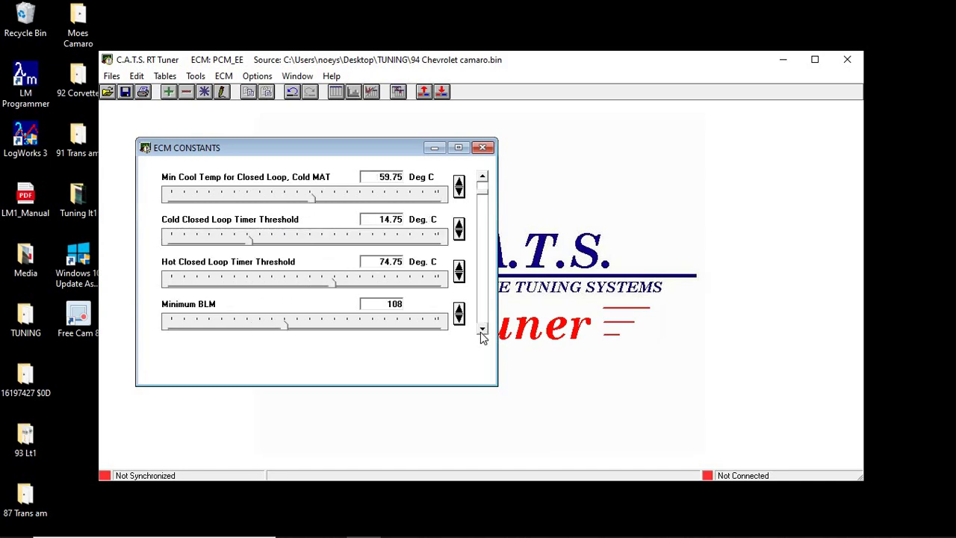
{"action": "left_click", "coordinate": [482, 330]}
{"action": "left_click", "coordinate": [481, 330]}
{"action": "left_click", "coordinate": [482, 329]}
{"action": "left_click", "coordinate": [482, 330]}
{"action": "left_click", "coordinate": [482, 329]}
{"action": "left_click", "coordinate": [482, 329]}
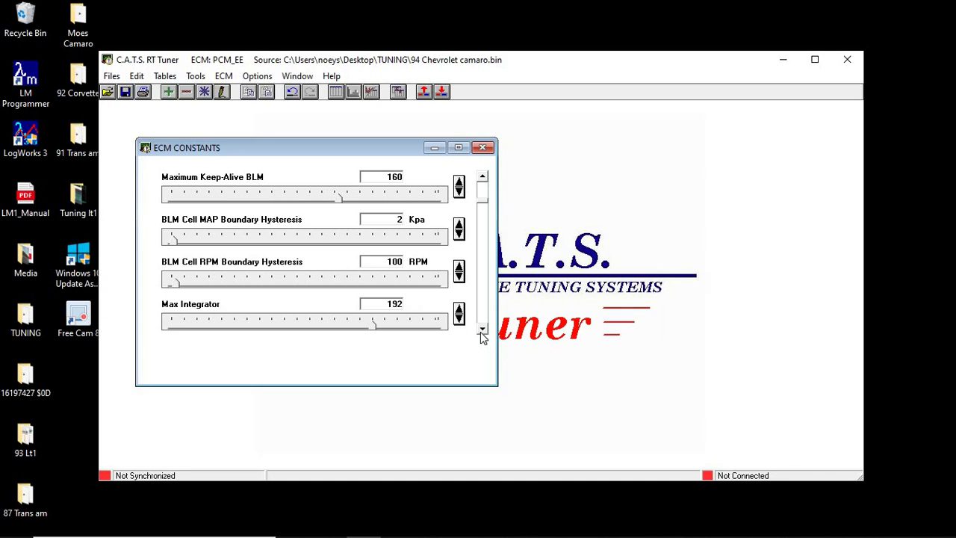
{"action": "left_click", "coordinate": [482, 330]}
{"action": "left_click", "coordinate": [482, 330]}
{"action": "left_click", "coordinate": [482, 330]}
{"action": "left_click", "coordinate": [482, 330]}
{"action": "left_click", "coordinate": [482, 330]}
{"action": "left_click", "coordinate": [482, 330]}
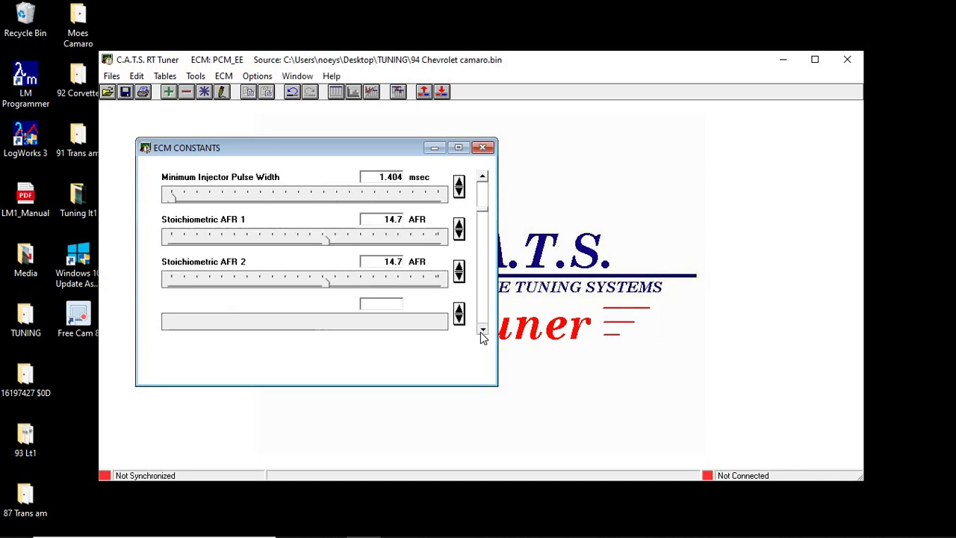
Step: Examine the ECM constants for high temperature enrichment, the baro update RPM threshold and the EGR enable conditions
{"action": "left_click", "coordinate": [482, 329]}
{"action": "left_click", "coordinate": [482, 330]}
{"action": "left_click", "coordinate": [482, 329]}
{"action": "left_click", "coordinate": [482, 329]}
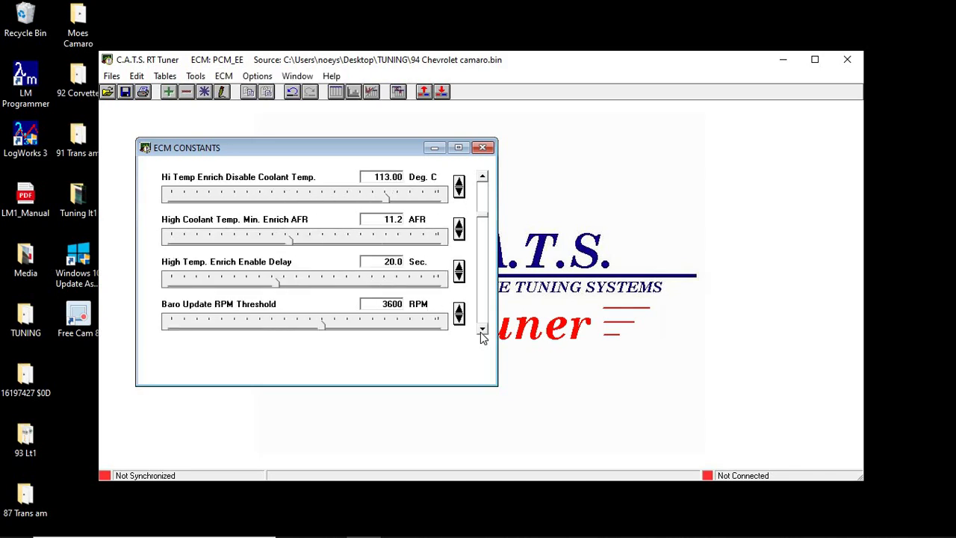
{"action": "left_click", "coordinate": [483, 220]}
{"action": "left_click", "coordinate": [483, 222]}
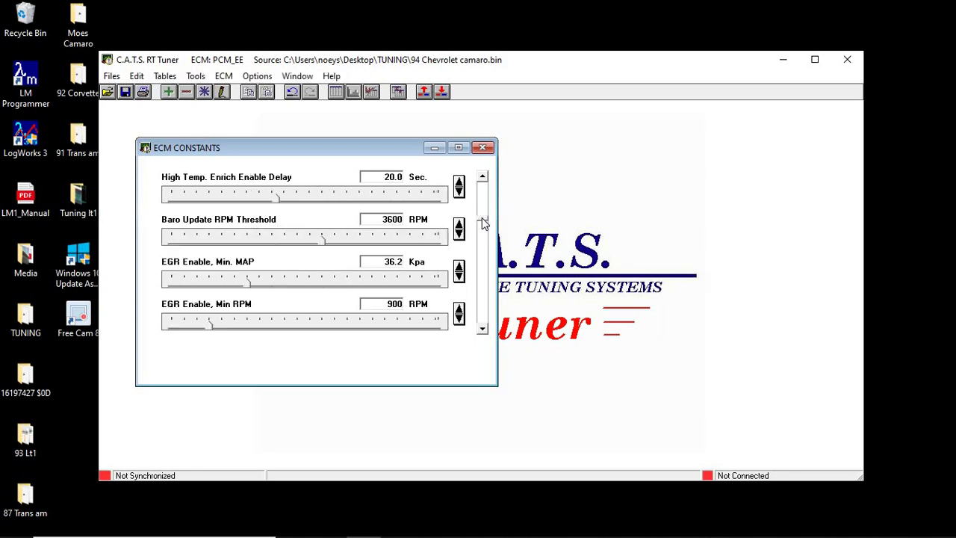
{"action": "left_click", "coordinate": [485, 224]}
{"action": "left_click", "coordinate": [484, 223]}
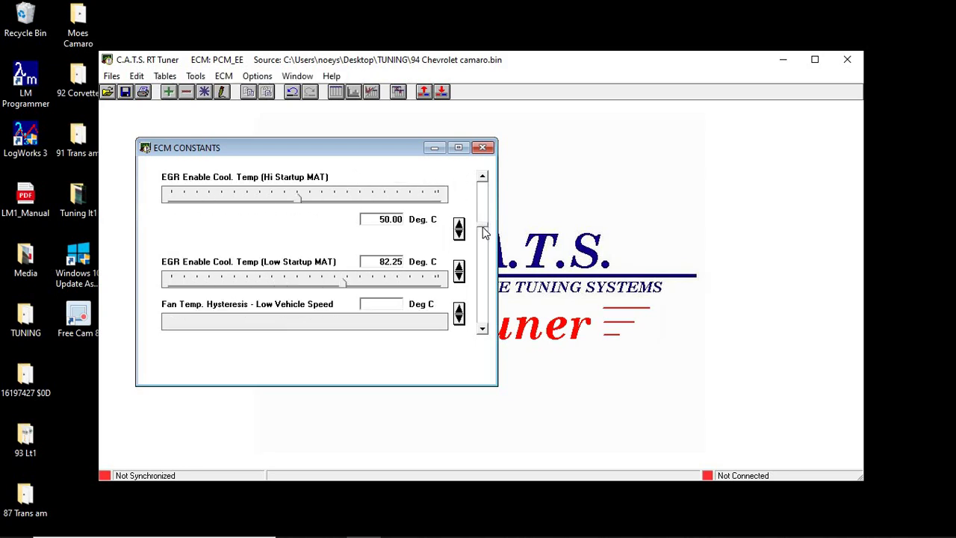
Step: Examine the ECM constants for fan control, A/C pressure thresholds, and fuel cutoff and resume speeds and RPM
{"action": "left_click", "coordinate": [484, 231]}
{"action": "left_click", "coordinate": [484, 233]}
{"action": "left_click", "coordinate": [485, 238]}
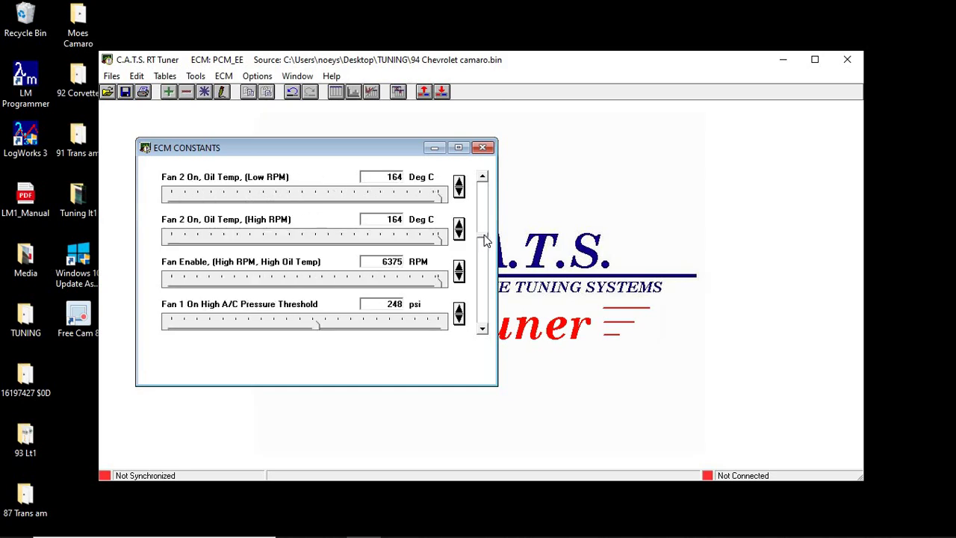
{"action": "left_click", "coordinate": [484, 241]}
{"action": "left_click", "coordinate": [485, 246]}
{"action": "left_click", "coordinate": [485, 248]}
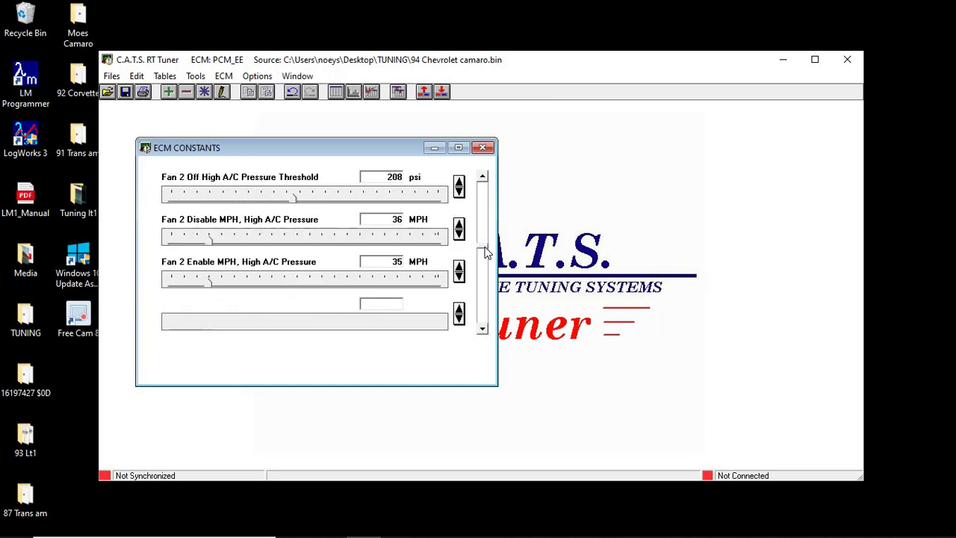
{"action": "left_click", "coordinate": [486, 253]}
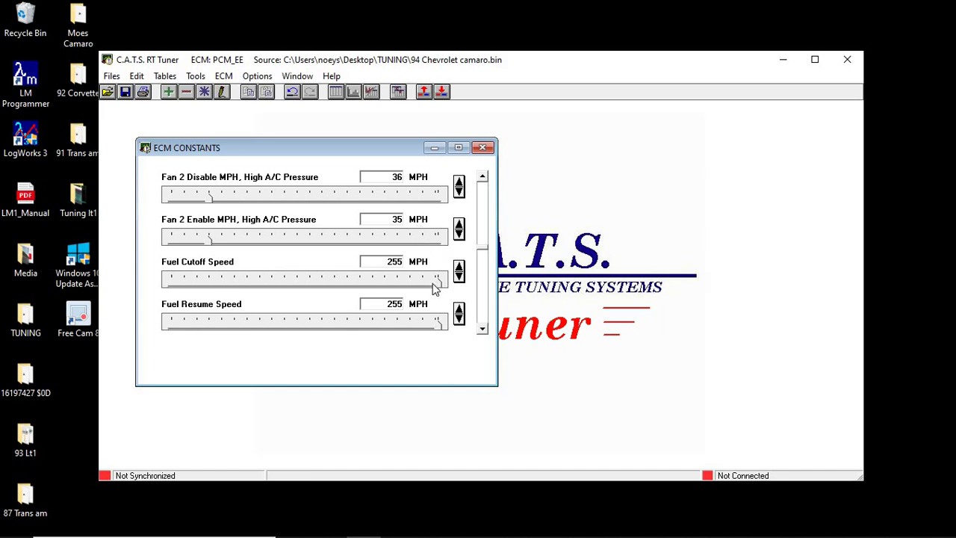
{"action": "left_click", "coordinate": [482, 330]}
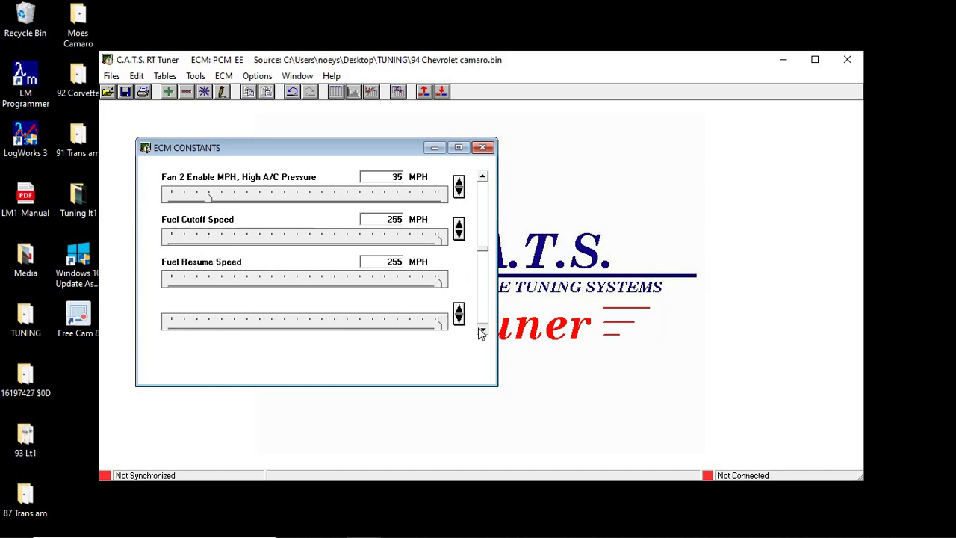
{"action": "left_click", "coordinate": [482, 329]}
{"action": "left_click", "coordinate": [482, 329]}
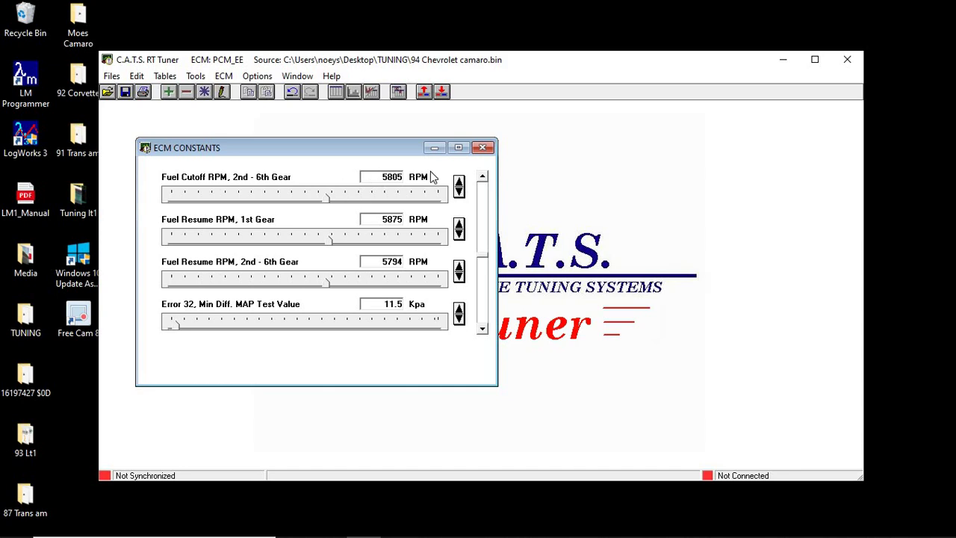
{"action": "left_click", "coordinate": [482, 177]}
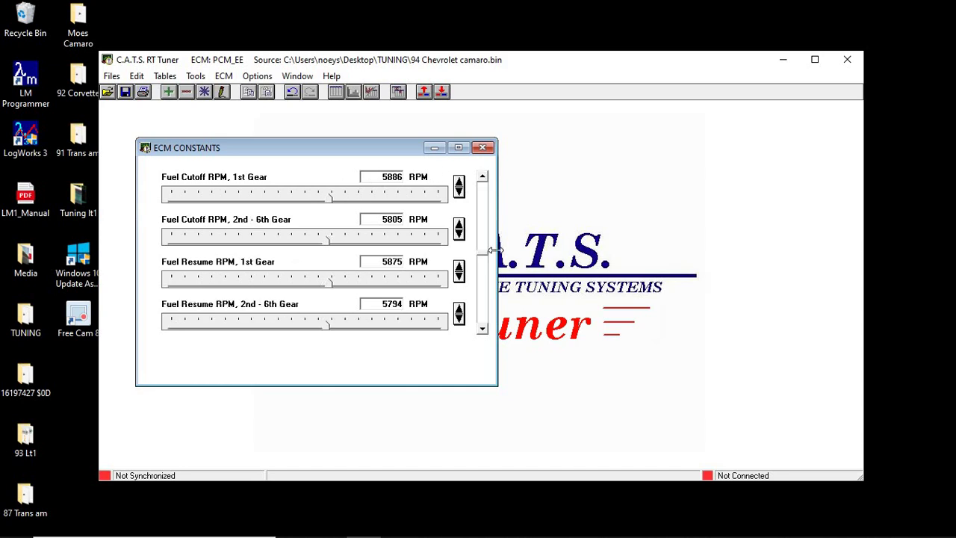
Step: Examine the ECM constants for the speedometer scalars, C.A.R.S. disable threshold, Low PRNDL shift speeds and DFCO thresholds
{"action": "left_click", "coordinate": [482, 329]}
{"action": "left_click", "coordinate": [482, 329]}
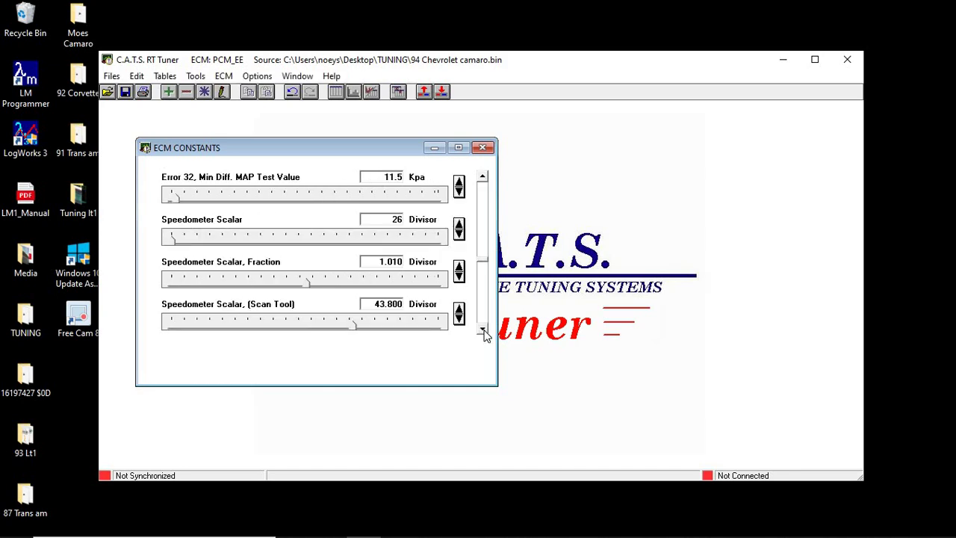
{"action": "left_click", "coordinate": [482, 329]}
{"action": "left_click", "coordinate": [482, 330]}
{"action": "left_click", "coordinate": [482, 330]}
{"action": "left_click", "coordinate": [482, 330]}
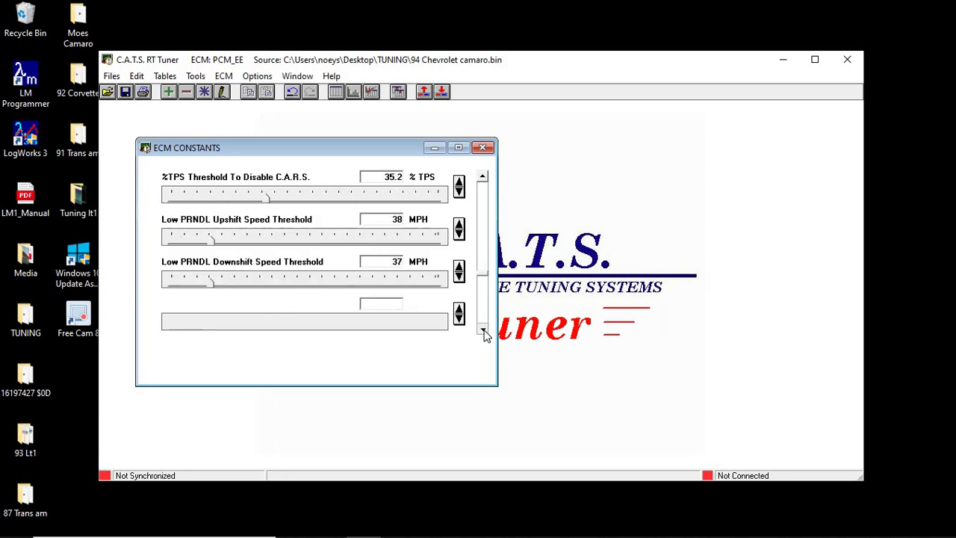
{"action": "left_click", "coordinate": [481, 330]}
{"action": "left_click", "coordinate": [482, 330]}
{"action": "left_click", "coordinate": [482, 329]}
{"action": "left_click", "coordinate": [482, 330]}
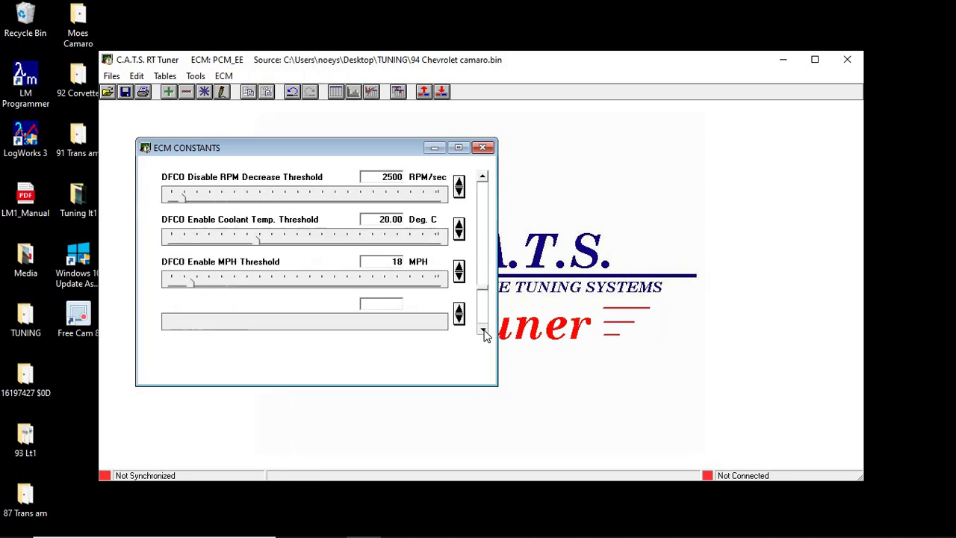
Step: Examine the burst knock, low octane compensation and spark bias constants, and close the ECM constants
{"action": "left_click", "coordinate": [482, 329]}
{"action": "left_click", "coordinate": [482, 330]}
{"action": "left_click", "coordinate": [482, 330]}
{"action": "left_click", "coordinate": [482, 330]}
{"action": "left_click", "coordinate": [482, 330]}
{"action": "left_click", "coordinate": [482, 329]}
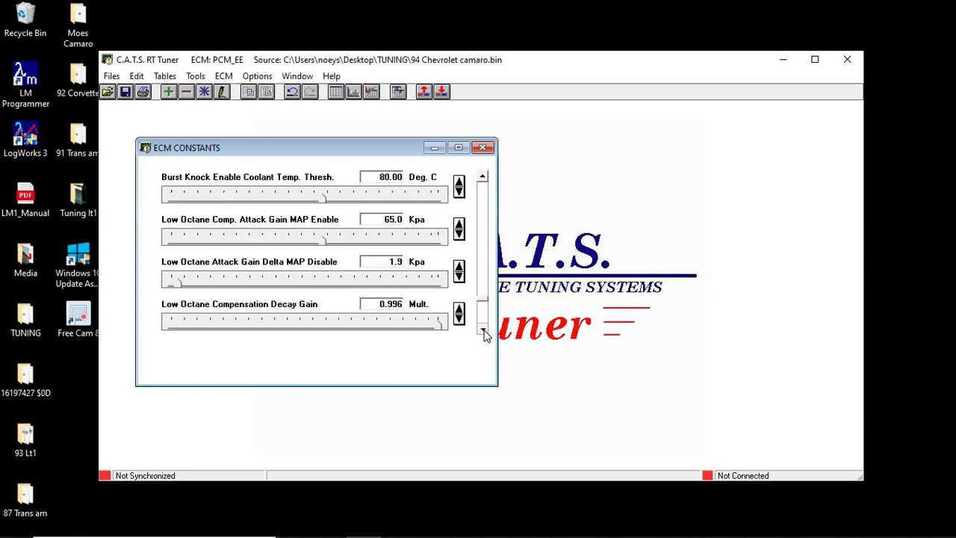
{"action": "left_click", "coordinate": [482, 330]}
{"action": "left_click", "coordinate": [482, 329]}
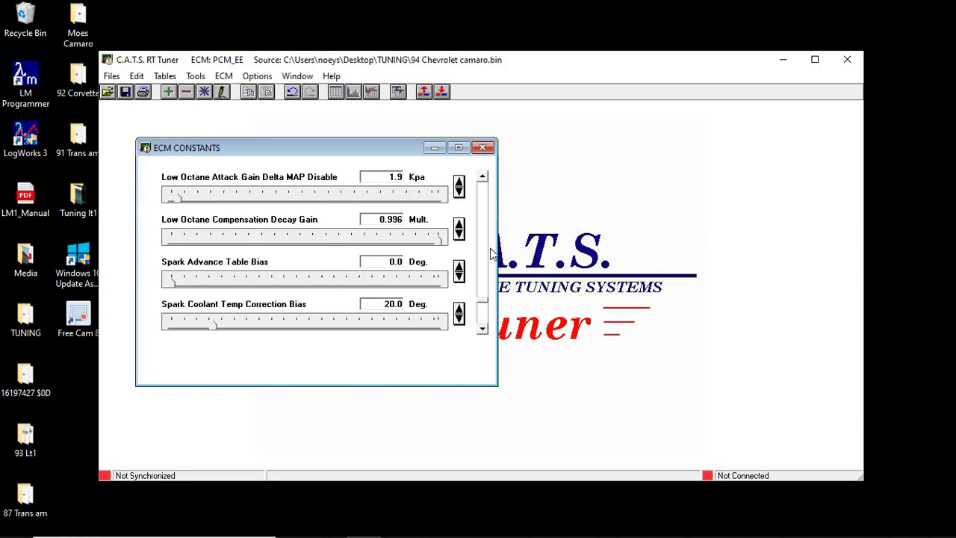
{"action": "left_click", "coordinate": [489, 151]}
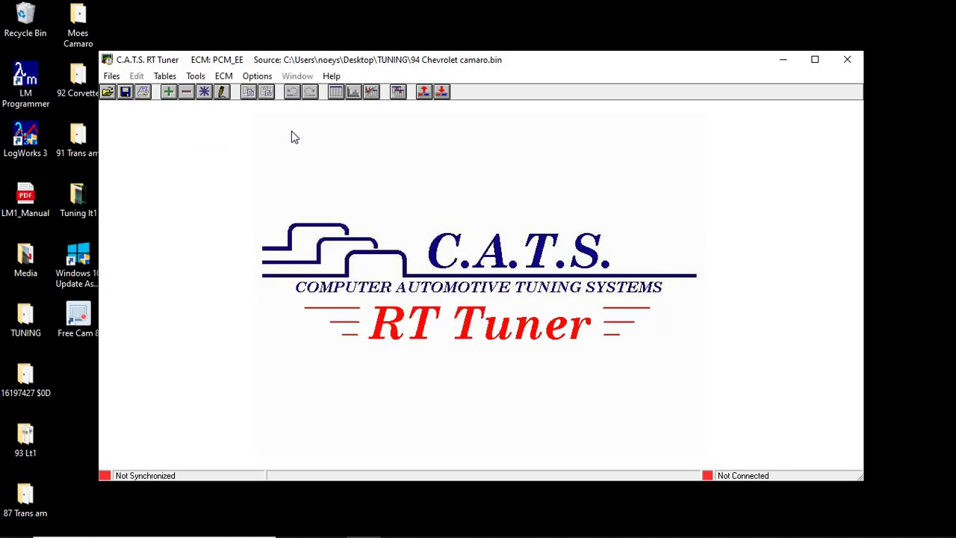
Step: Examine the 90 to 100 kPa columns of the Main Spark Advance Vs. RPM Vs. MAP table, especially 2200 to 4000 RPM, and close it
{"action": "left_click", "coordinate": [168, 77]}
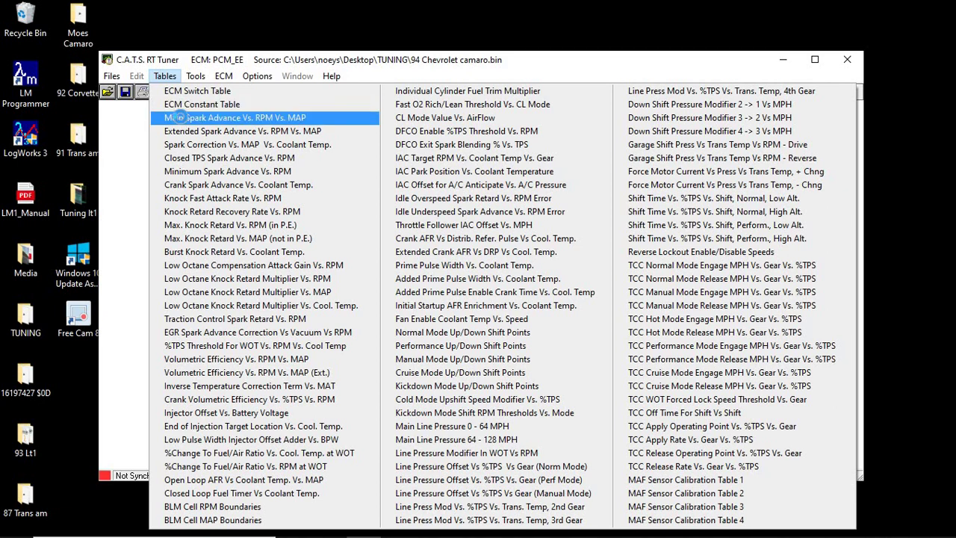
{"action": "left_click", "coordinate": [182, 120]}
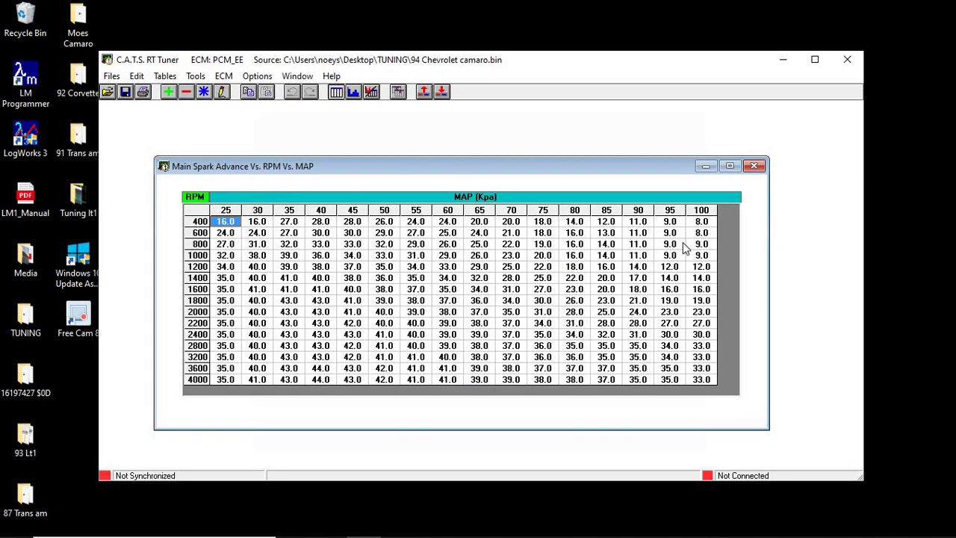
{"action": "left_click", "coordinate": [695, 218]}
{"action": "left_click", "coordinate": [692, 210]}
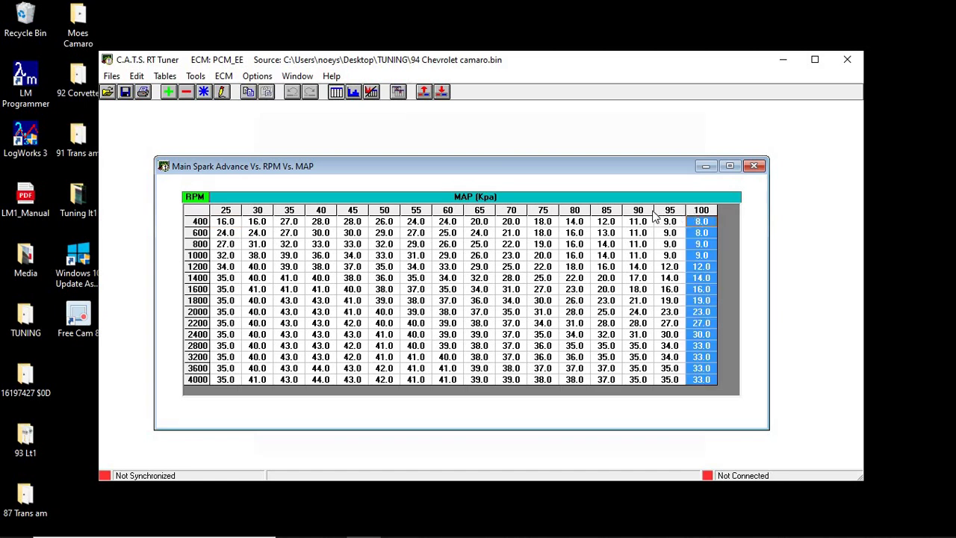
{"action": "left_click_drag", "start_coordinate": [638, 211], "coordinate": [718, 218]}
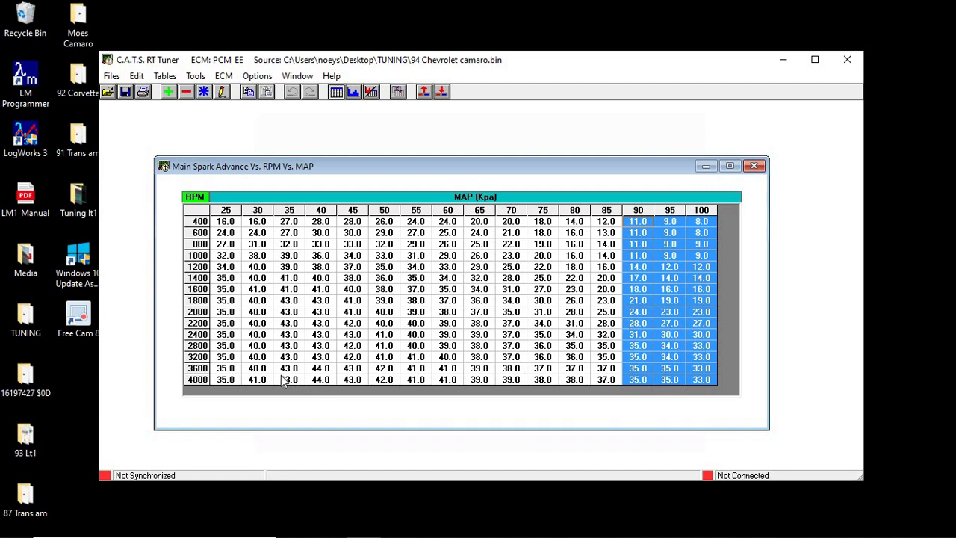
{"action": "left_click", "coordinate": [708, 379]}
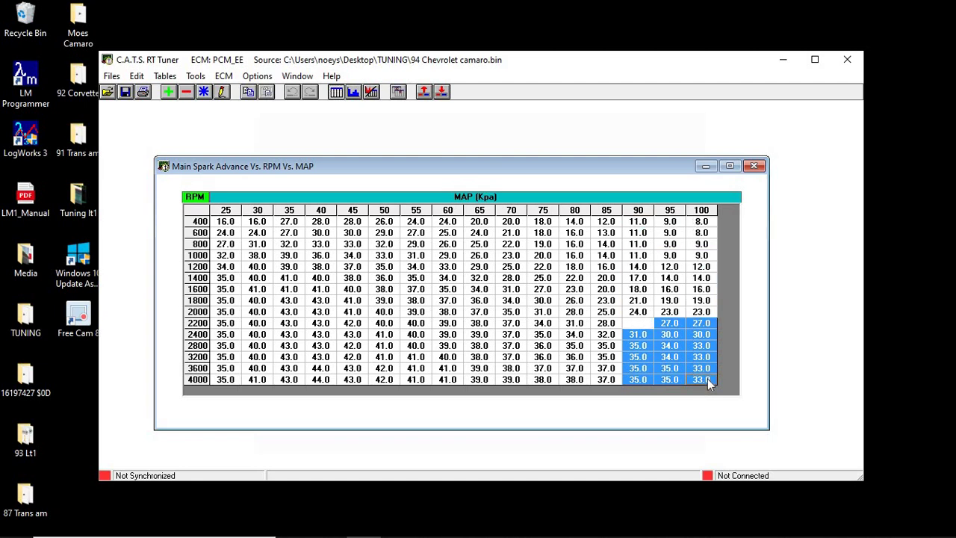
{"action": "left_click", "coordinate": [754, 165]}
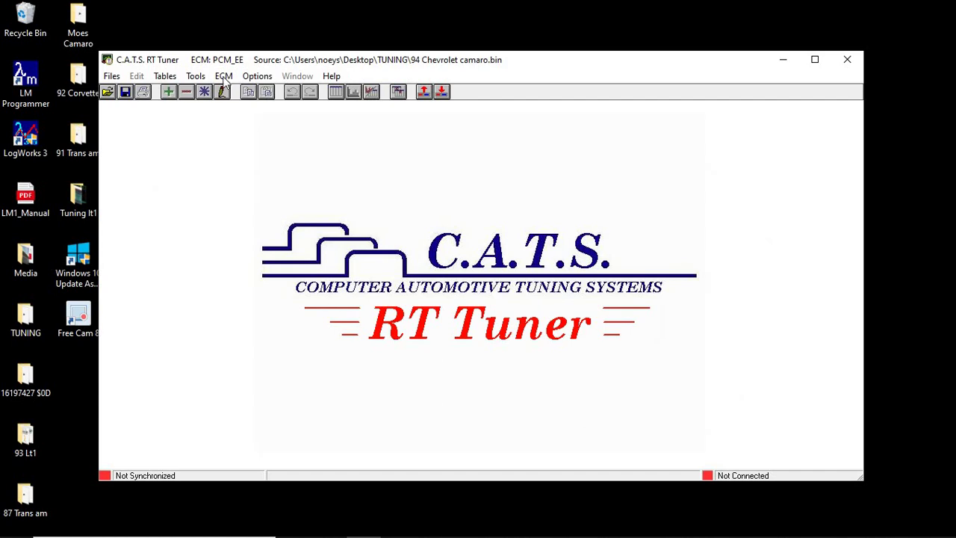
Step: Increase the 95 and 100 kPa columns of the Extended Spark Advance Vs. RPM Vs. MAP table by four increments and close the table
{"action": "left_click", "coordinate": [165, 76]}
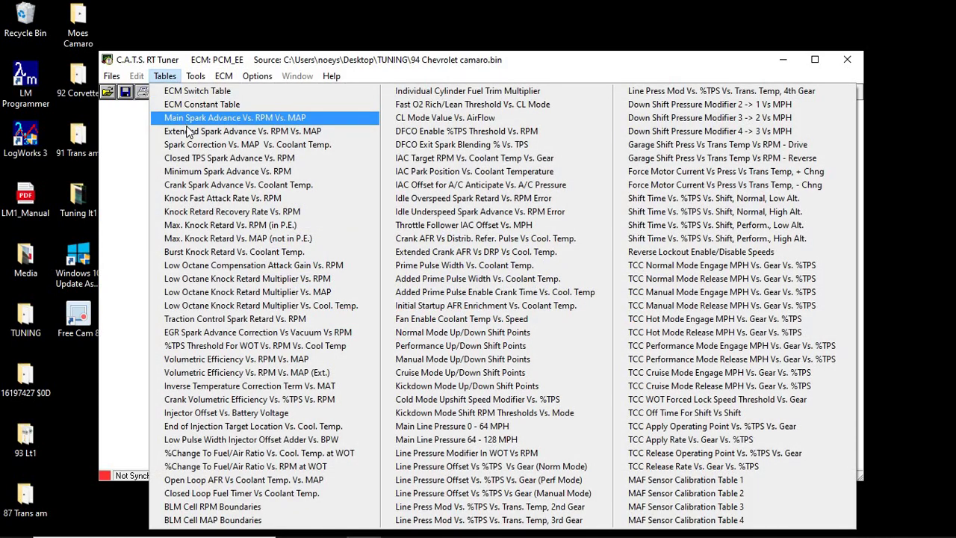
{"action": "left_click", "coordinate": [189, 131]}
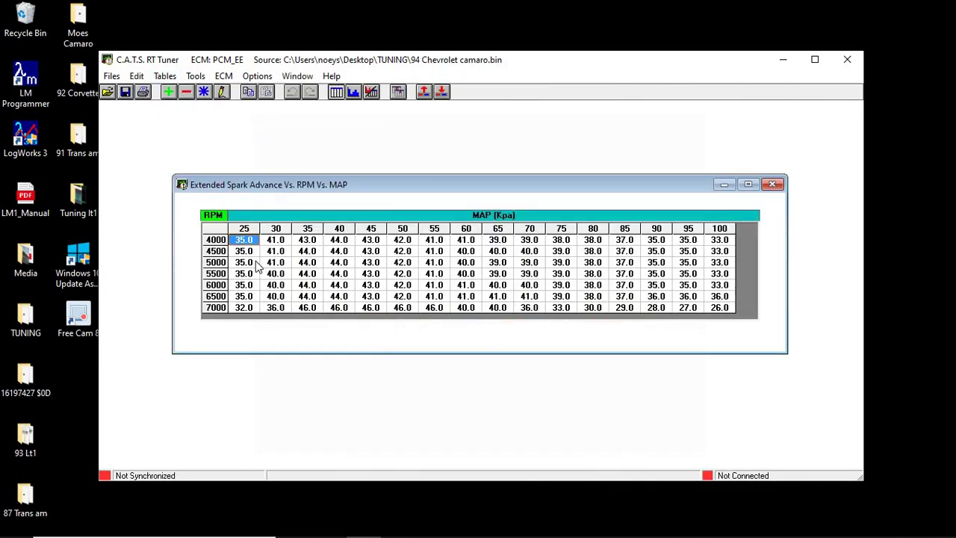
{"action": "left_click", "coordinate": [218, 240]}
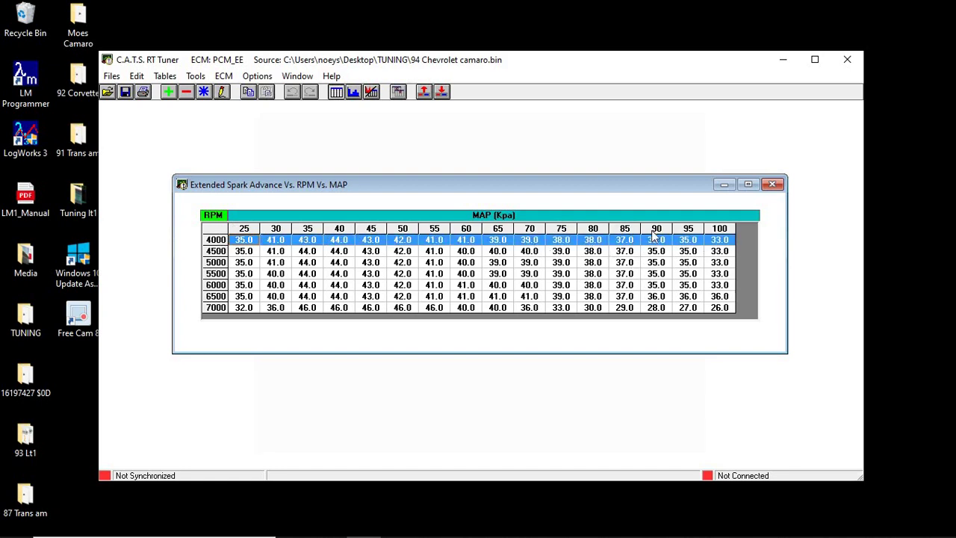
{"action": "left_click_drag", "start_coordinate": [683, 229], "coordinate": [744, 263]}
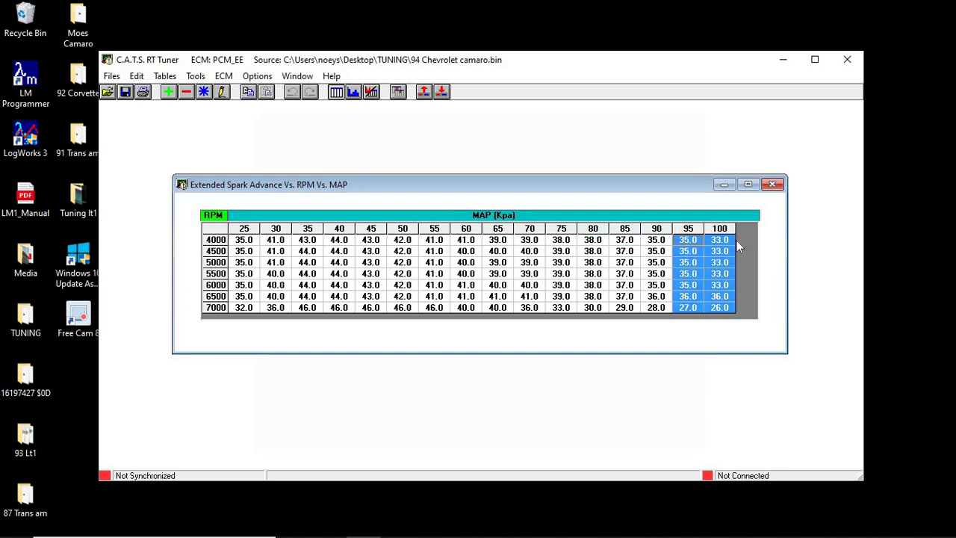
{"action": "left_click", "coordinate": [170, 95]}
{"action": "left_click", "coordinate": [169, 92]}
{"action": "left_click", "coordinate": [169, 92]}
{"action": "left_click", "coordinate": [170, 95]}
{"action": "left_click", "coordinate": [772, 185]}
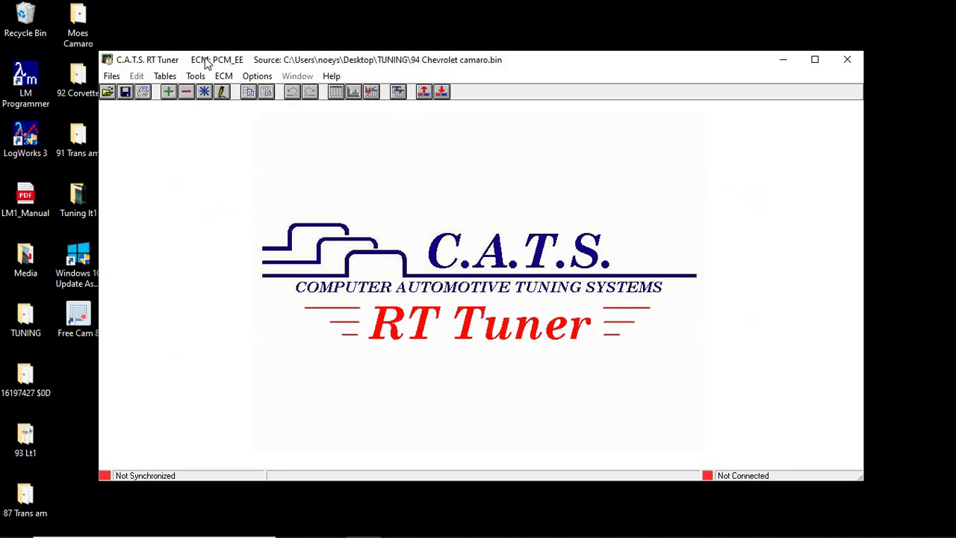
Step: Open the Volumetric Efficiency Vs. RPM Vs. MAP table
{"action": "left_click", "coordinate": [178, 78]}
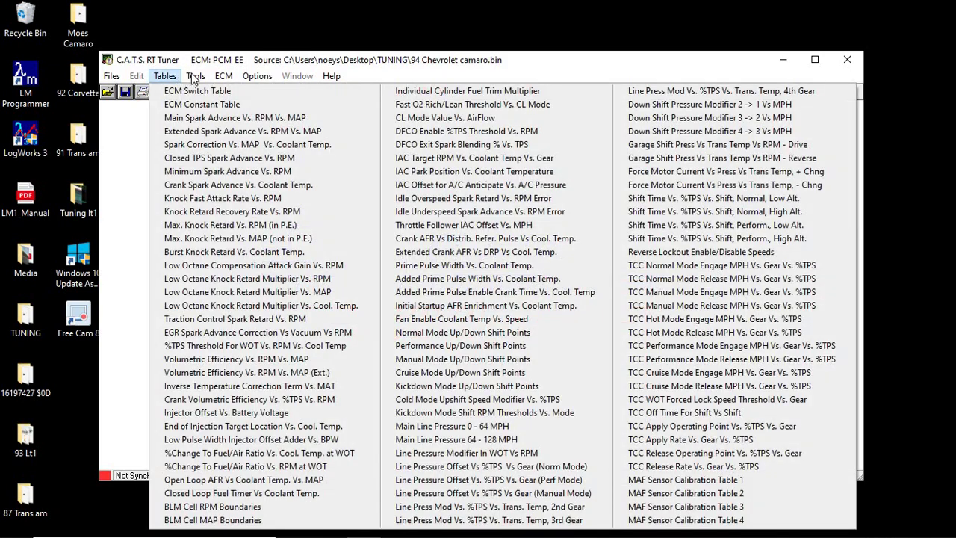
{"action": "left_click", "coordinate": [194, 78]}
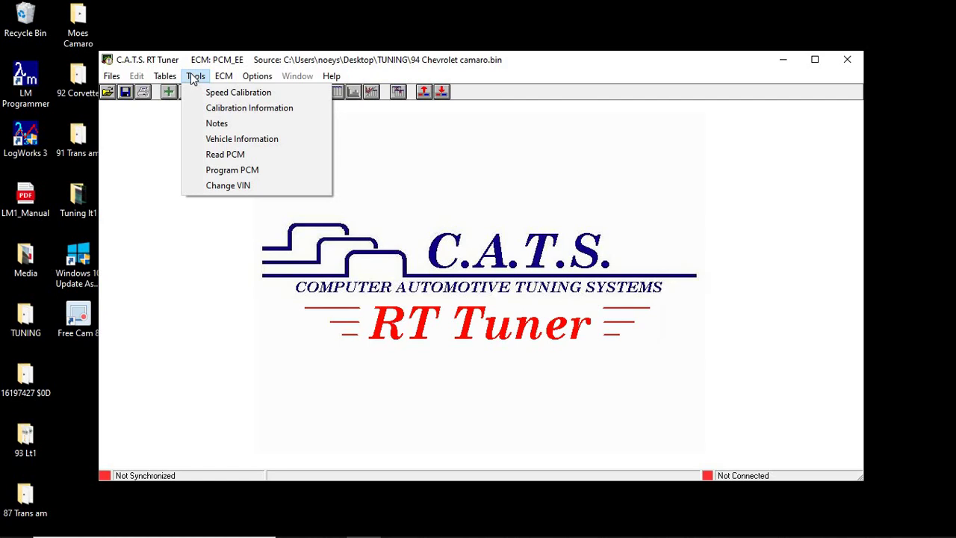
{"action": "left_click", "coordinate": [165, 77]}
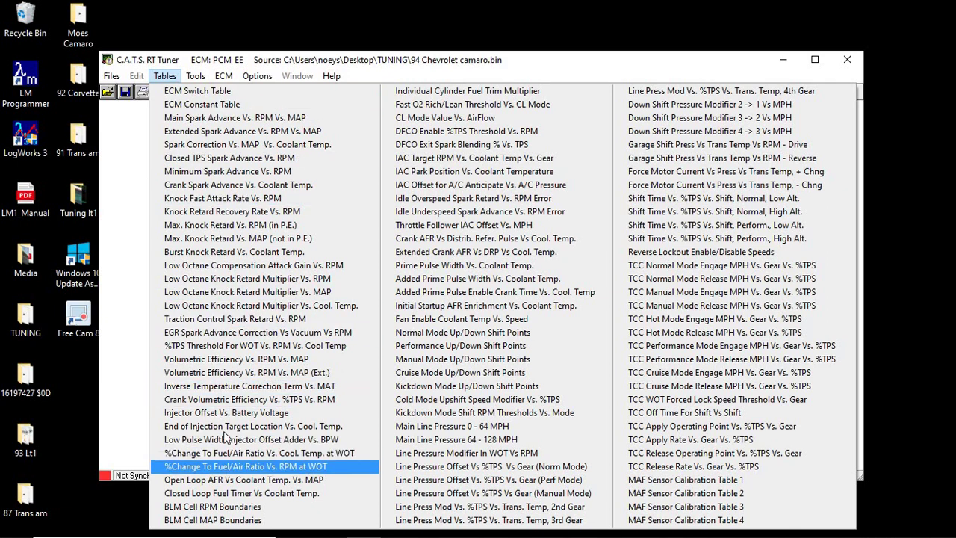
{"action": "left_click", "coordinate": [228, 363]}
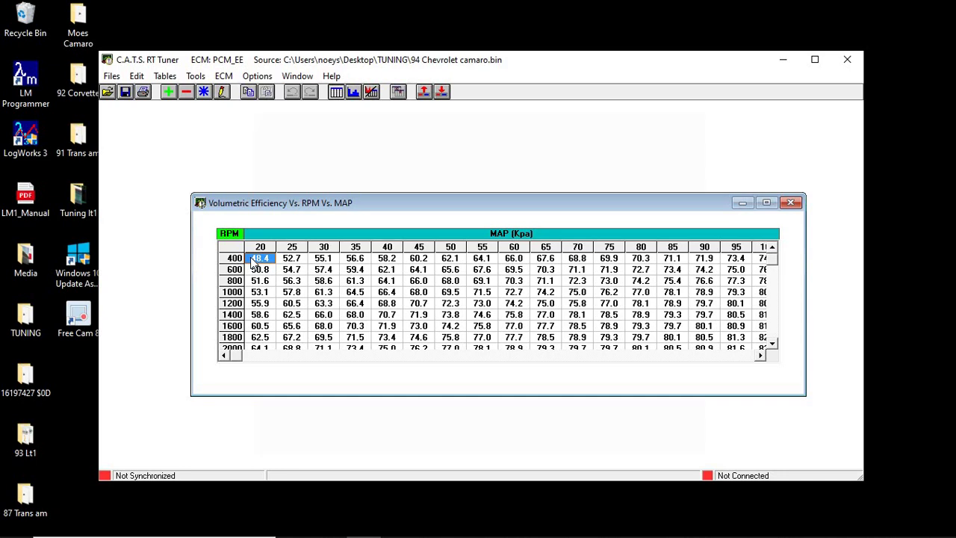
Step: Select the 35 and 40 kPa cells at 800 and 1000 RPM and start scaling them by a multiplier
{"action": "mouse_move", "coordinate": [294, 532]}
{"action": "left_click", "coordinate": [239, 282]}
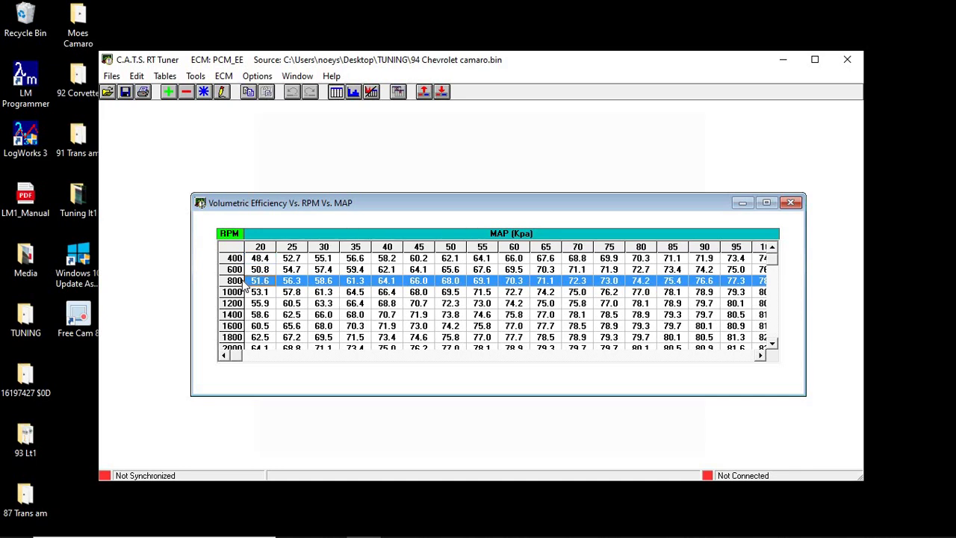
{"action": "left_click", "coordinate": [245, 293], "text": "shift"}
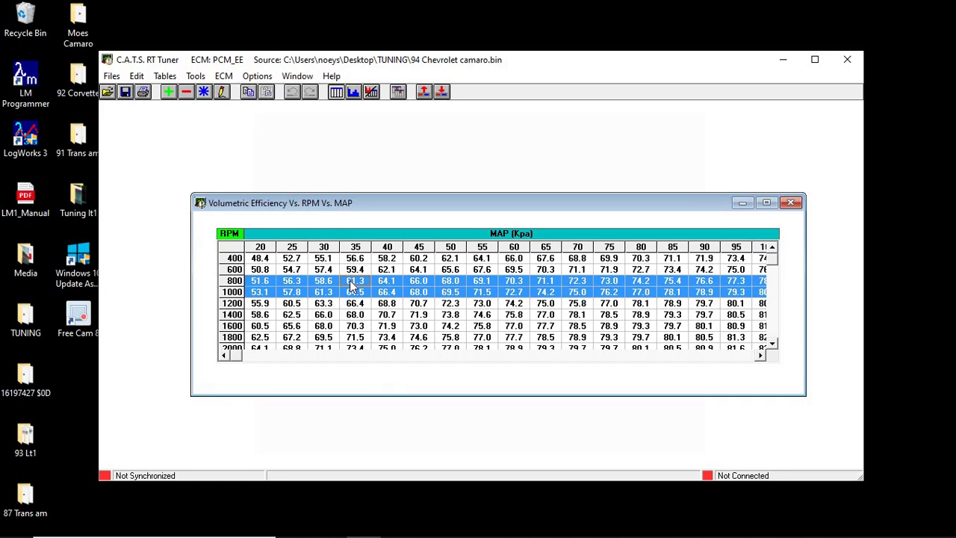
{"action": "left_click_drag", "start_coordinate": [352, 286], "coordinate": [380, 294]}
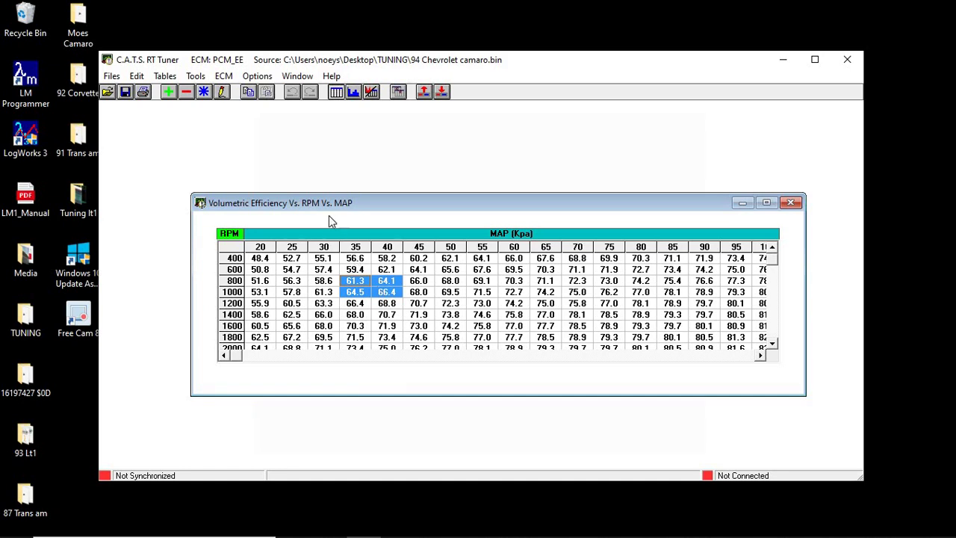
{"action": "left_click", "coordinate": [203, 92]}
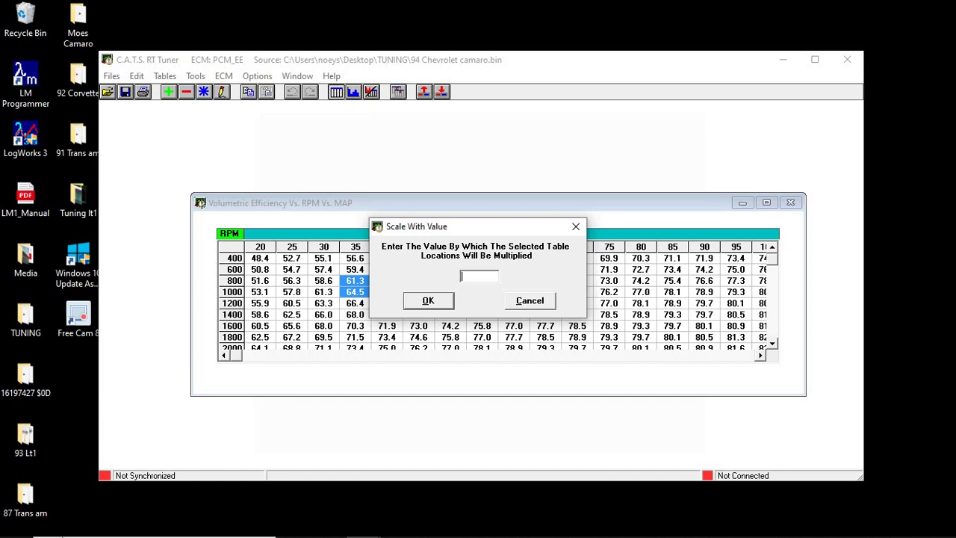
Step: Switch to the Windows Calculator by finding it in the list of installed apps
{"action": "left_click", "coordinate": [16, 527]}
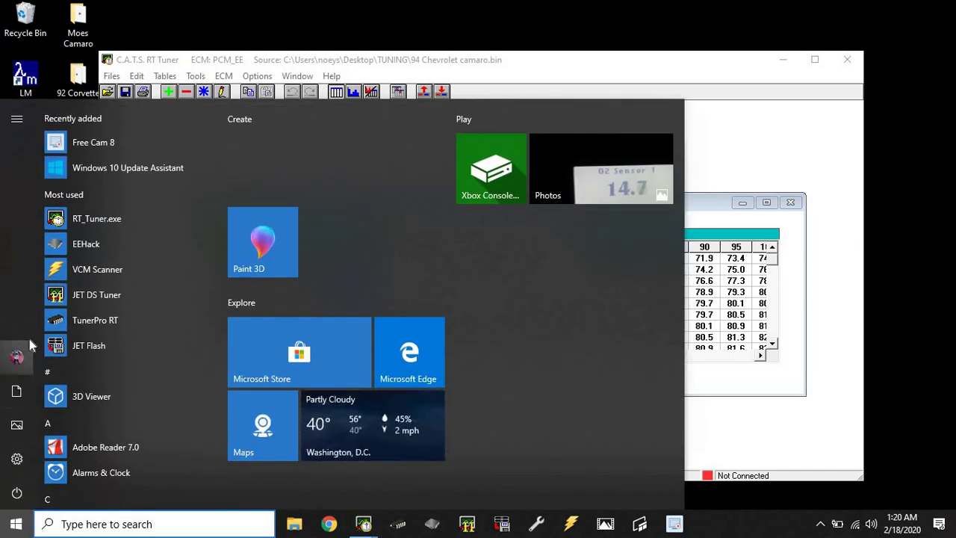
{"action": "mouse_move", "coordinate": [30, 339]}
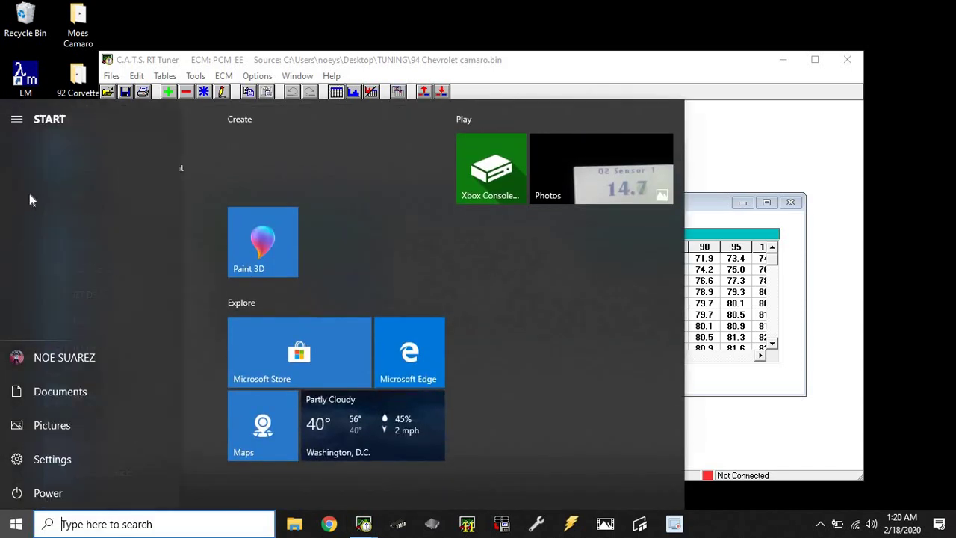
{"action": "left_click", "coordinate": [22, 118]}
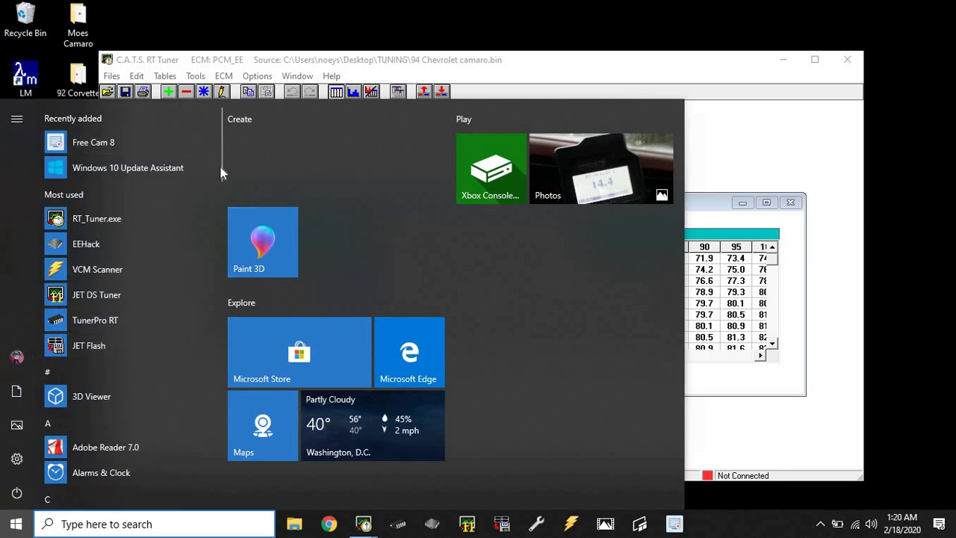
{"action": "left_click_drag", "start_coordinate": [220, 169], "coordinate": [221, 228]}
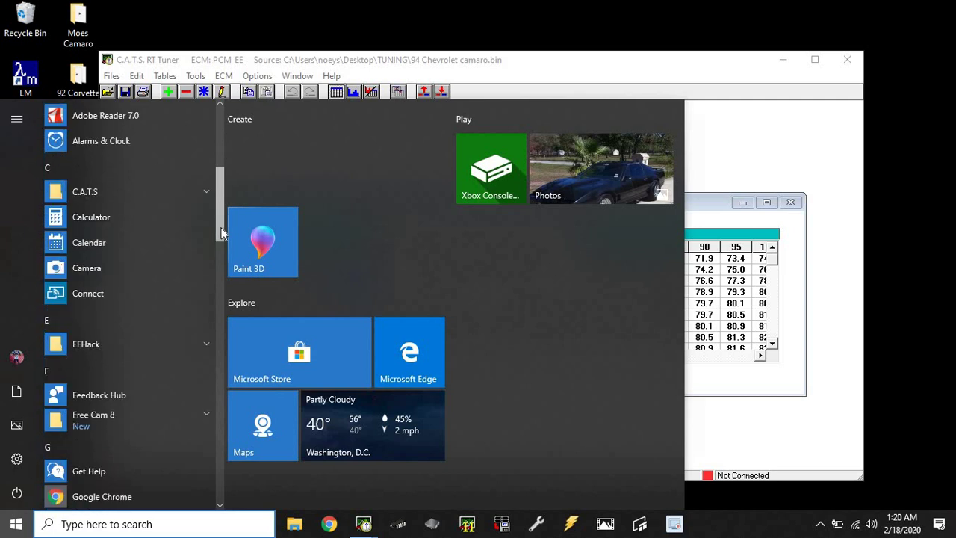
{"action": "left_click", "coordinate": [184, 220]}
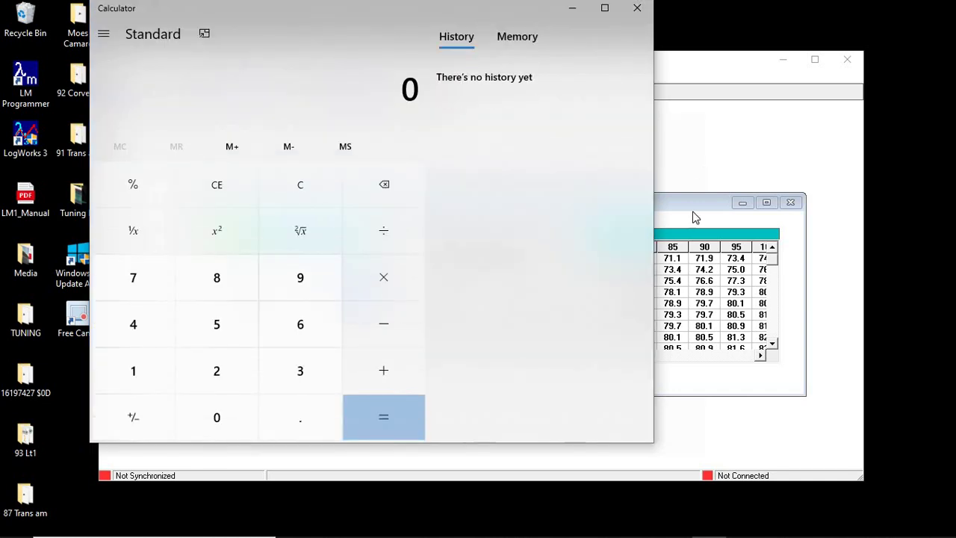
Step: Review the selected volumetric efficiency cells in C.A.T.S. RT Tuner and switch back to Calculator
{"action": "left_click", "coordinate": [702, 173]}
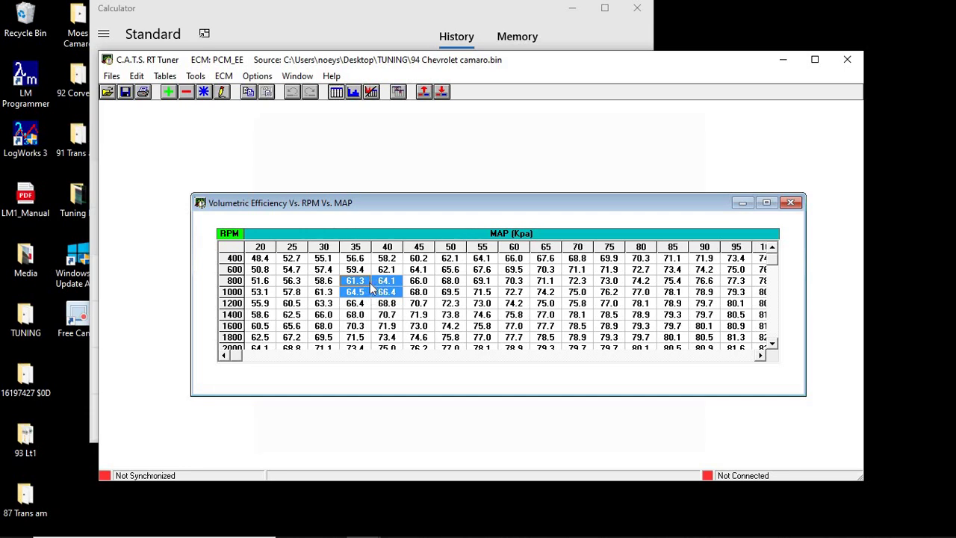
{"action": "key", "text": "alt+Tab"}
{"action": "key", "text": "alt+Tab"}
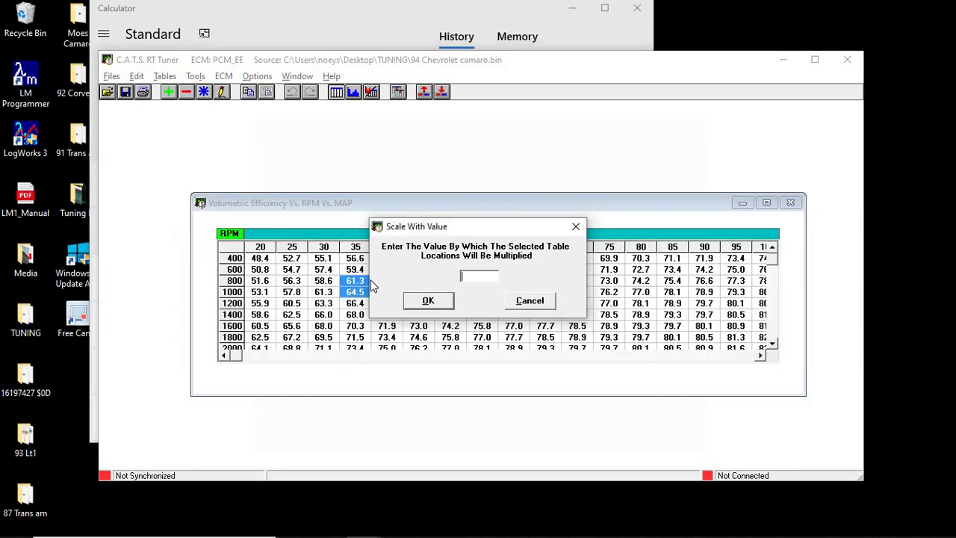
{"action": "left_click", "coordinate": [283, 35]}
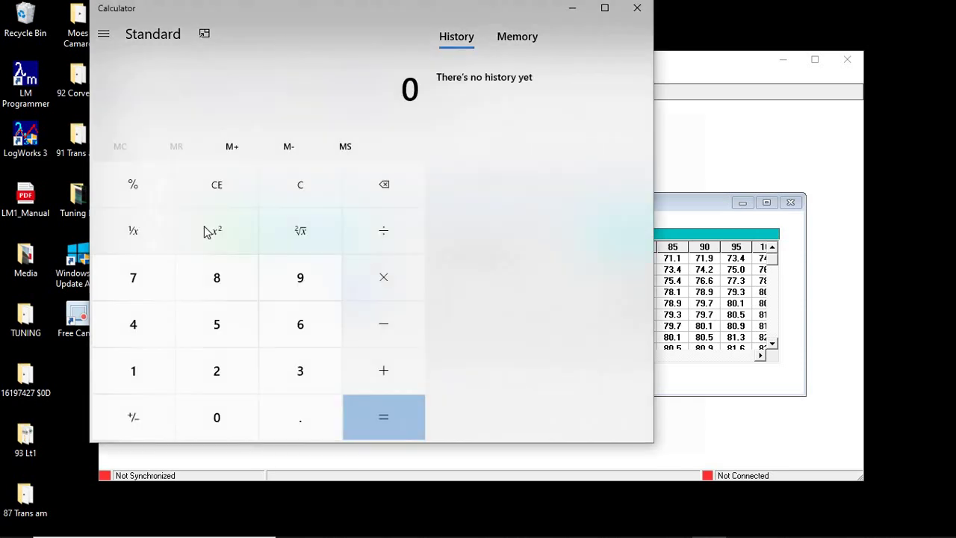
Step: Calculate the fuel correction factor by dividing 12.5 by 14.2
{"action": "left_click", "coordinate": [154, 360]}
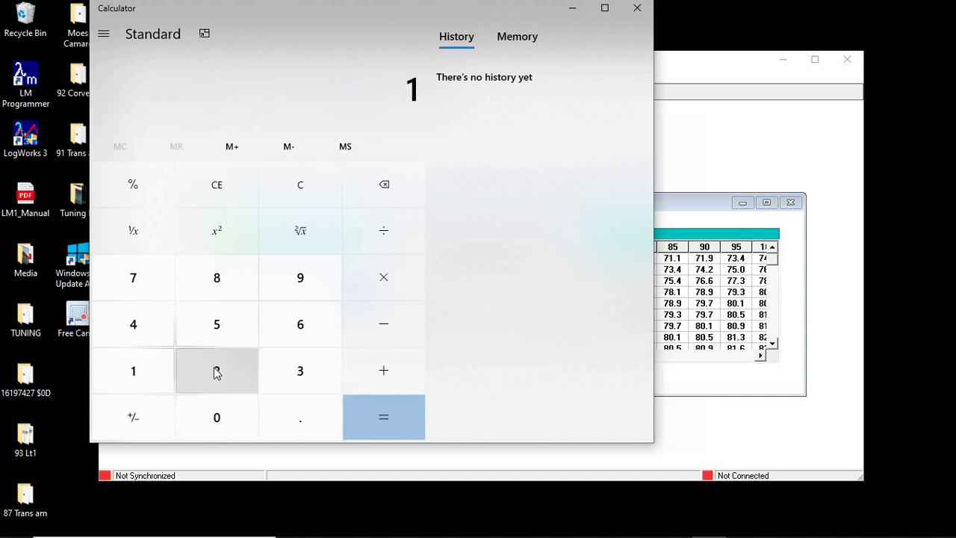
{"action": "left_click", "coordinate": [256, 391]}
{"action": "left_click", "coordinate": [299, 431]}
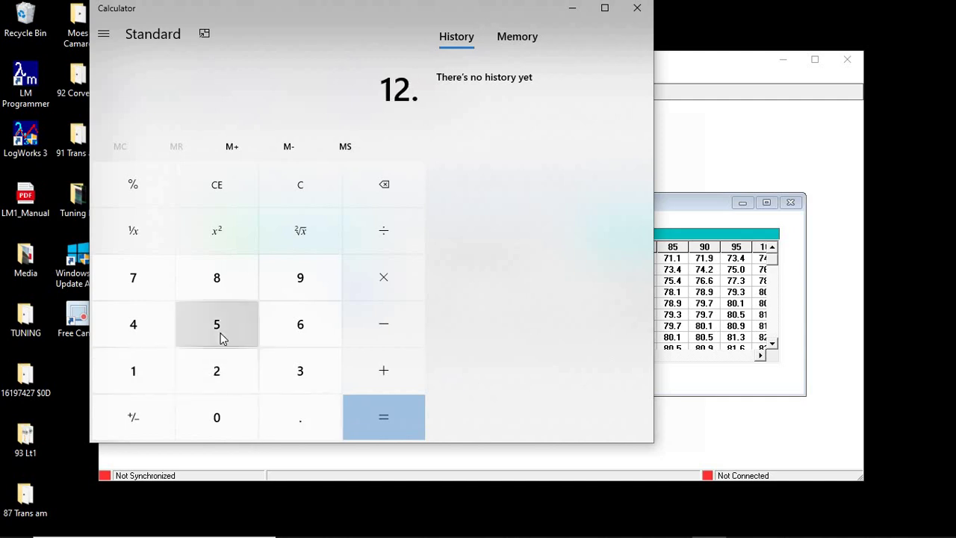
{"action": "left_click", "coordinate": [222, 339]}
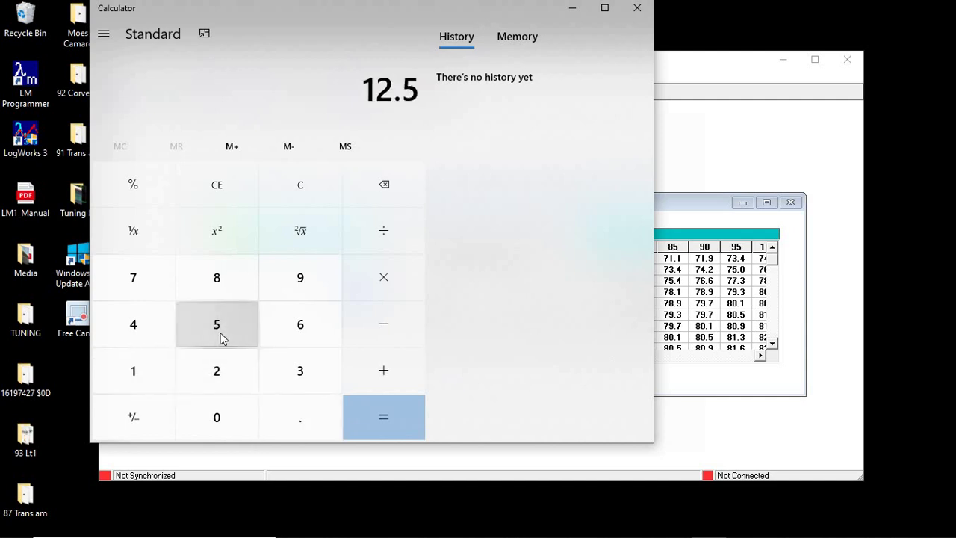
{"action": "left_click", "coordinate": [381, 239]}
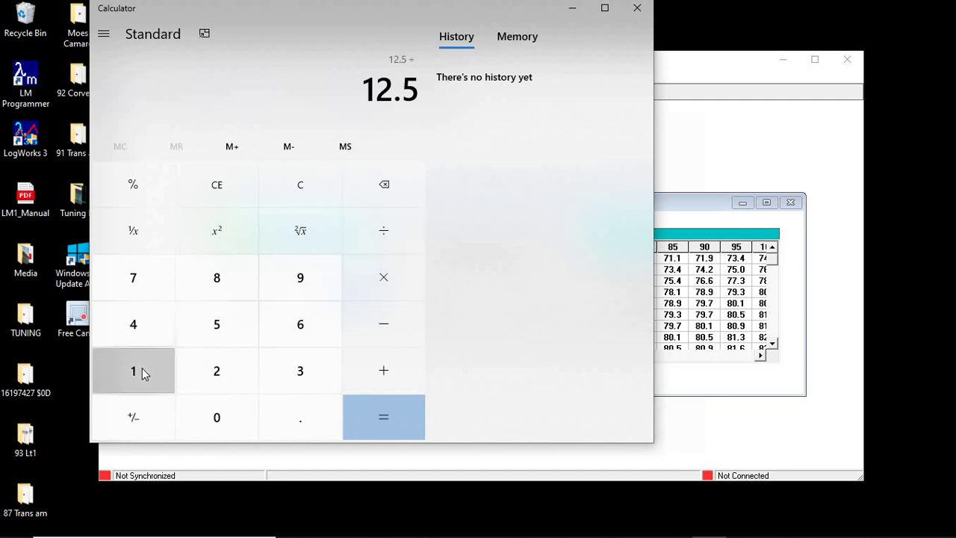
{"action": "left_click", "coordinate": [142, 368]}
{"action": "left_click", "coordinate": [149, 340]}
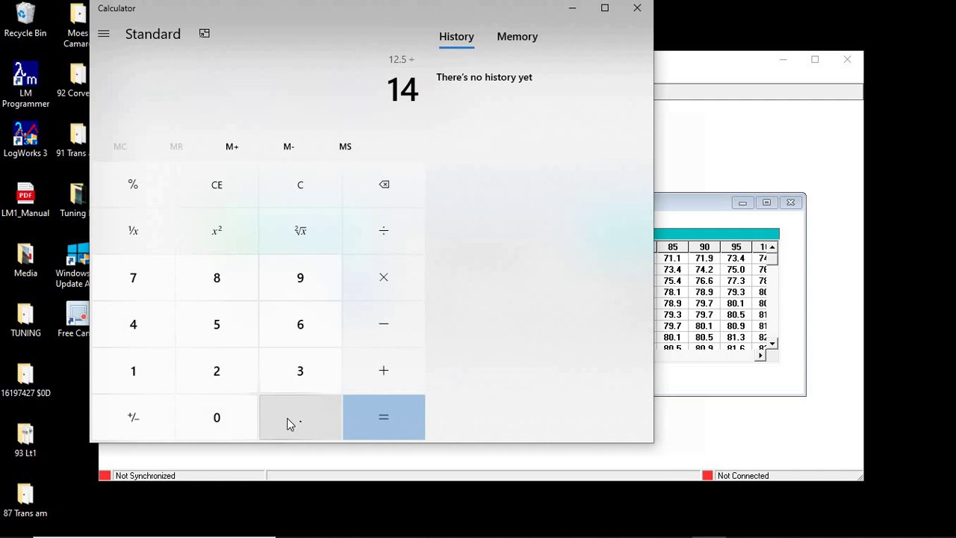
{"action": "left_click", "coordinate": [287, 418]}
{"action": "left_click", "coordinate": [228, 374]}
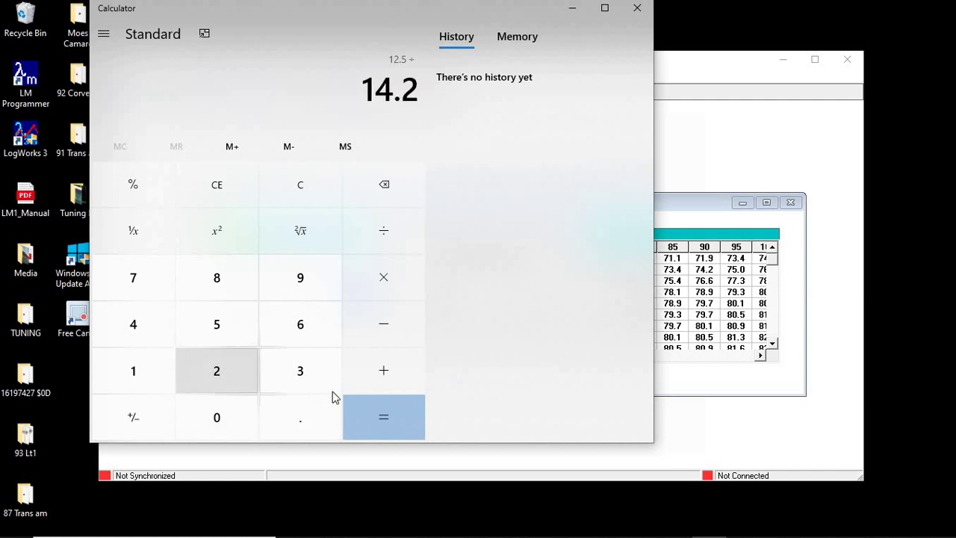
{"action": "left_click", "coordinate": [373, 410]}
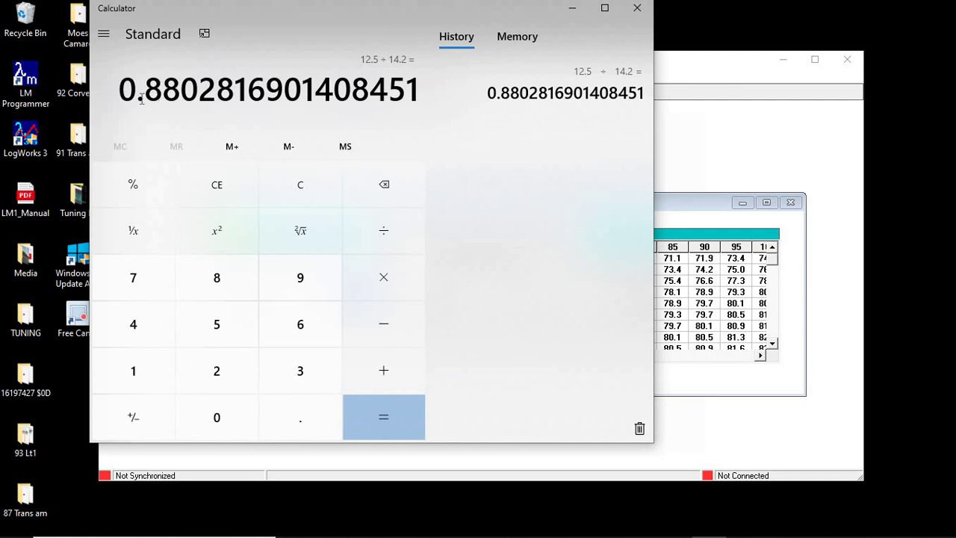
Step: Close Calculator and multiply the selected 35 and 40 kPa cells at 800 and 1000 RPM by .88
{"action": "left_click", "coordinate": [637, 7]}
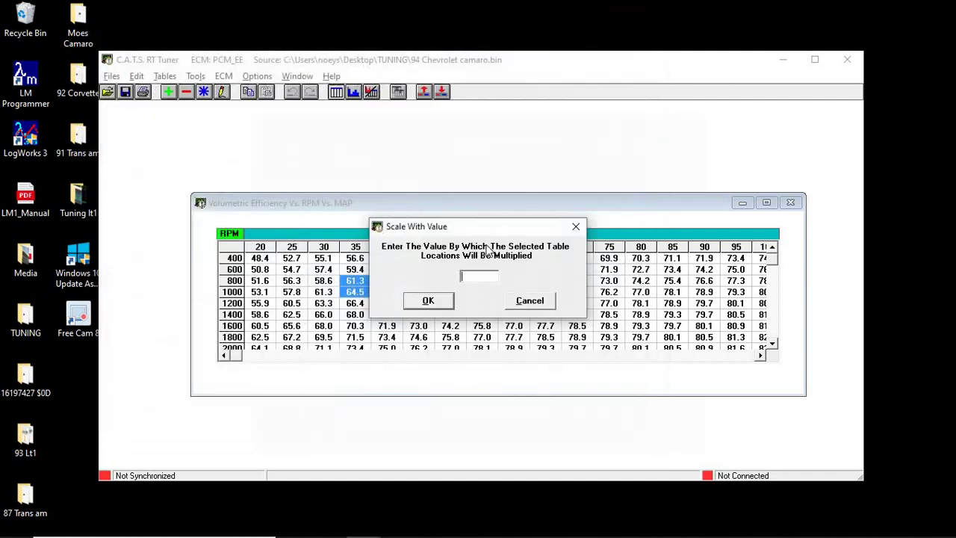
{"action": "left_click", "coordinate": [530, 301]}
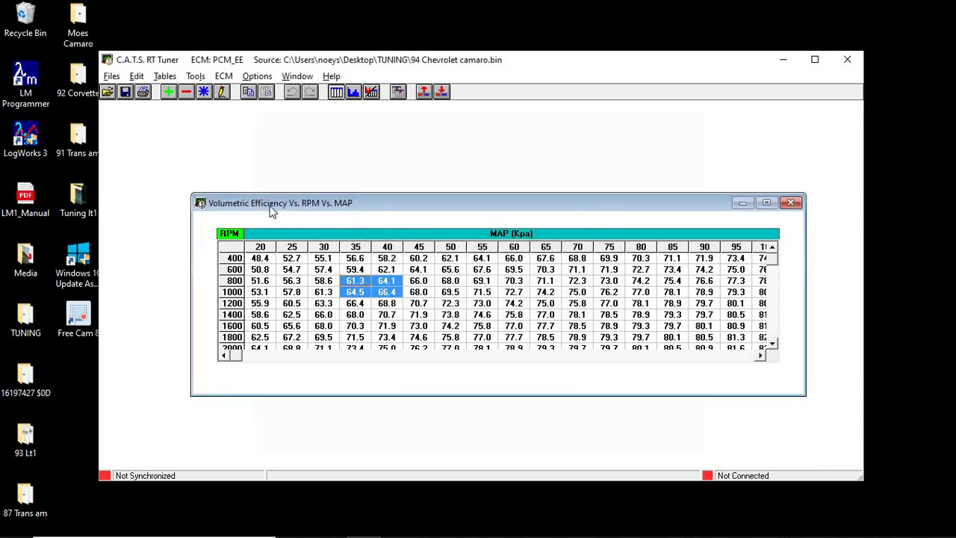
{"action": "left_click", "coordinate": [204, 93]}
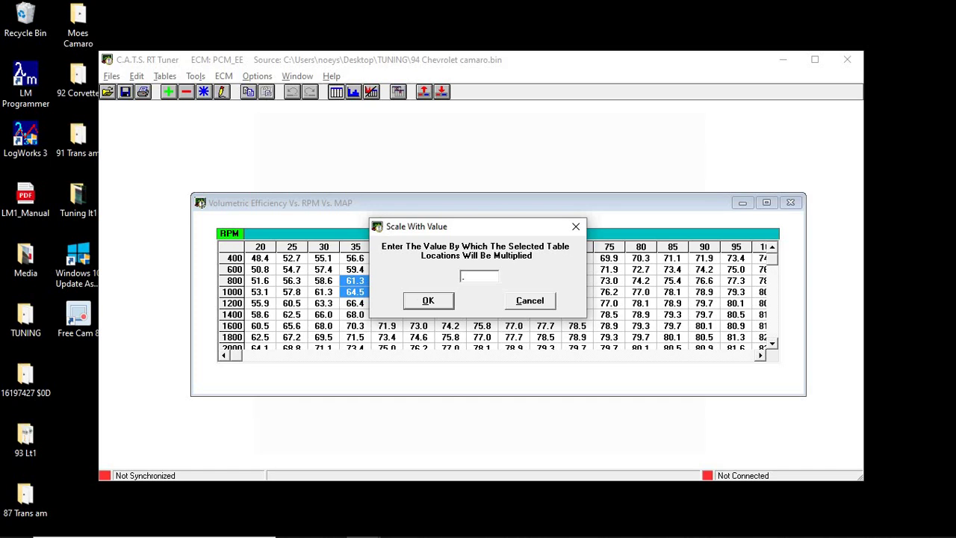
{"action": "type", "text": ".88"}
{"action": "key", "text": "Return"}
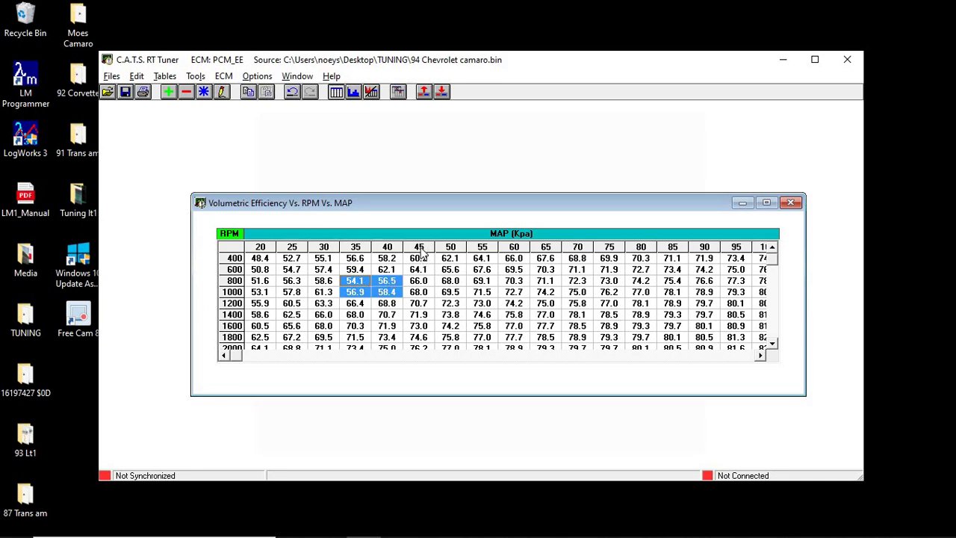
Step: Highlight the 45 to 75 kPa columns of the Volumetric Efficiency table to examine the part-throttle range
{"action": "left_click_drag", "start_coordinate": [421, 258], "coordinate": [451, 345]}
{"action": "left_click_drag", "start_coordinate": [482, 271], "coordinate": [616, 270]}
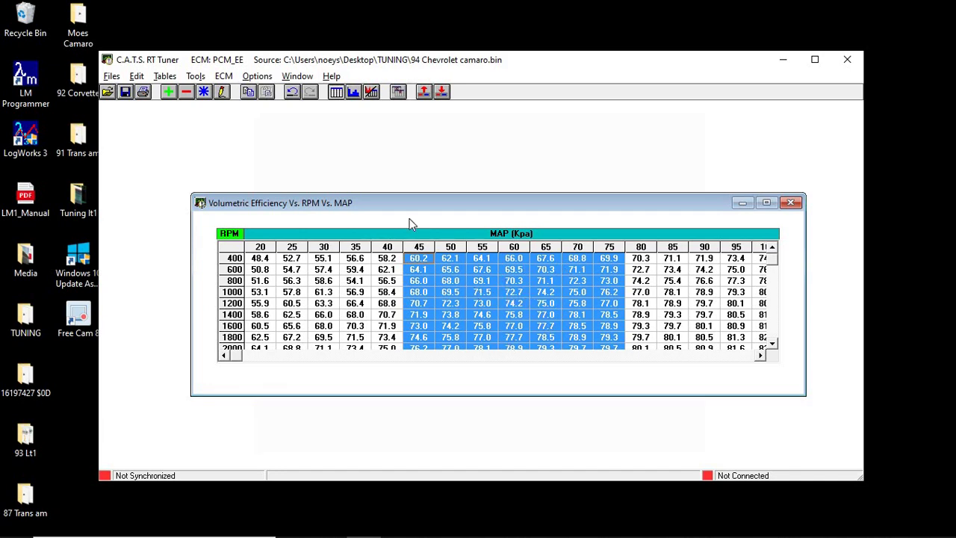
Step: Check the Speed Density Mode option in the ECM Switch Table, and close it and the Volumetric Efficiency table
{"action": "left_click", "coordinate": [166, 76]}
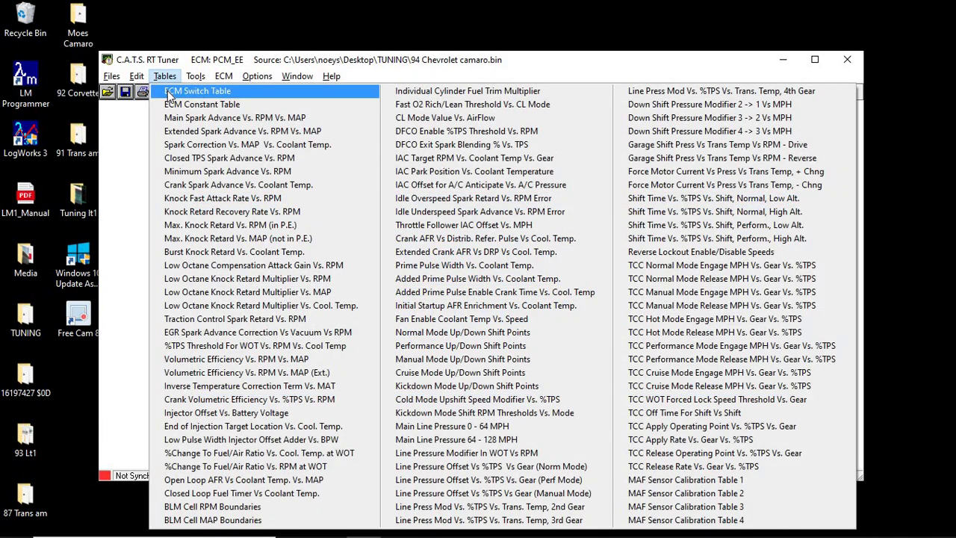
{"action": "left_click", "coordinate": [169, 93]}
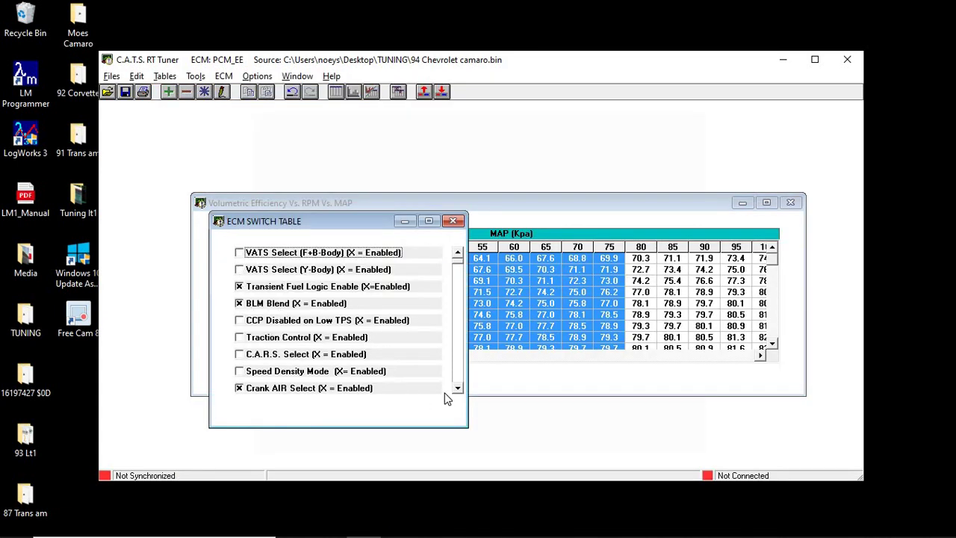
{"action": "left_click", "coordinate": [354, 372]}
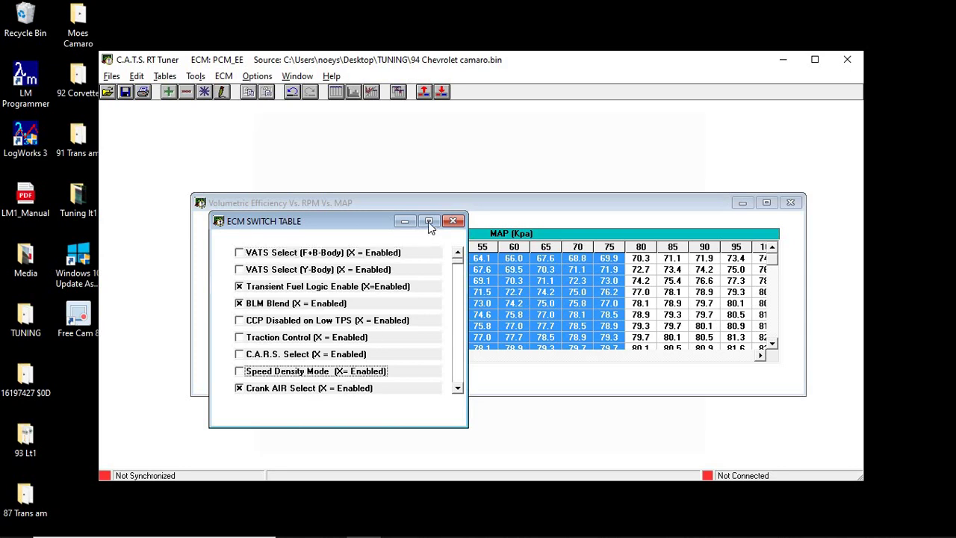
{"action": "left_click", "coordinate": [453, 222]}
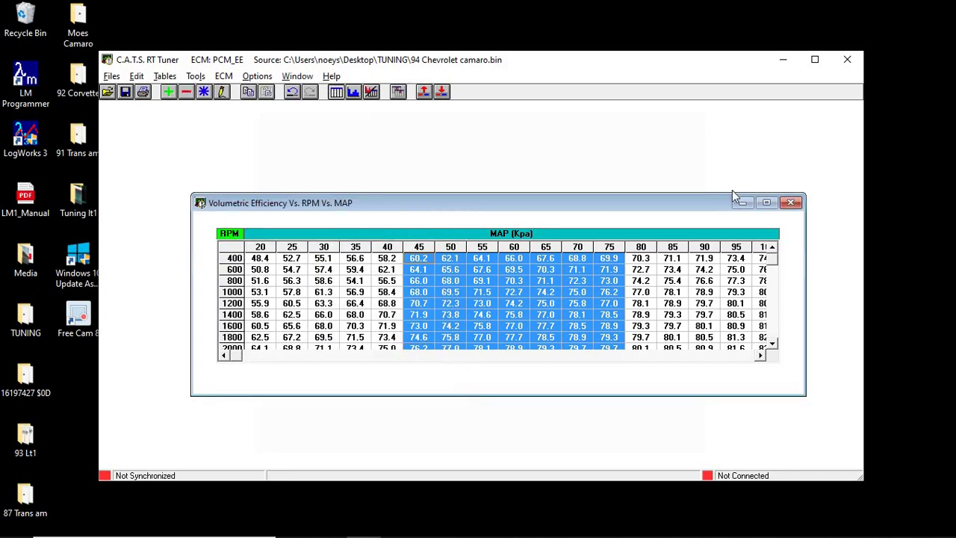
{"action": "left_click", "coordinate": [791, 203]}
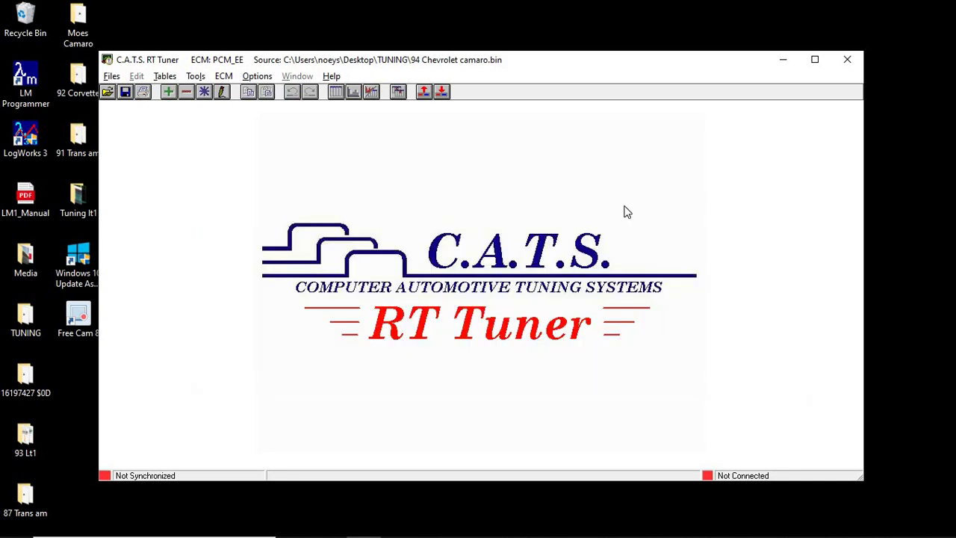
Step: Open MAF Sensor Calibration Table 1 maximized and display its gm/sec versus Hz curve as a graph only
{"action": "left_click", "coordinate": [196, 77]}
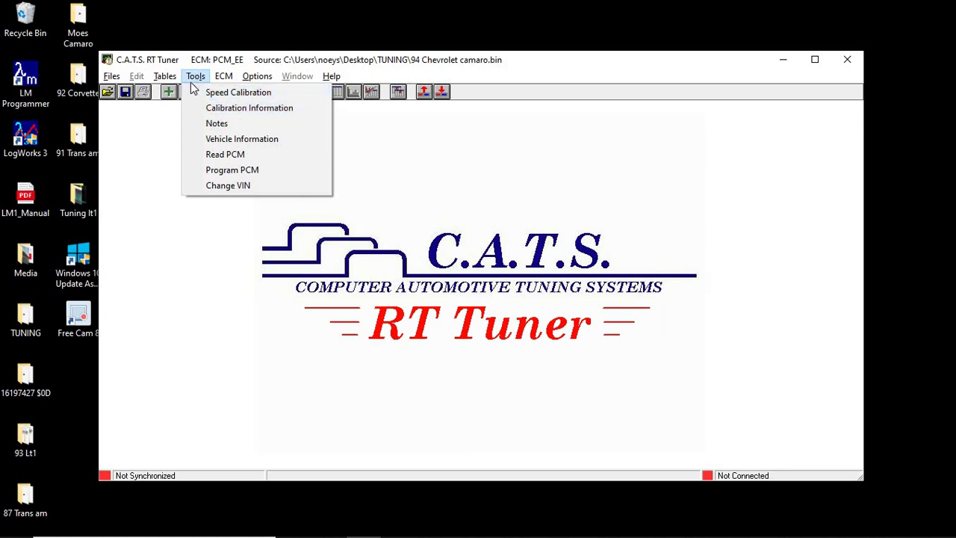
{"action": "mouse_move", "coordinate": [178, 79]}
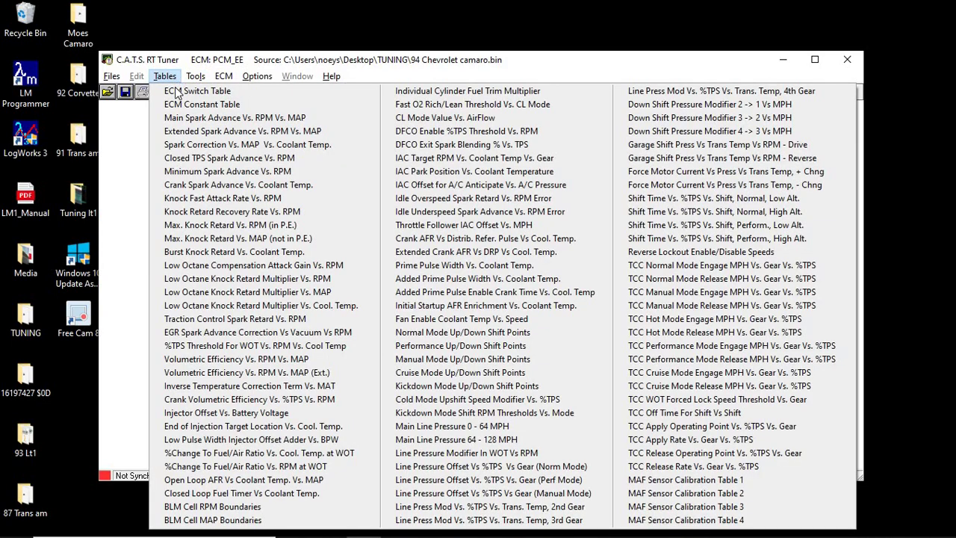
{"action": "left_click", "coordinate": [656, 481]}
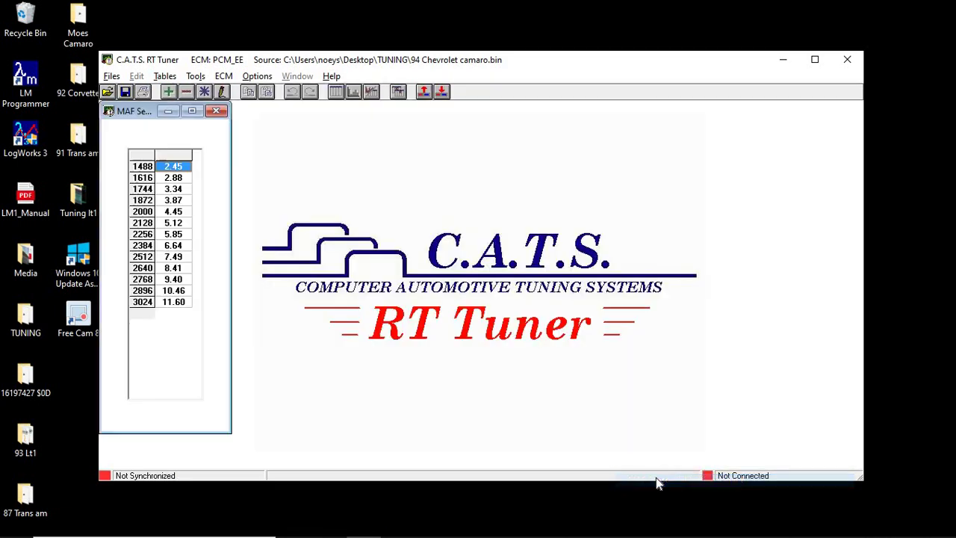
{"action": "left_click", "coordinate": [192, 111]}
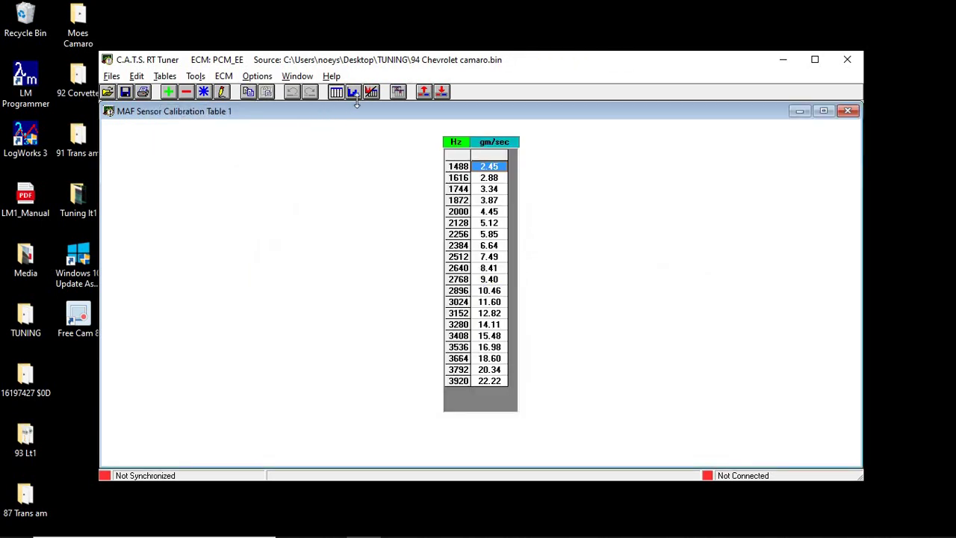
{"action": "left_click", "coordinate": [369, 94]}
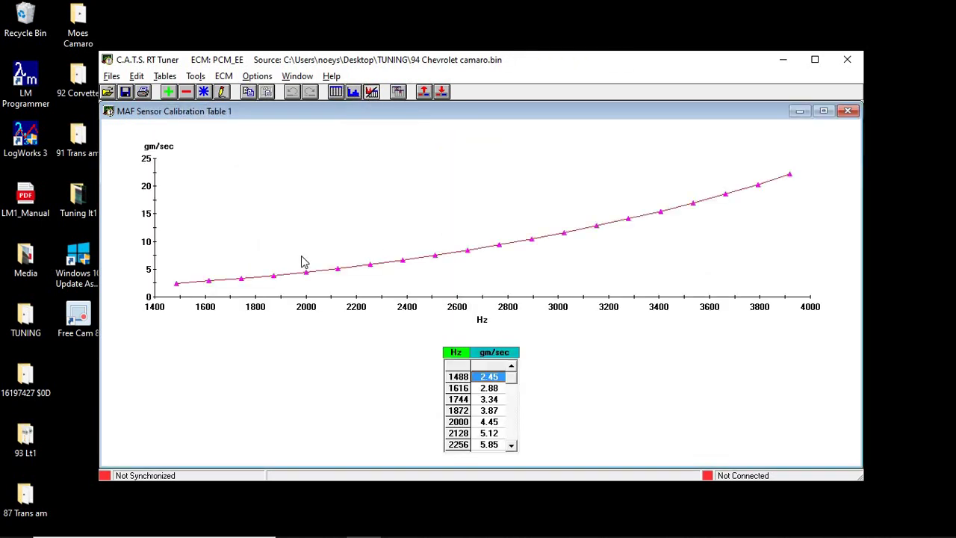
{"action": "left_click", "coordinate": [355, 95]}
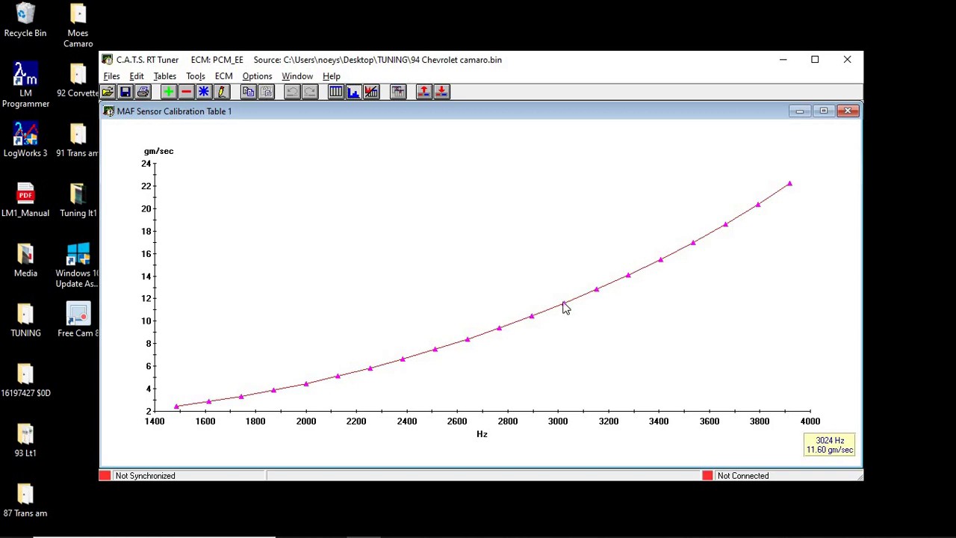
Step: Close the maximized graph of MAF Sensor Calibration Table 1 and reopen that table as a list of values
{"action": "left_click", "coordinate": [848, 112]}
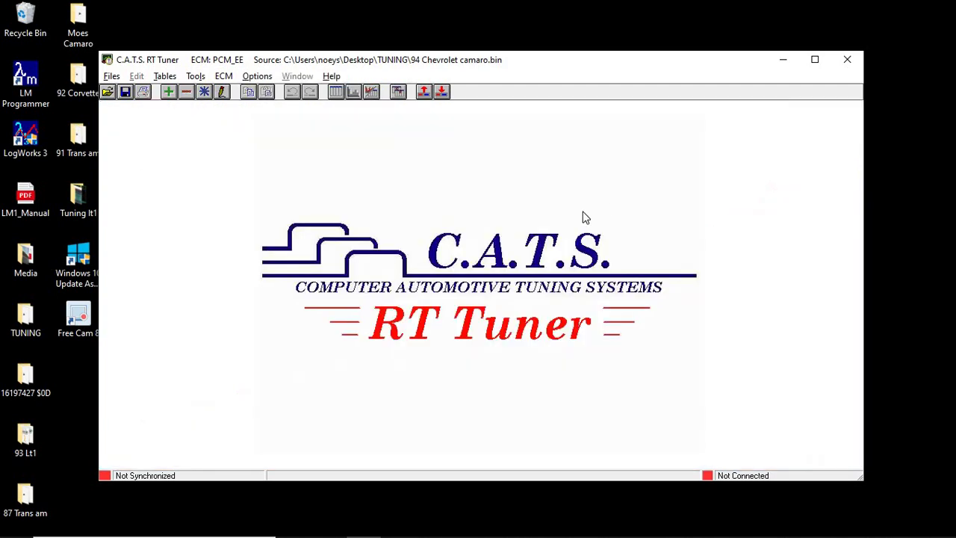
{"action": "left_click", "coordinate": [166, 76]}
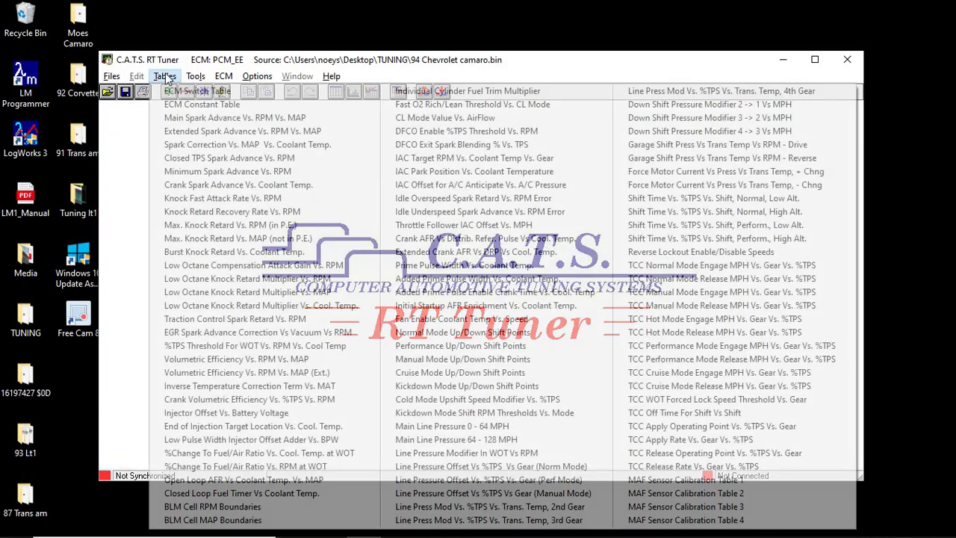
{"action": "left_click", "coordinate": [686, 481]}
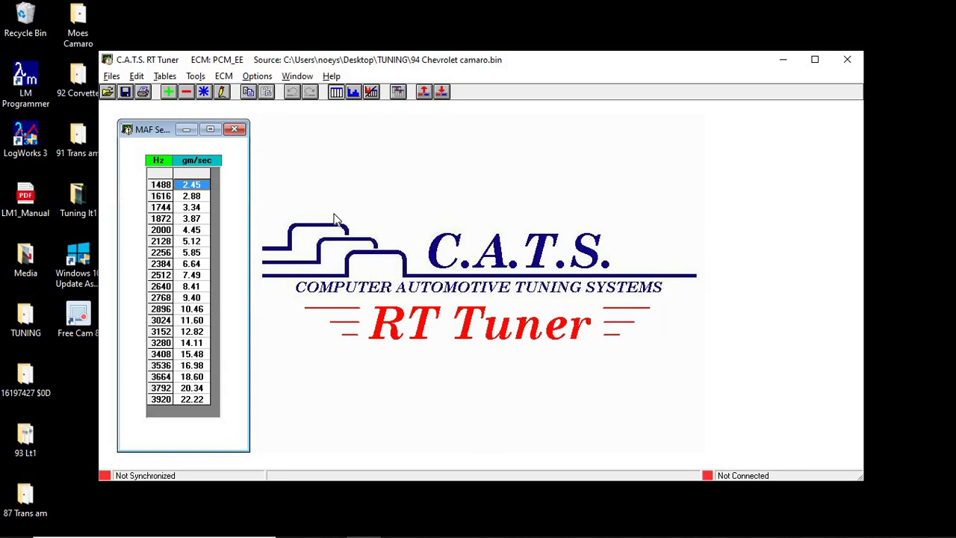
Step: Switch to EEHack, open its Datalog window to examine the MAF reading field, and return to RT Tuner
{"action": "mouse_move", "coordinate": [404, 534]}
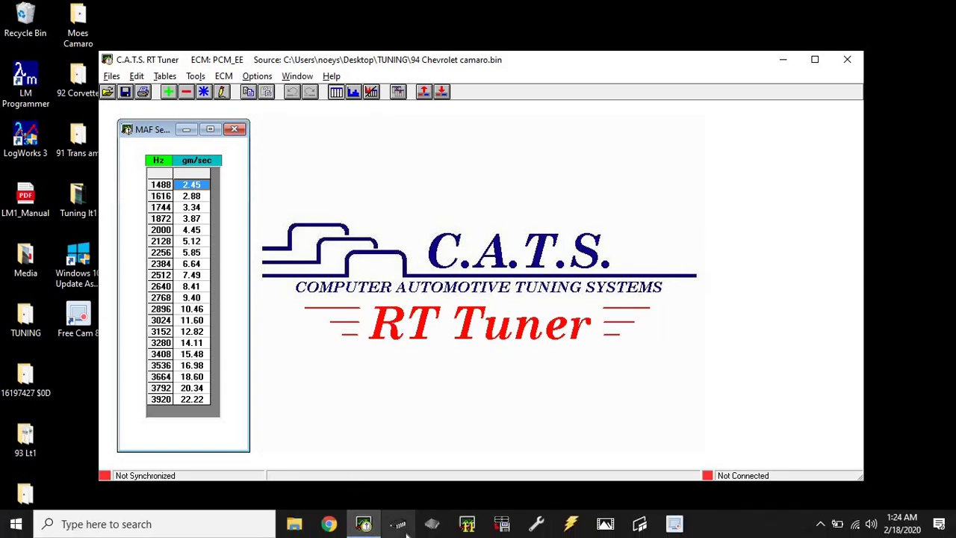
{"action": "left_click", "coordinate": [432, 524]}
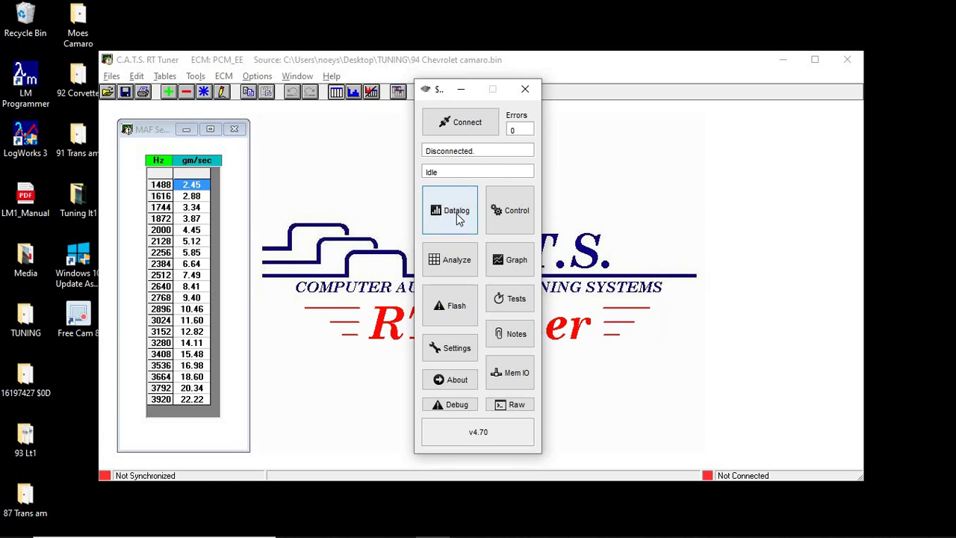
{"action": "left_click", "coordinate": [458, 216]}
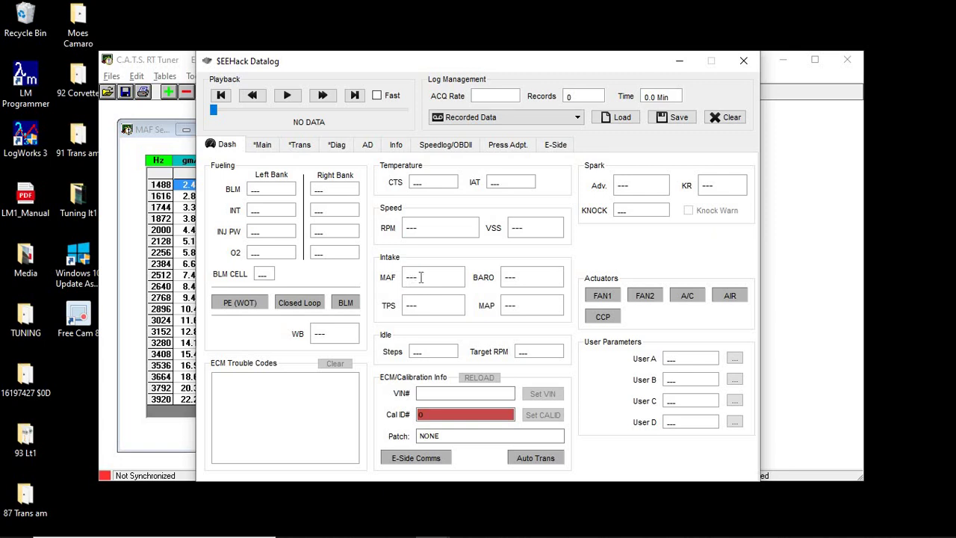
{"action": "left_click", "coordinate": [155, 142]}
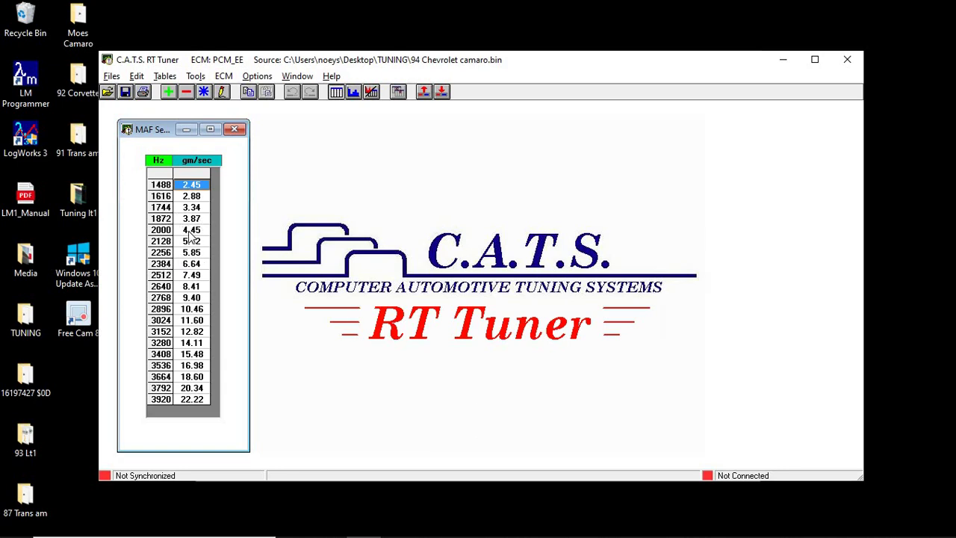
Step: Select the gm/sec cells from 1744 to 2128 Hz in MAF Sensor Calibration Table 1
{"action": "key", "text": "alt"}
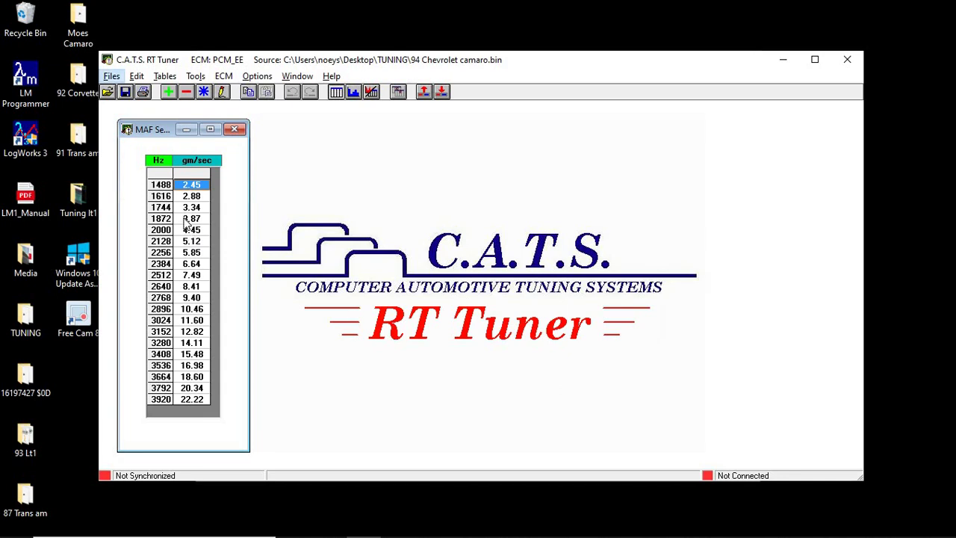
{"action": "left_click", "coordinate": [183, 218]}
{"action": "left_click", "coordinate": [186, 232], "text": "shift"}
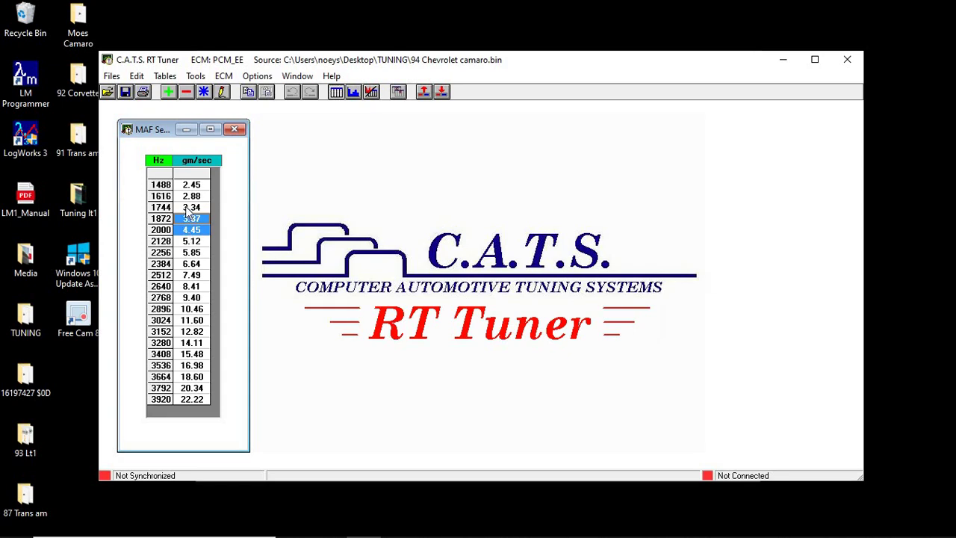
{"action": "left_click", "coordinate": [192, 242], "text": "ctrl"}
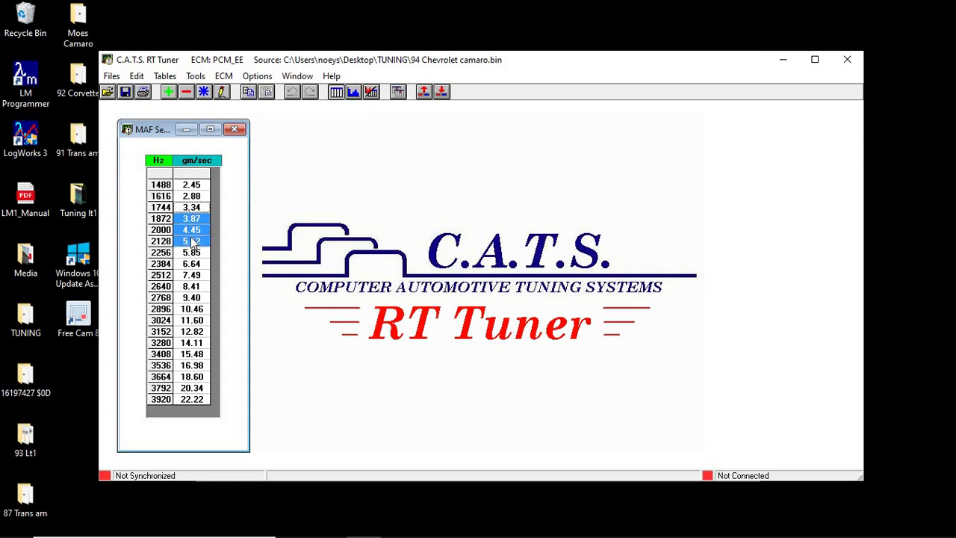
{"action": "left_click", "coordinate": [192, 207], "text": "ctrl"}
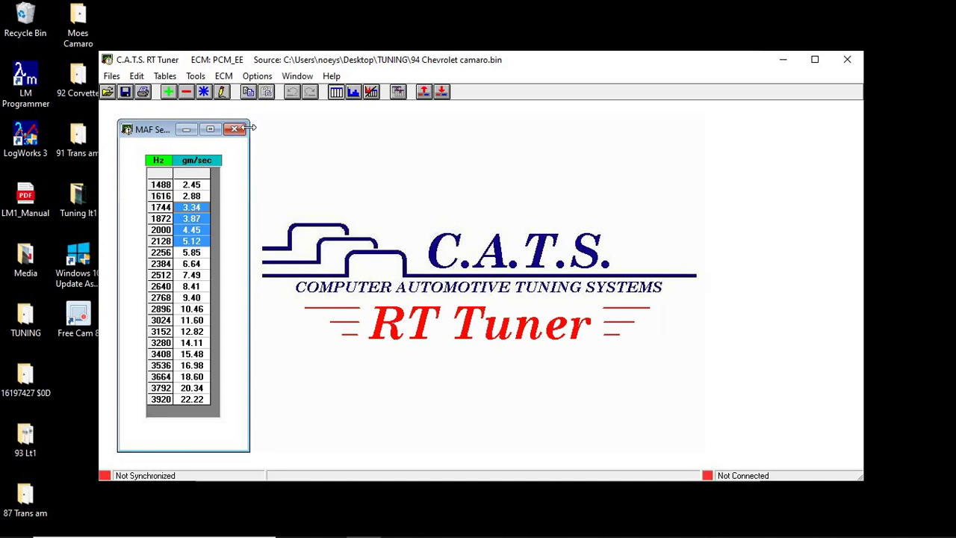
Step: Maximize RT Tuner and the MAF table, display graph and values together, and reselect the 1744 to 2128 Hz cells
{"action": "left_click", "coordinate": [369, 92]}
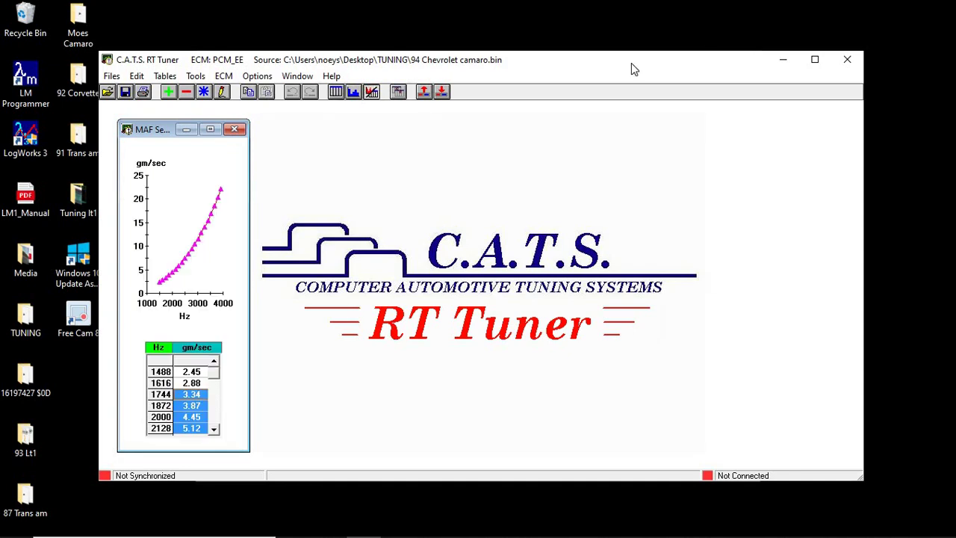
{"action": "left_click", "coordinate": [815, 59]}
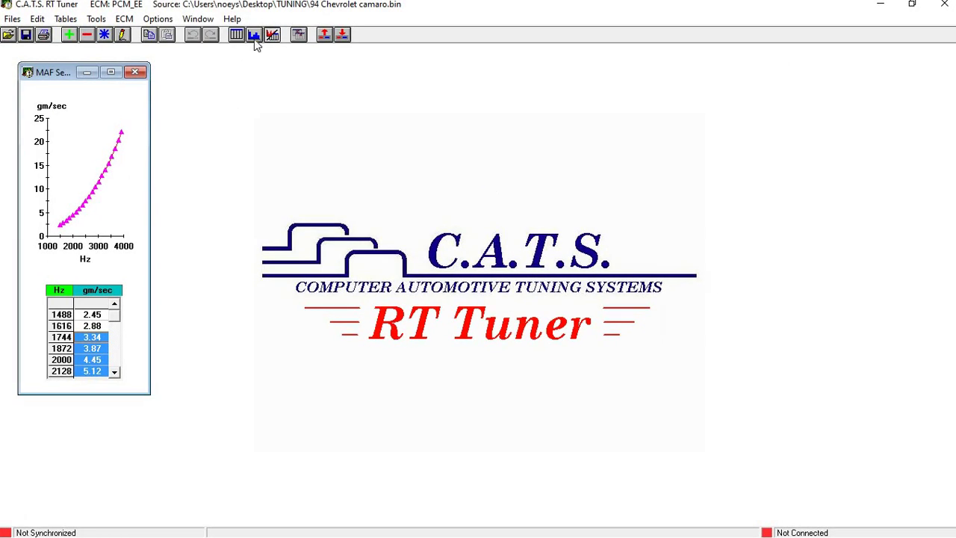
{"action": "left_click", "coordinate": [255, 35]}
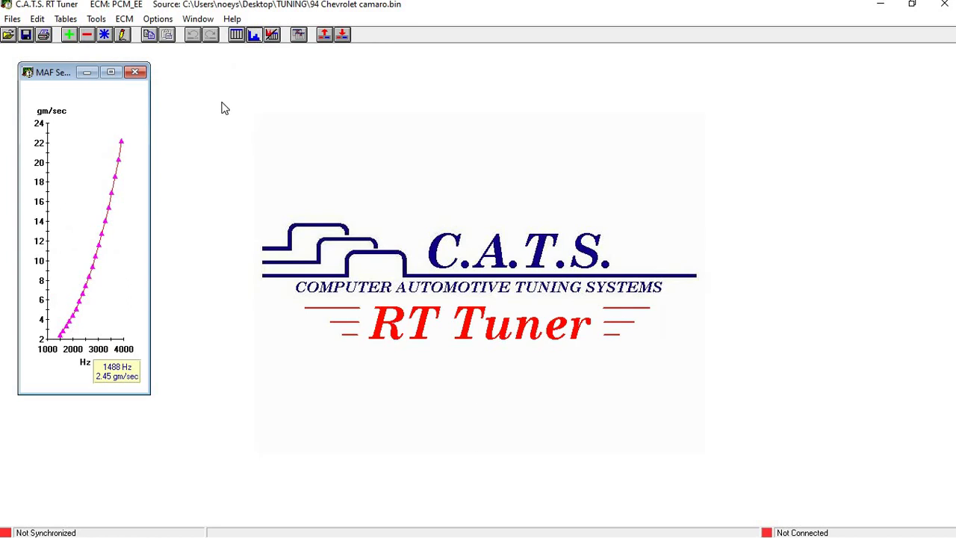
{"action": "left_click", "coordinate": [118, 74]}
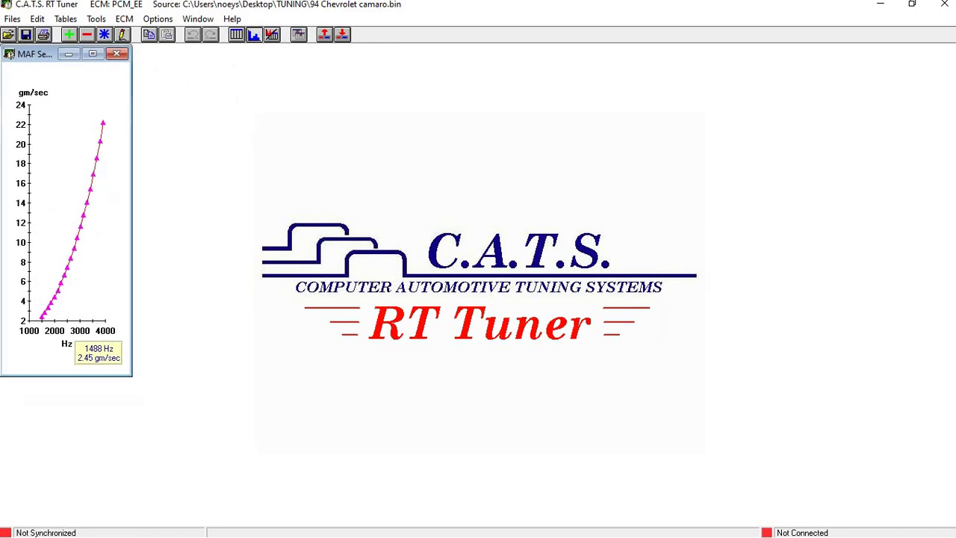
{"action": "left_click", "coordinate": [273, 35]}
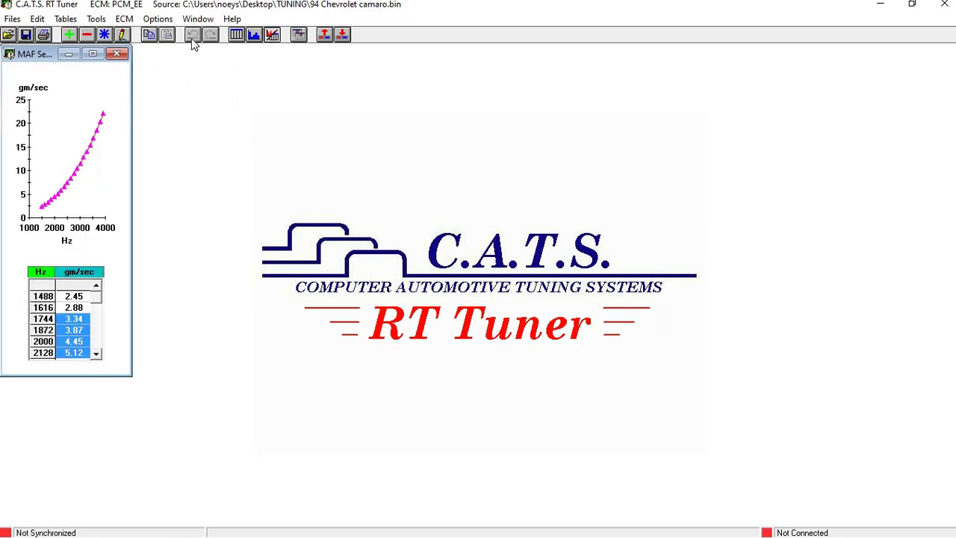
{"action": "left_click", "coordinate": [93, 54]}
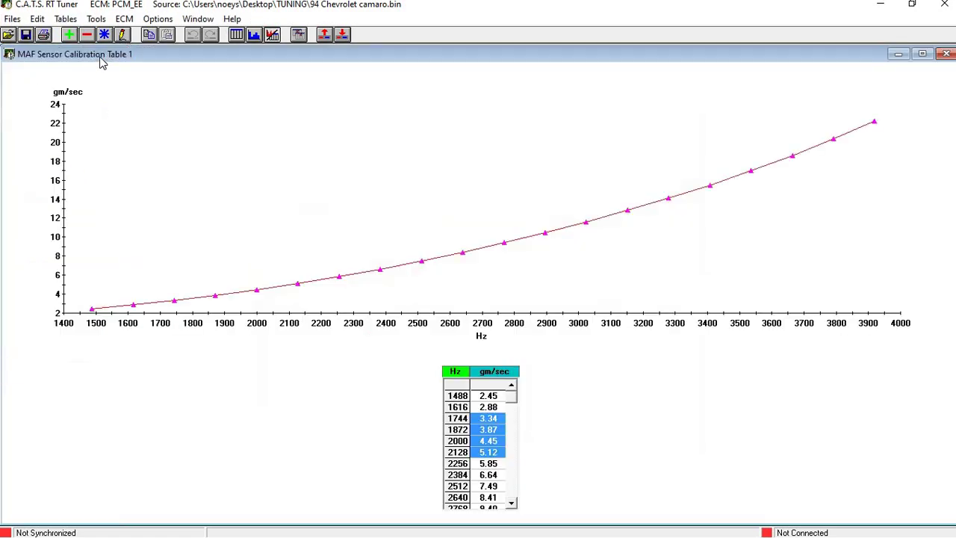
{"action": "left_click", "coordinate": [493, 420]}
{"action": "left_click", "coordinate": [493, 452], "text": "shift"}
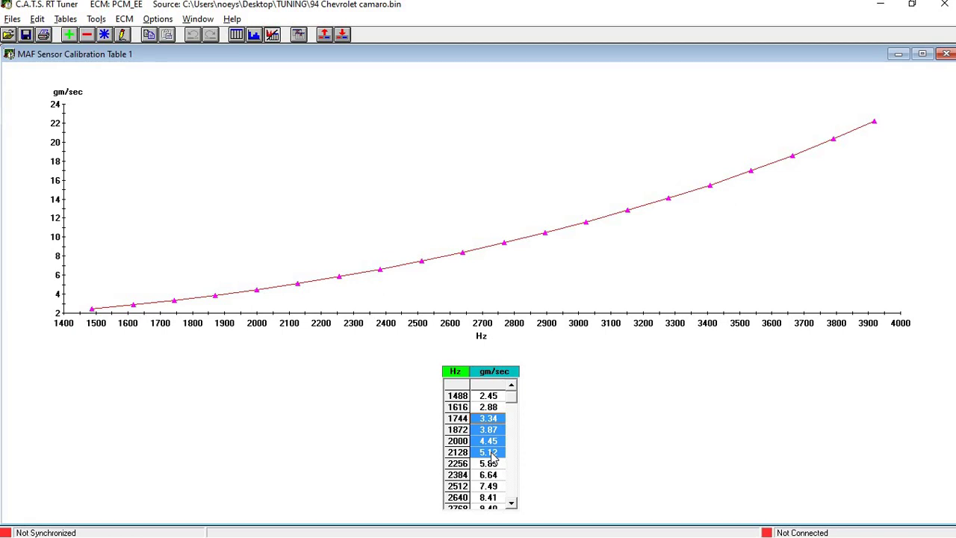
Step: Switch to EEHack and close both its Datalog window and its main window
{"action": "key", "text": "alt+Tab"}
{"action": "key", "text": "alt+Tab"}
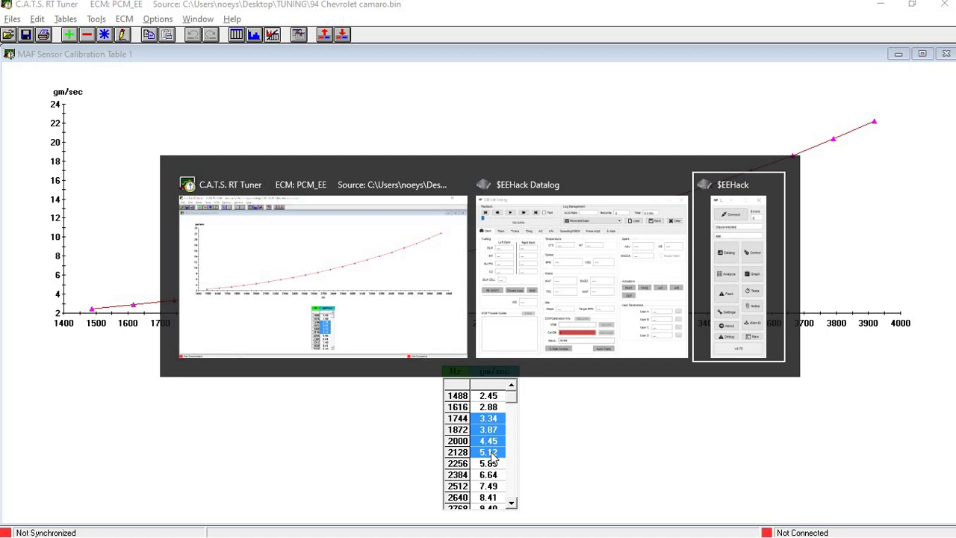
{"action": "key", "text": "alt+Tab"}
{"action": "key", "text": "alt+Tab"}
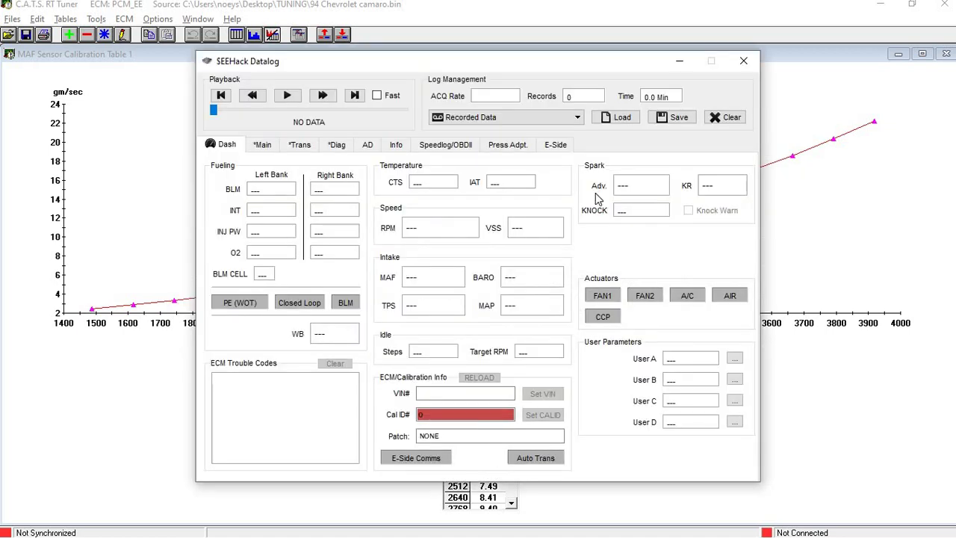
{"action": "left_click", "coordinate": [743, 61]}
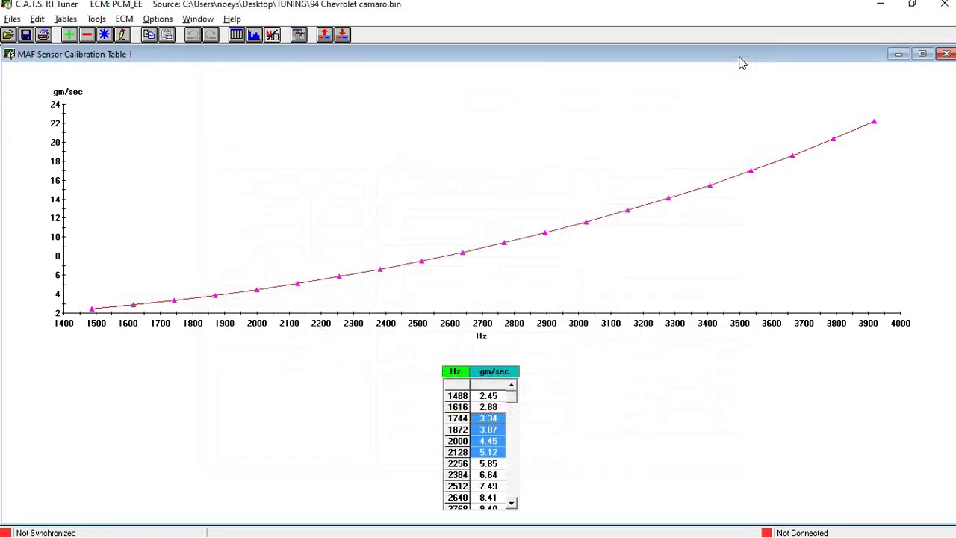
{"action": "key", "text": "alt+Tab"}
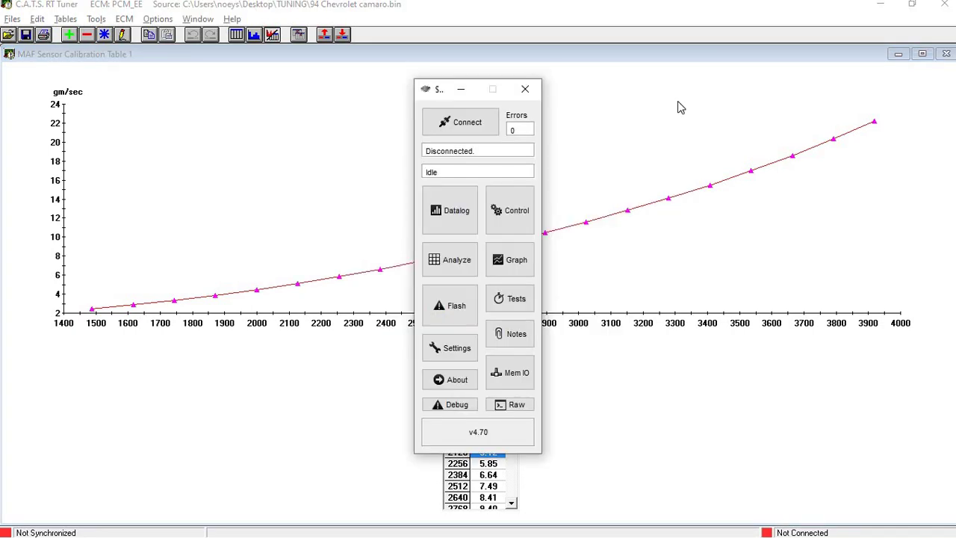
{"action": "left_click", "coordinate": [525, 89]}
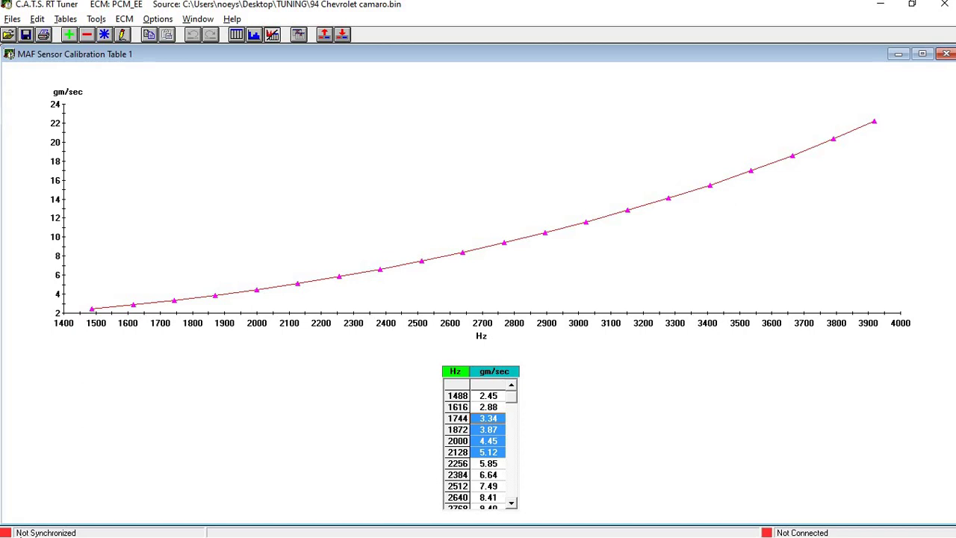
Step: Open Calculator and divide 16 by 14.2 to work out the MAF correction factor
{"action": "left_click", "coordinate": [15, 524]}
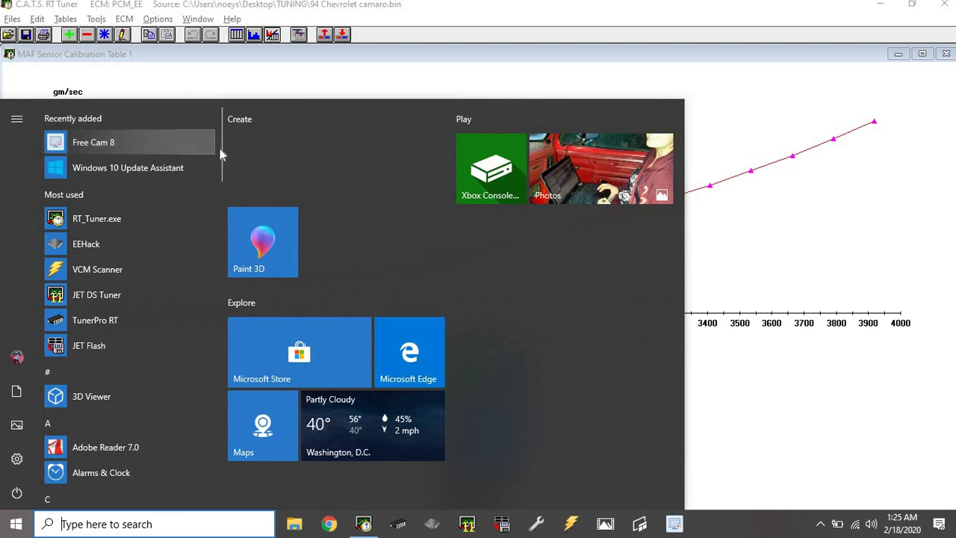
{"action": "scroll", "coordinate": [222, 153], "scroll_direction": "down", "scroll_amount": 3}
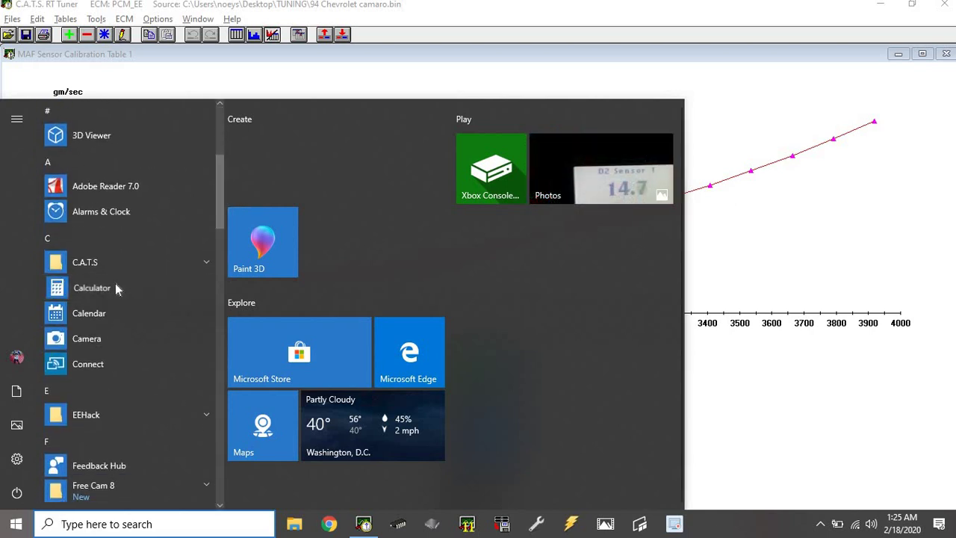
{"action": "key", "text": "Escape"}
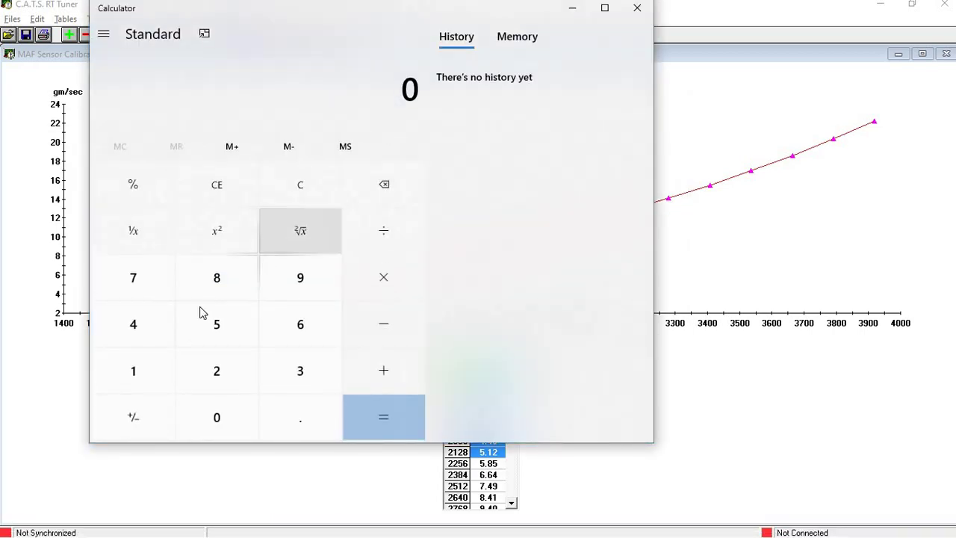
{"action": "left_click", "coordinate": [149, 384]}
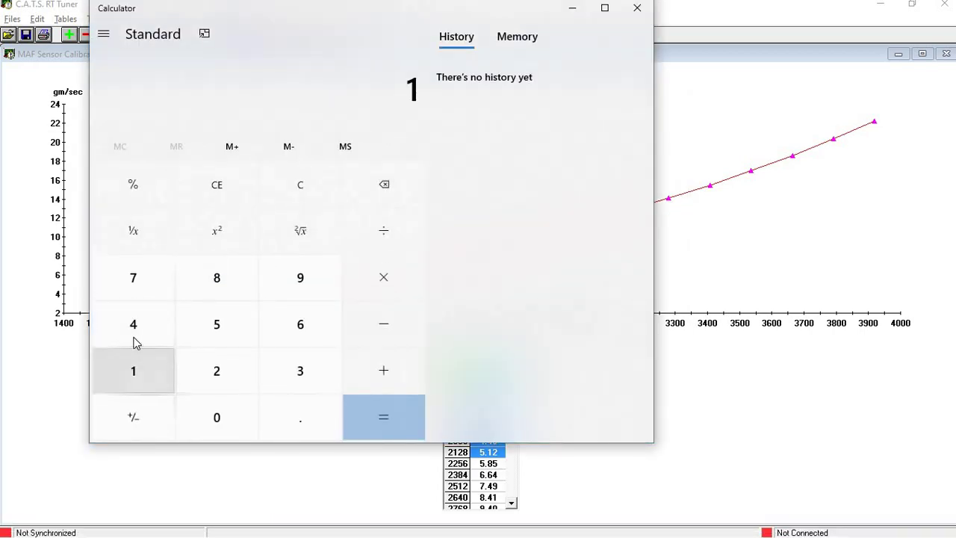
{"action": "left_click", "coordinate": [134, 341]}
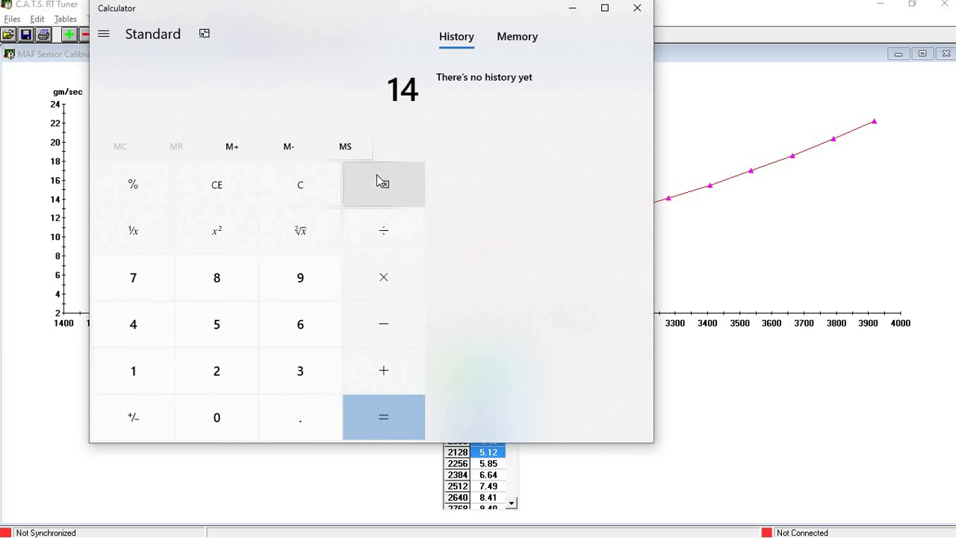
{"action": "left_click", "coordinate": [380, 182]}
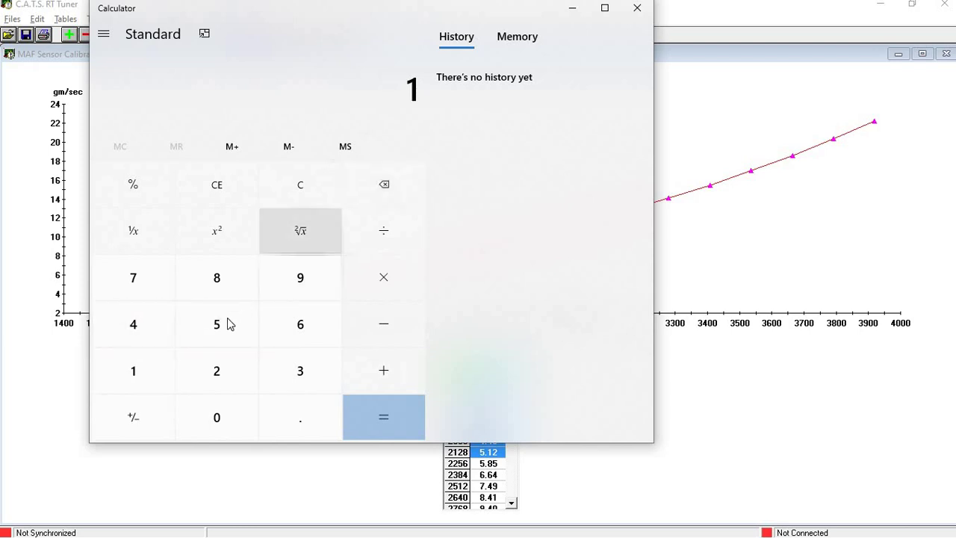
{"action": "left_click", "coordinate": [290, 326]}
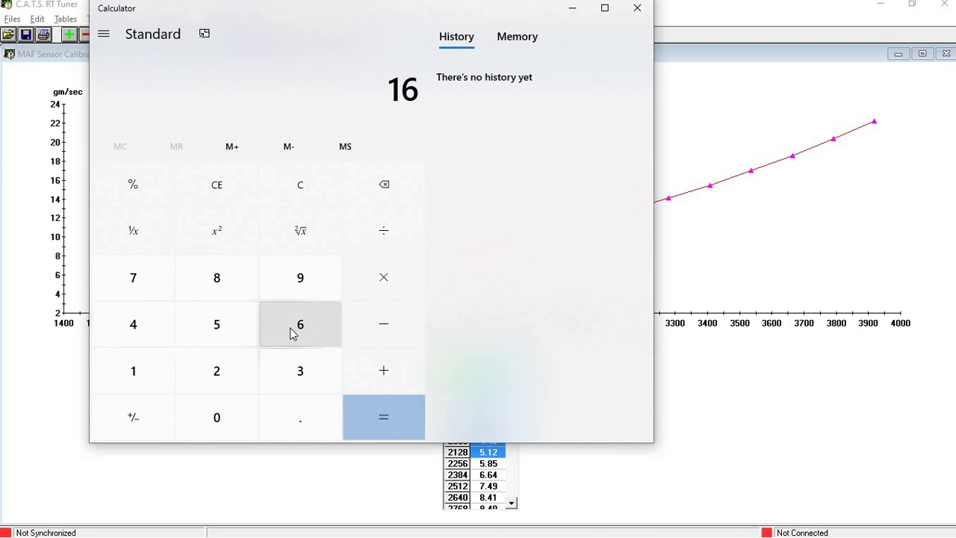
{"action": "left_click", "coordinate": [381, 230]}
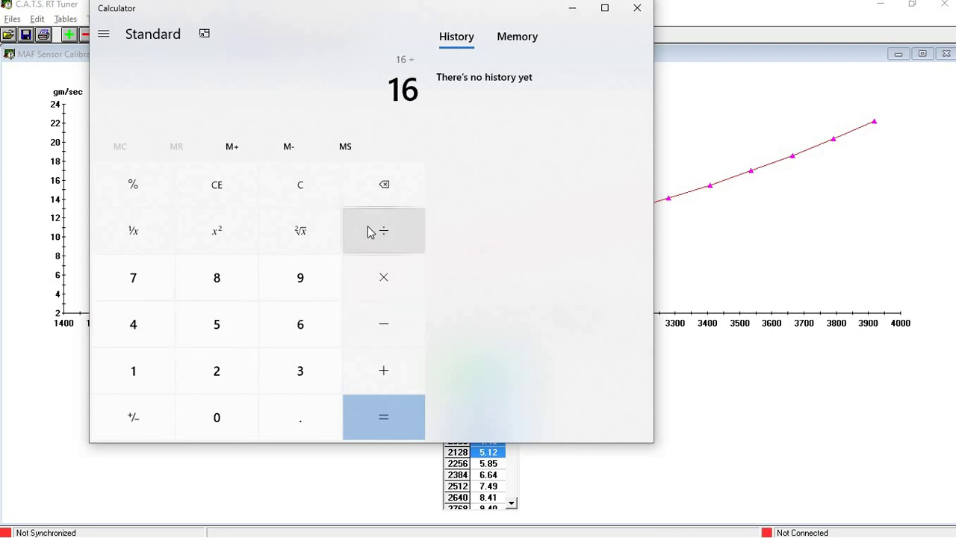
{"action": "left_click", "coordinate": [143, 371]}
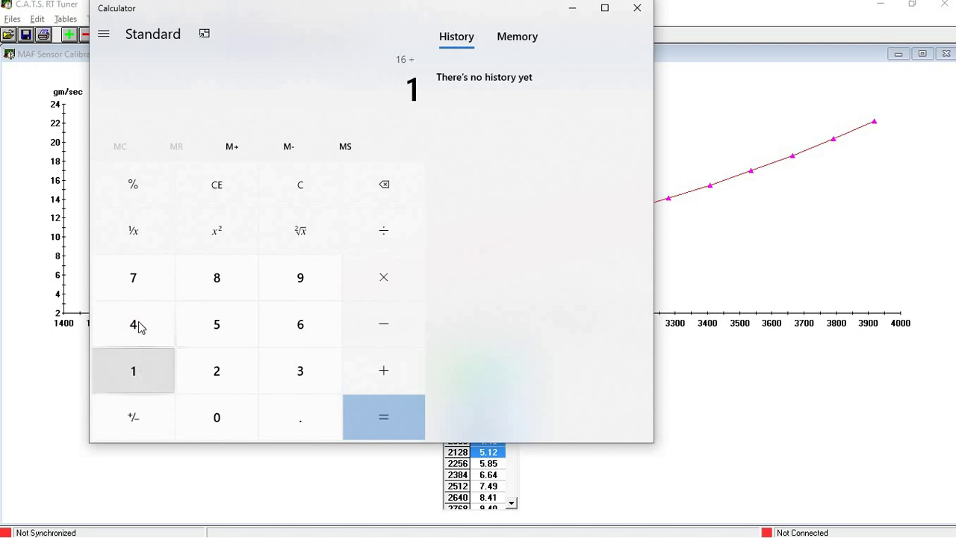
{"action": "left_click", "coordinate": [149, 334]}
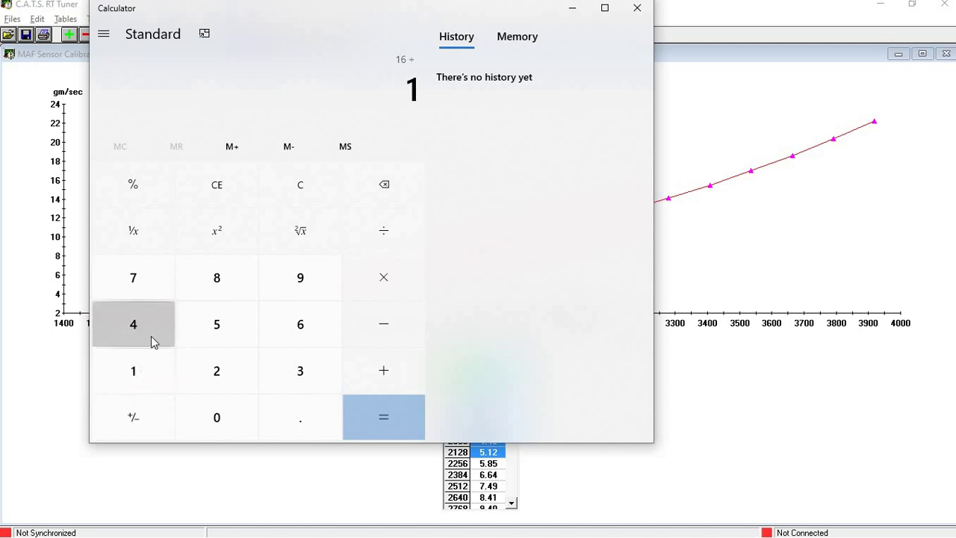
{"action": "left_click", "coordinate": [275, 410]}
{"action": "left_click", "coordinate": [228, 377]}
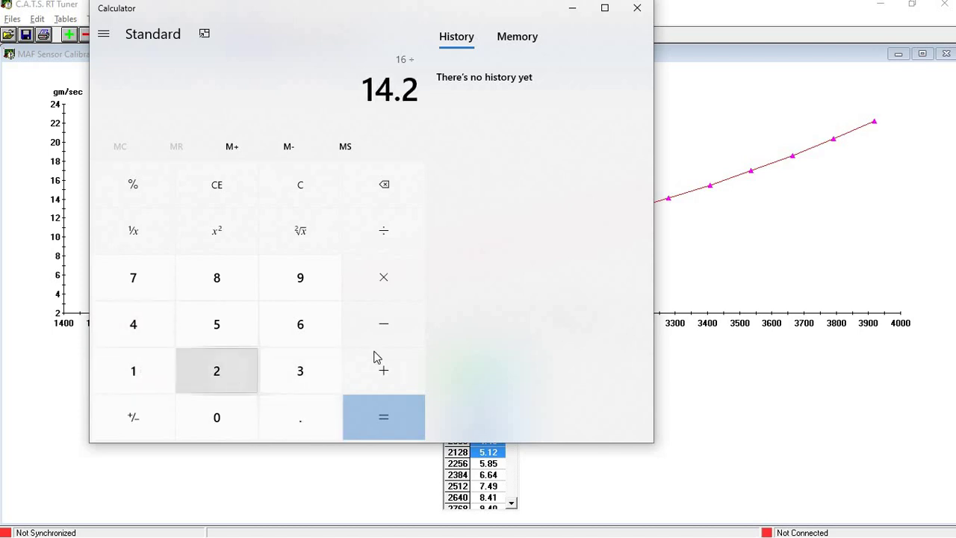
{"action": "left_click", "coordinate": [383, 409]}
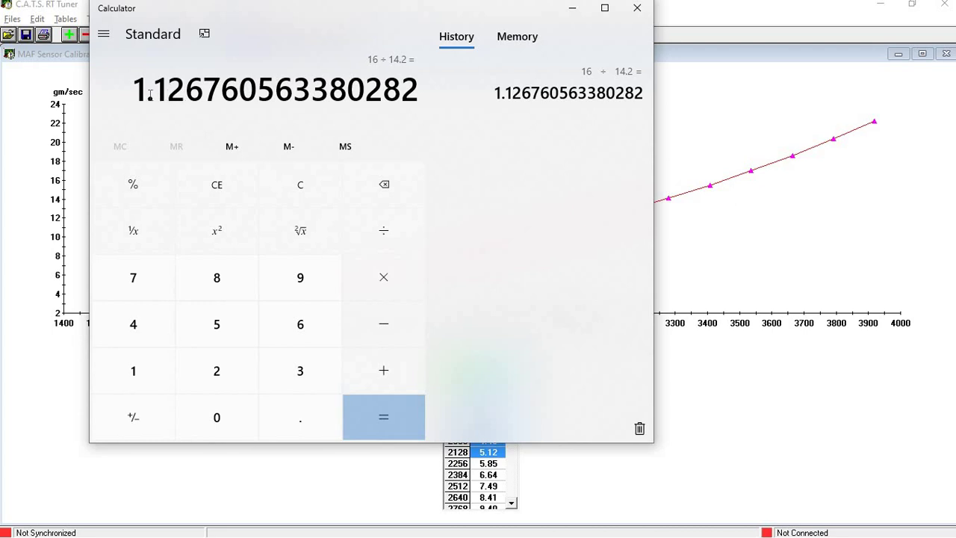
Step: Examine the whole-number and decimal parts of the calculated correction factor and clear the result
{"action": "left_click_drag", "start_coordinate": [148, 93], "coordinate": [134, 94]}
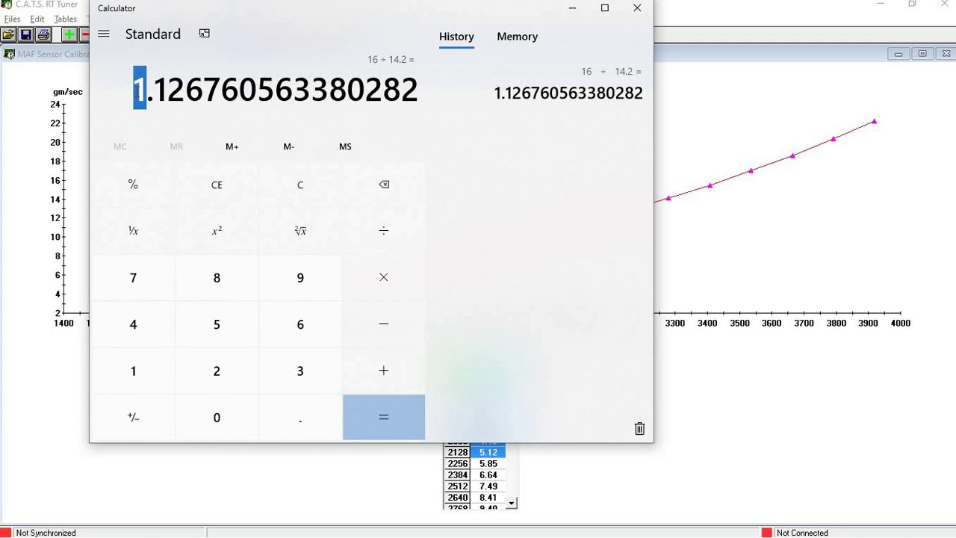
{"action": "left_click", "coordinate": [139, 91]}
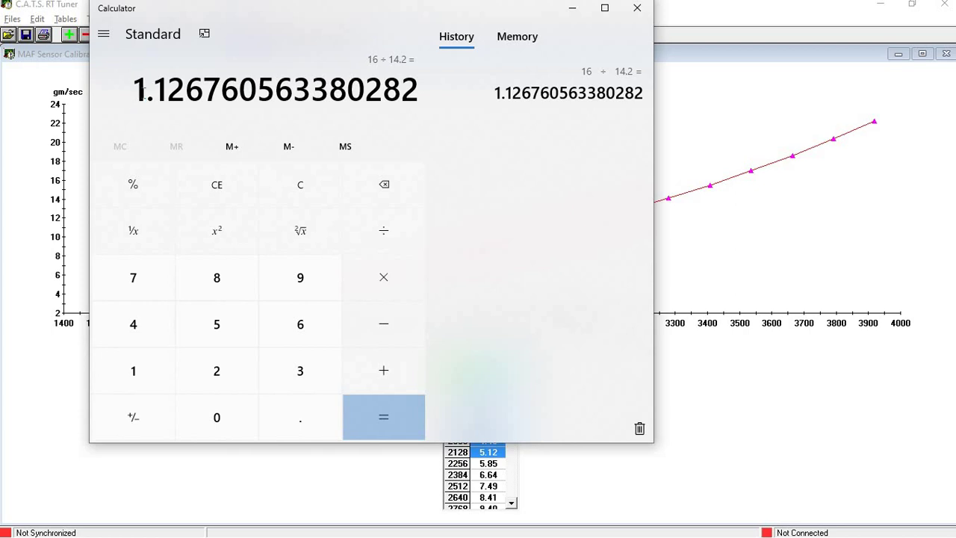
{"action": "double_click", "coordinate": [156, 89]}
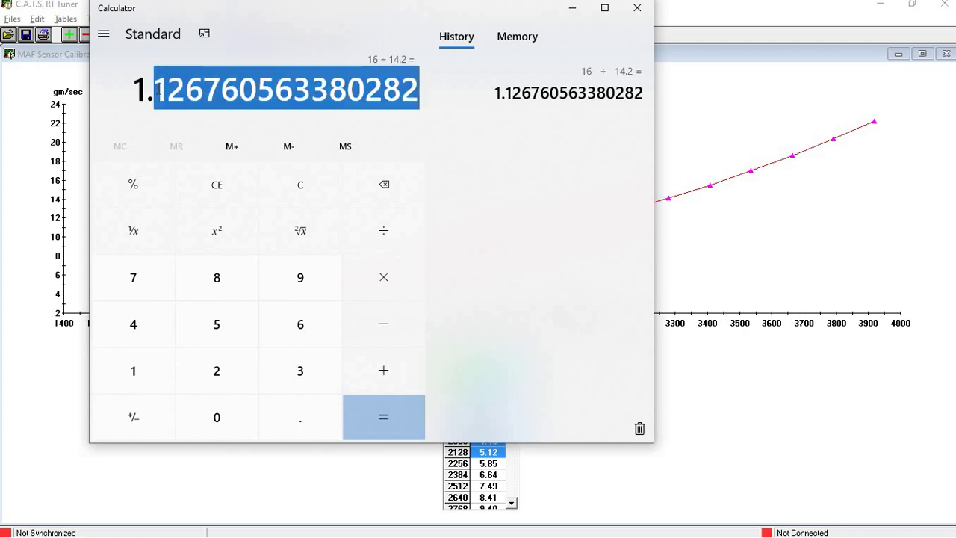
{"action": "left_click", "coordinate": [170, 93]}
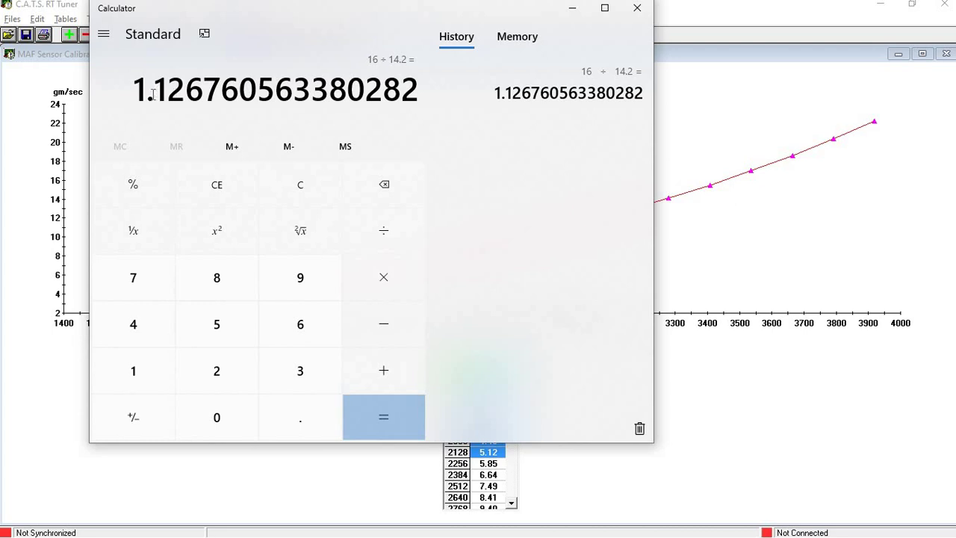
{"action": "left_click_drag", "start_coordinate": [150, 91], "coordinate": [131, 95]}
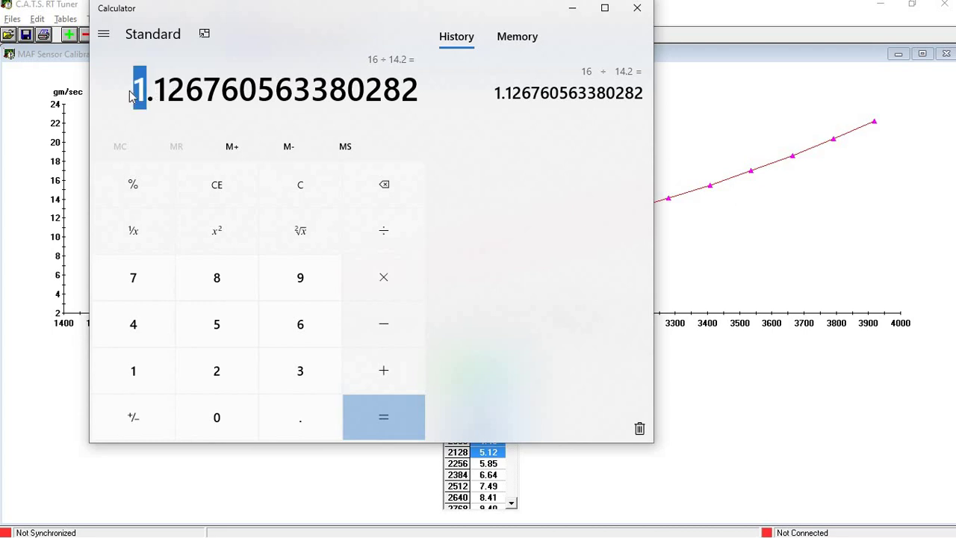
{"action": "key", "text": "Escape"}
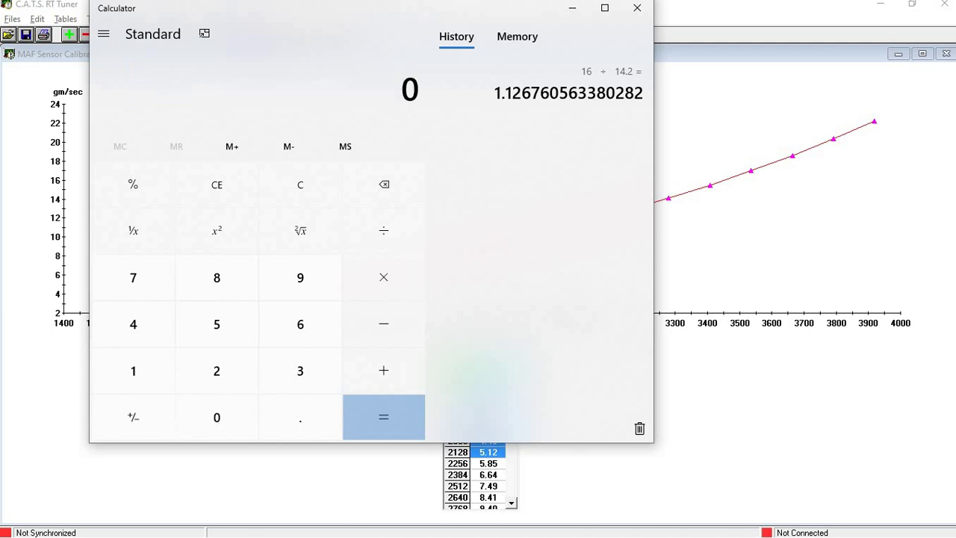
Step: Close Calculator and multiply the selected 1744 to 2128 Hz gm/sec cells by 1.12
{"action": "left_click", "coordinate": [650, 8]}
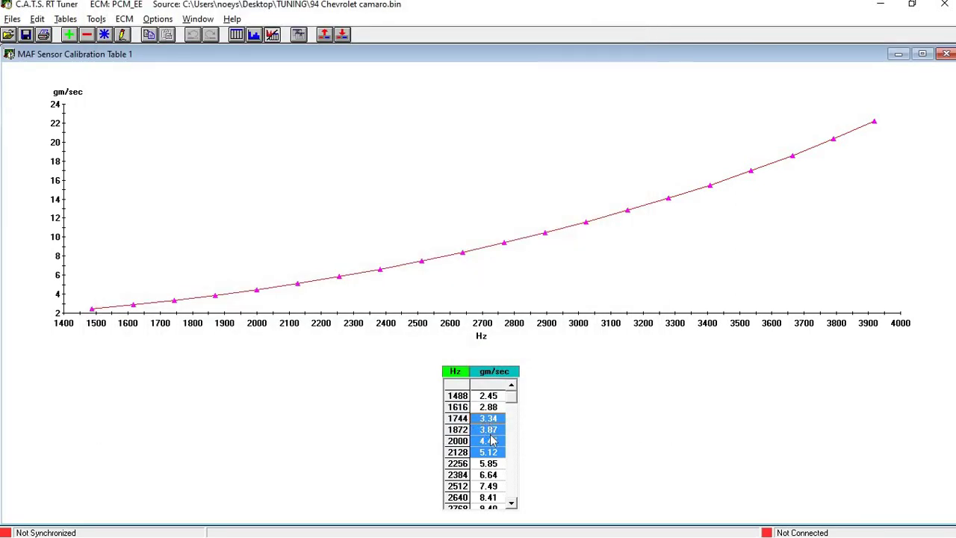
{"action": "left_click", "coordinate": [105, 35]}
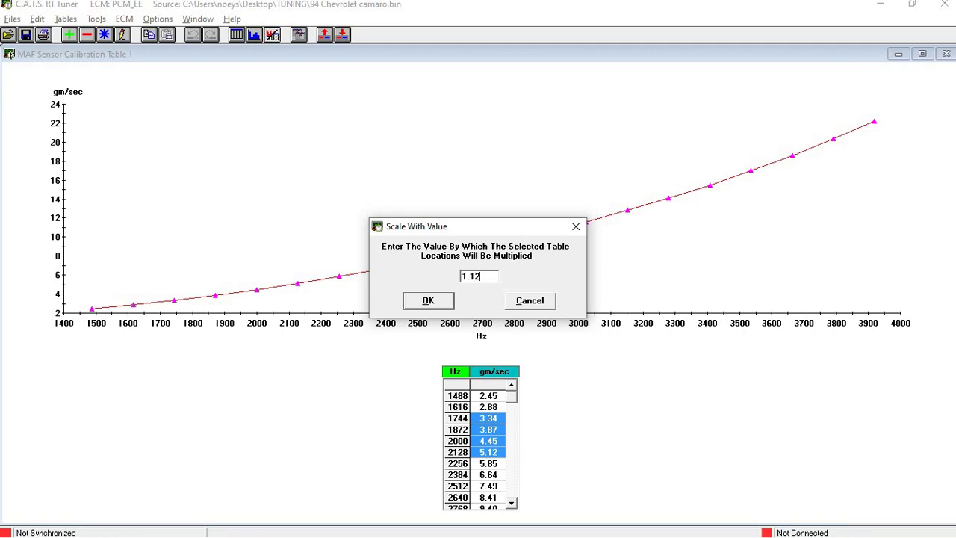
{"action": "key", "text": "Return"}
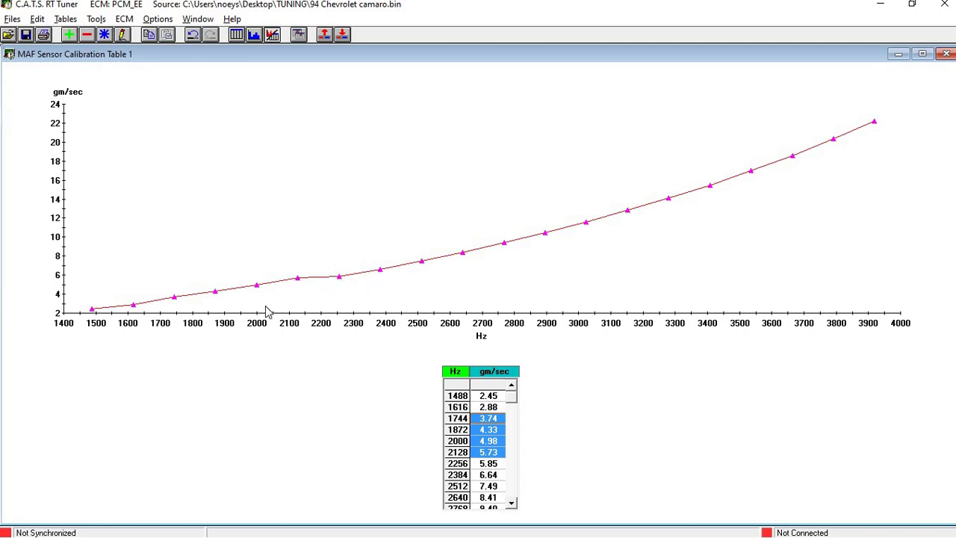
Step: Scale the gm/sec cells from 2256 to 2640 Hz up to 6.44, 7.30, 8.24 and 9.25
{"action": "left_click", "coordinate": [490, 476], "text": "ctrl"}
{"action": "left_click", "coordinate": [490, 486], "text": "ctrl"}
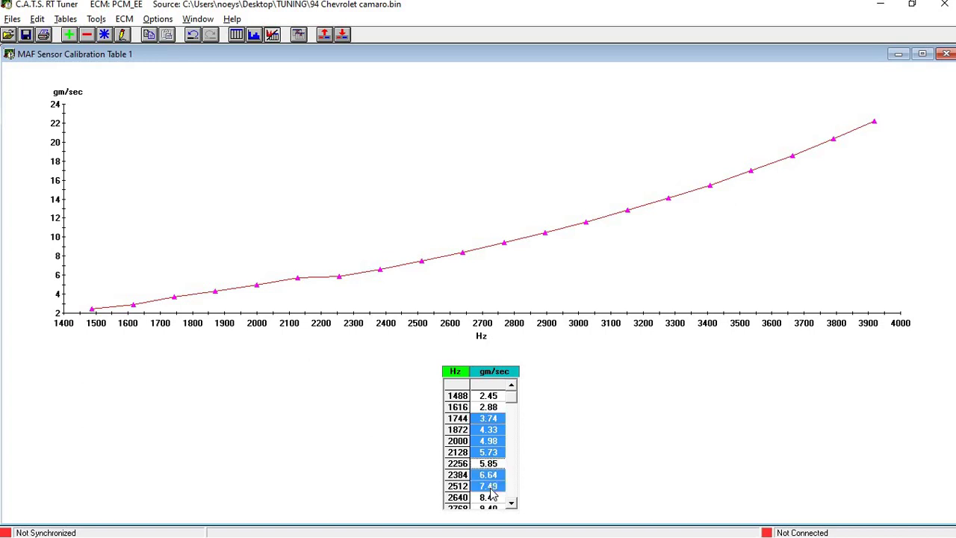
{"action": "left_click", "coordinate": [490, 497], "text": "shift"}
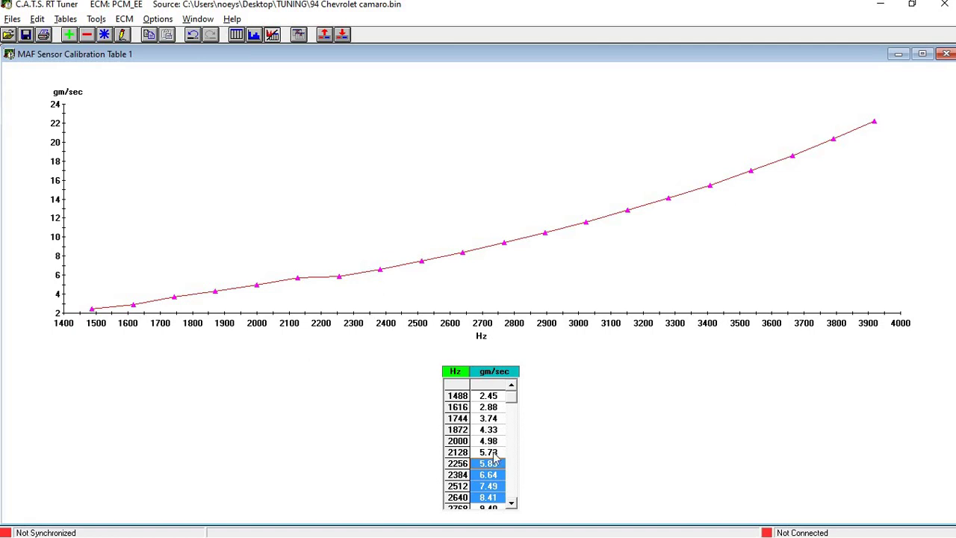
{"action": "left_click", "coordinate": [105, 35]}
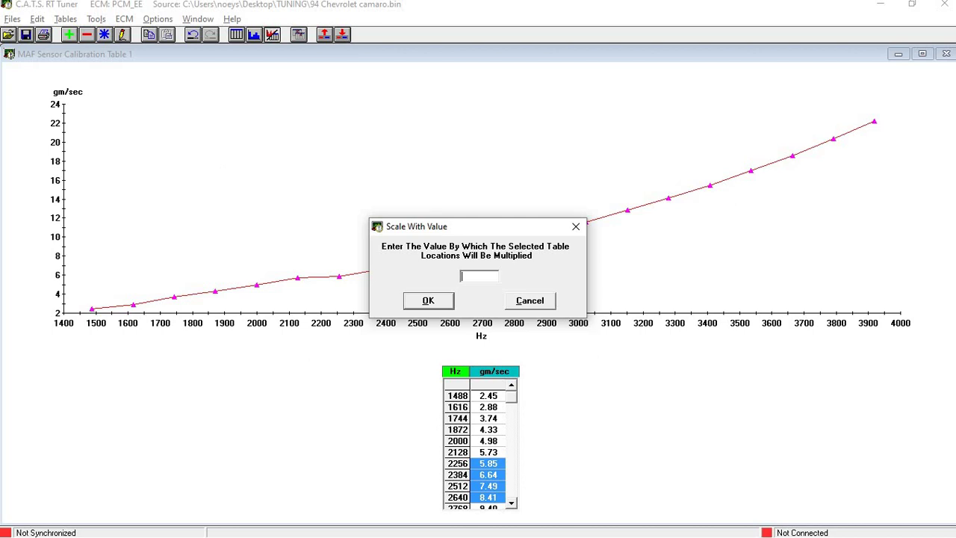
{"action": "type", "text": "0"}
{"action": "key", "text": "Return"}
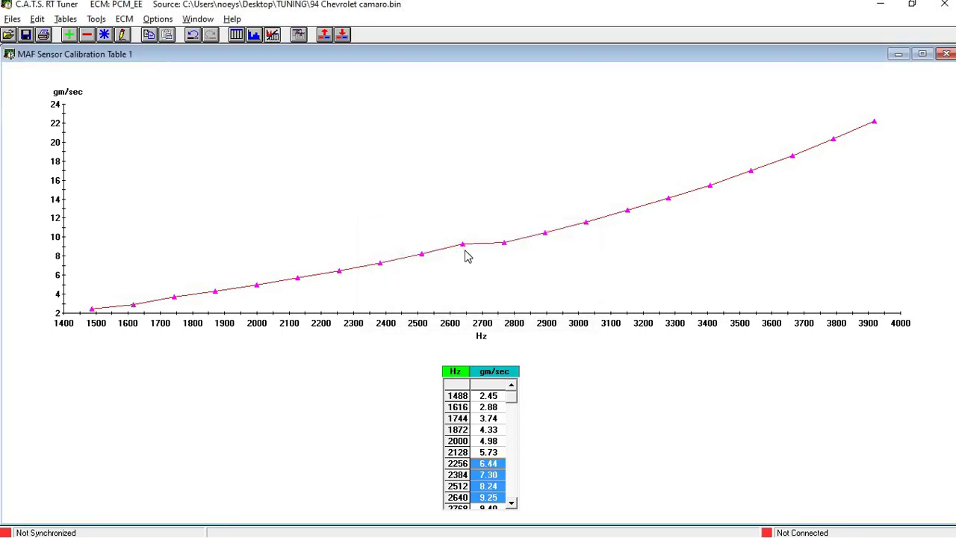
Step: Multiply the gm/sec cells from 2768 to 3152 Hz by 1.08
{"action": "left_click", "coordinate": [512, 505]}
{"action": "left_click", "coordinate": [512, 504]}
{"action": "left_click", "coordinate": [511, 504]}
{"action": "left_click", "coordinate": [512, 504]}
{"action": "left_click", "coordinate": [511, 505]}
{"action": "left_click", "coordinate": [512, 504]}
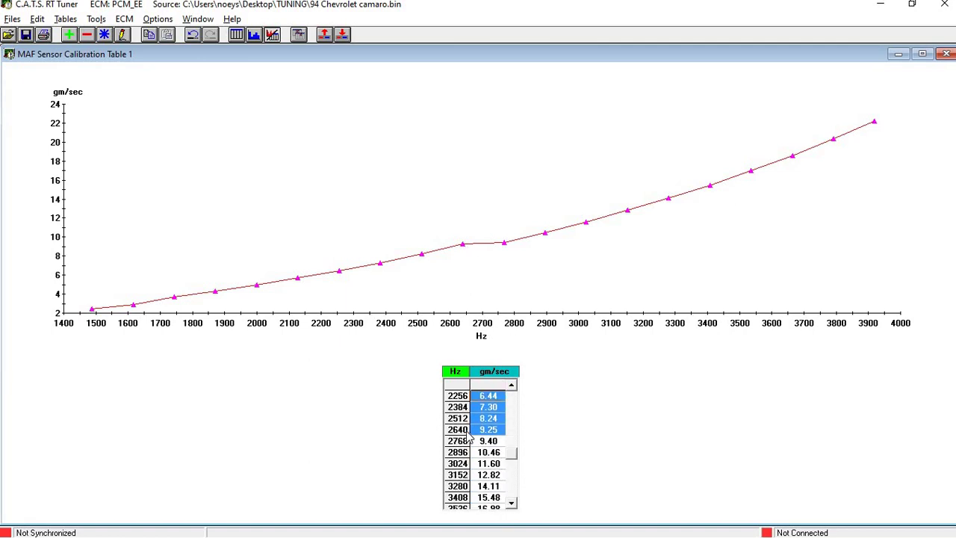
{"action": "left_click_drag", "start_coordinate": [473, 443], "coordinate": [488, 497]}
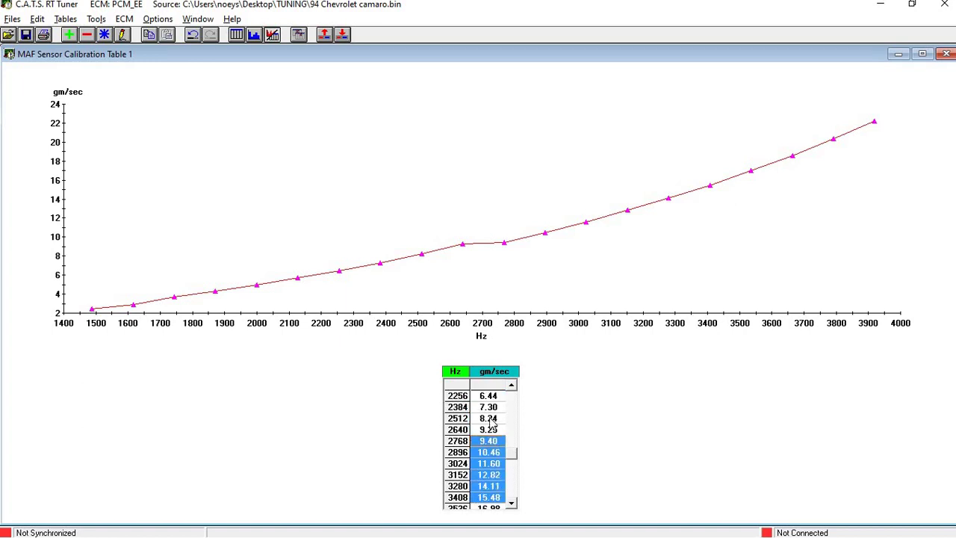
{"action": "left_click", "coordinate": [489, 475], "text": "shift"}
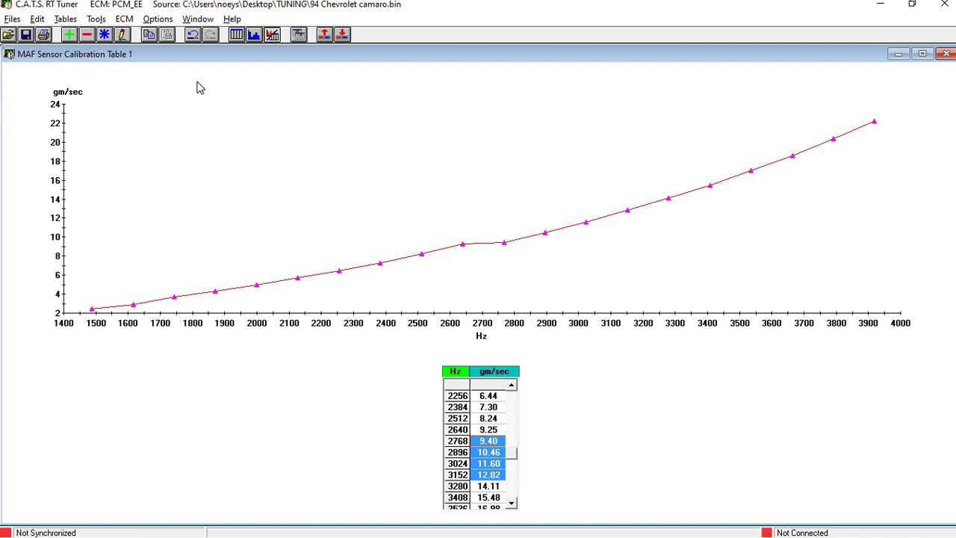
{"action": "left_click", "coordinate": [106, 36]}
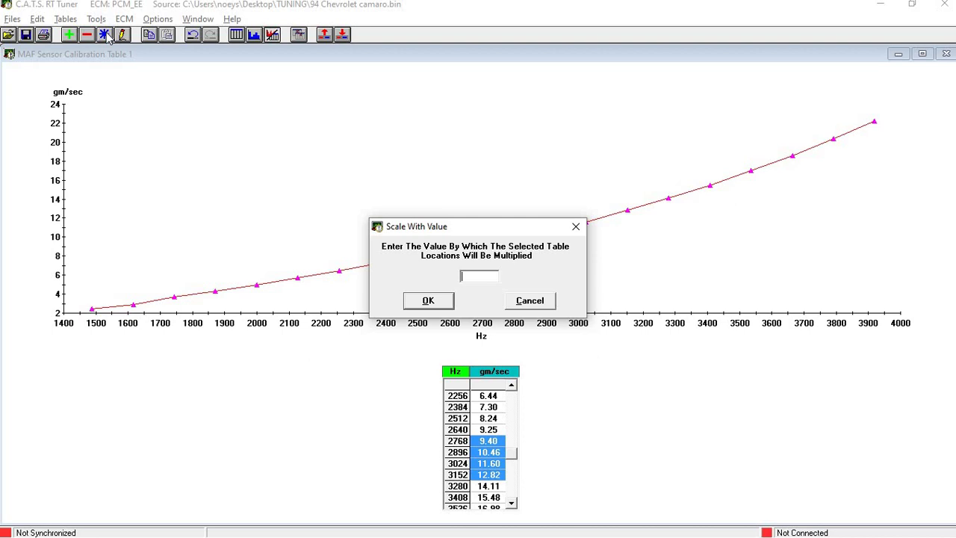
{"action": "type", "text": "."}
{"action": "key", "text": "BackSpace"}
{"action": "type", "text": "1.08"}
{"action": "key", "text": "Return"}
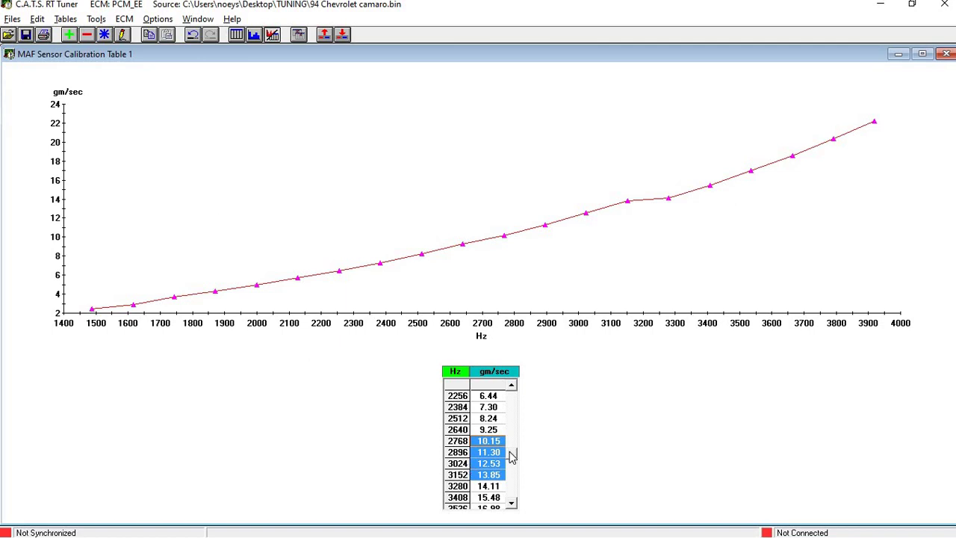
Step: Multiply the gm/sec cells from 3280 to 3920 Hz by 1.06 and close MAF Sensor Calibration Table 1
{"action": "scroll", "coordinate": [514, 487], "scroll_direction": "down", "scroll_amount": 1}
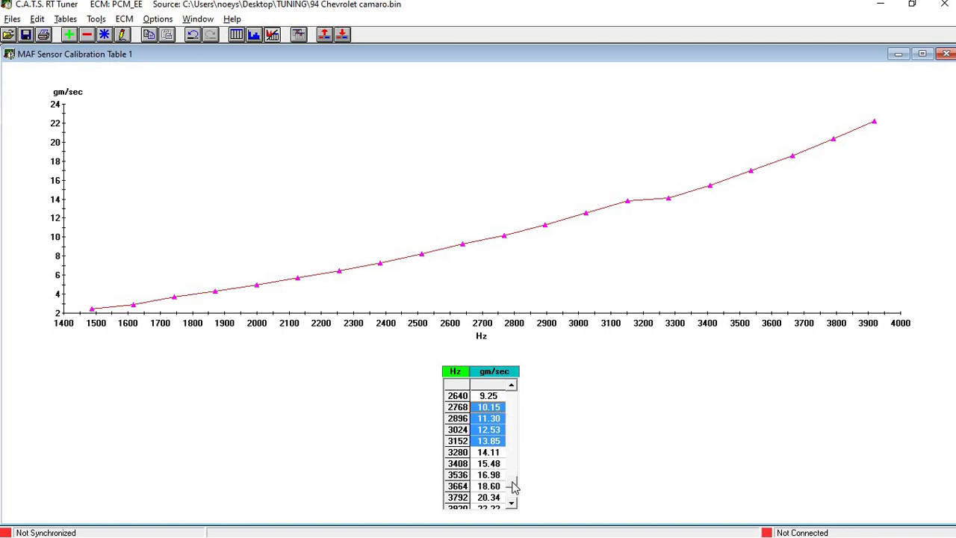
{"action": "left_click", "coordinate": [513, 505]}
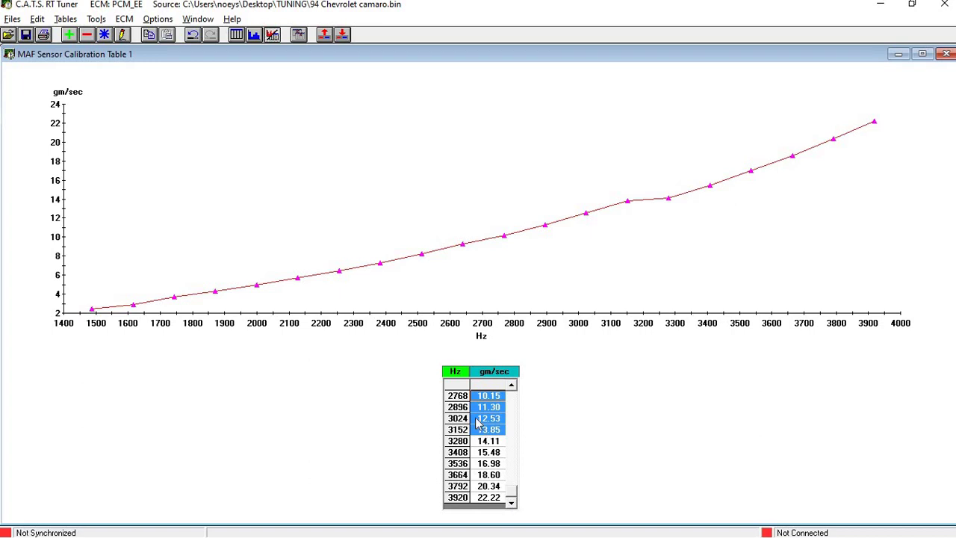
{"action": "left_click_drag", "start_coordinate": [482, 441], "coordinate": [489, 496]}
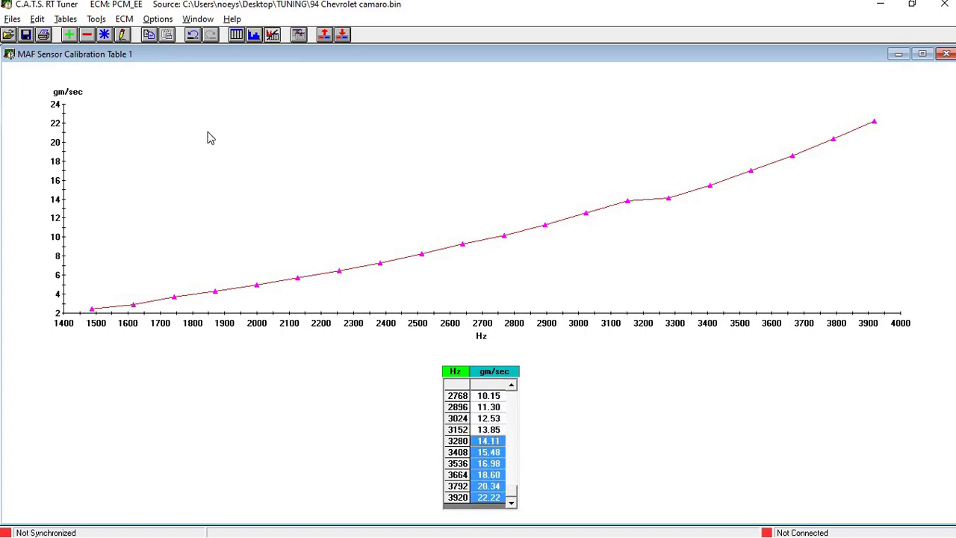
{"action": "left_click", "coordinate": [105, 36]}
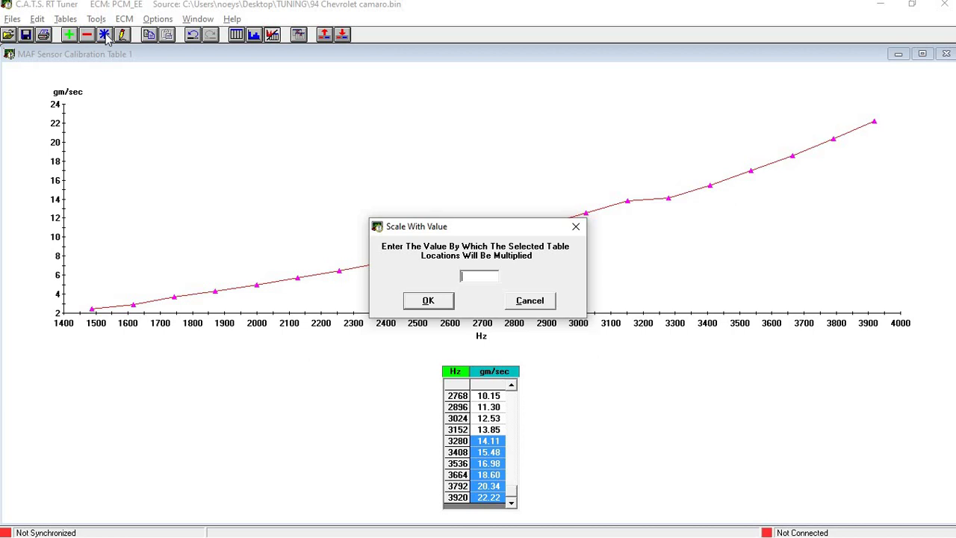
{"action": "type", "text": "1.06"}
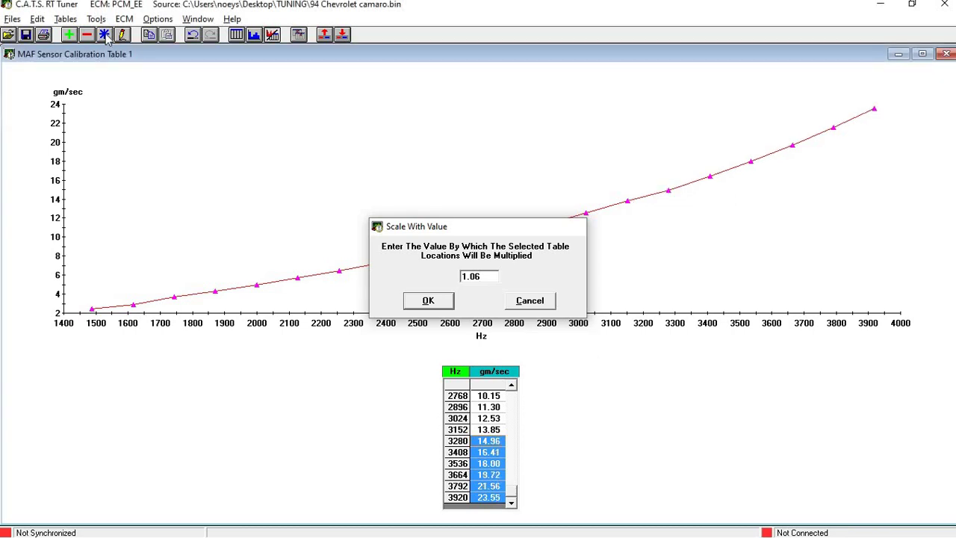
{"action": "key", "text": "Return"}
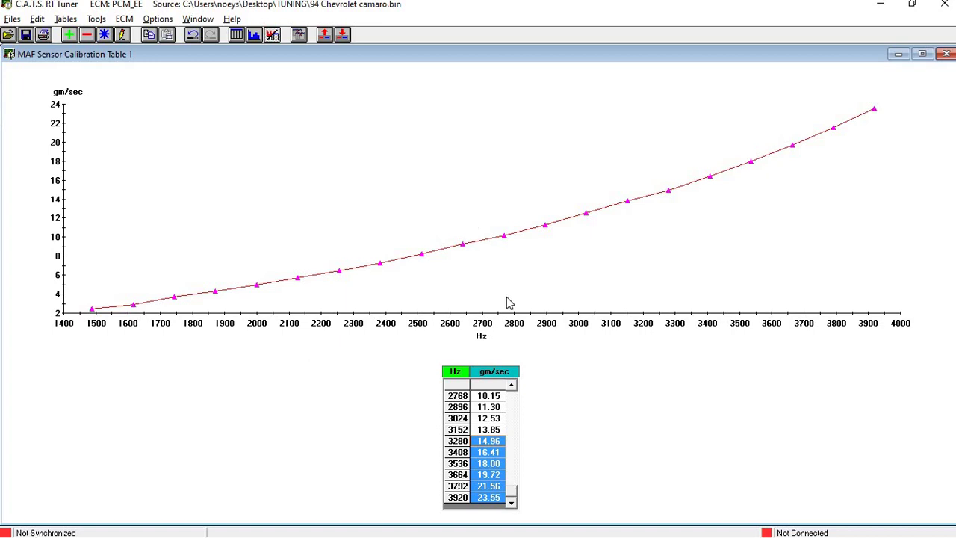
{"action": "left_click", "coordinate": [946, 55]}
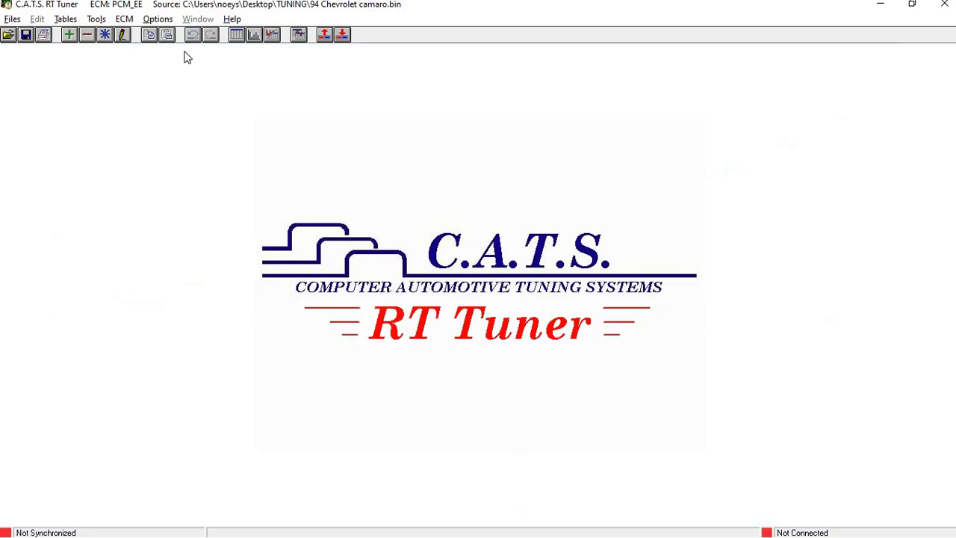
{"action": "left_click", "coordinate": [63, 20]}
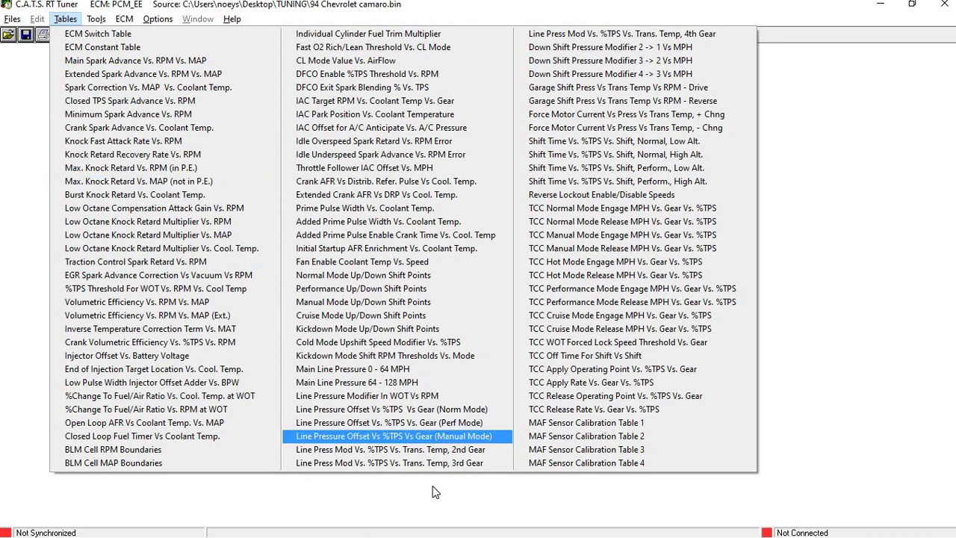
{"action": "left_click", "coordinate": [425, 506]}
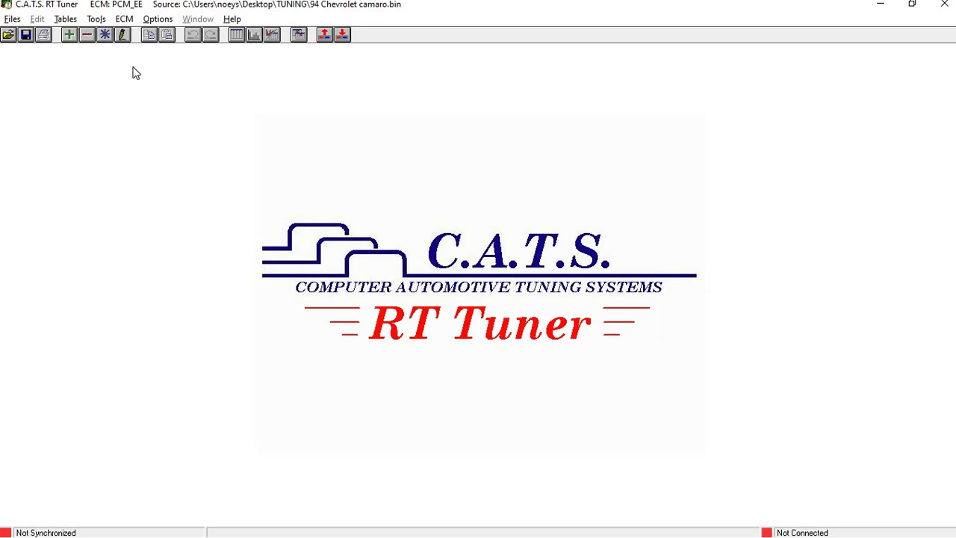
{"action": "left_click", "coordinate": [93, 21]}
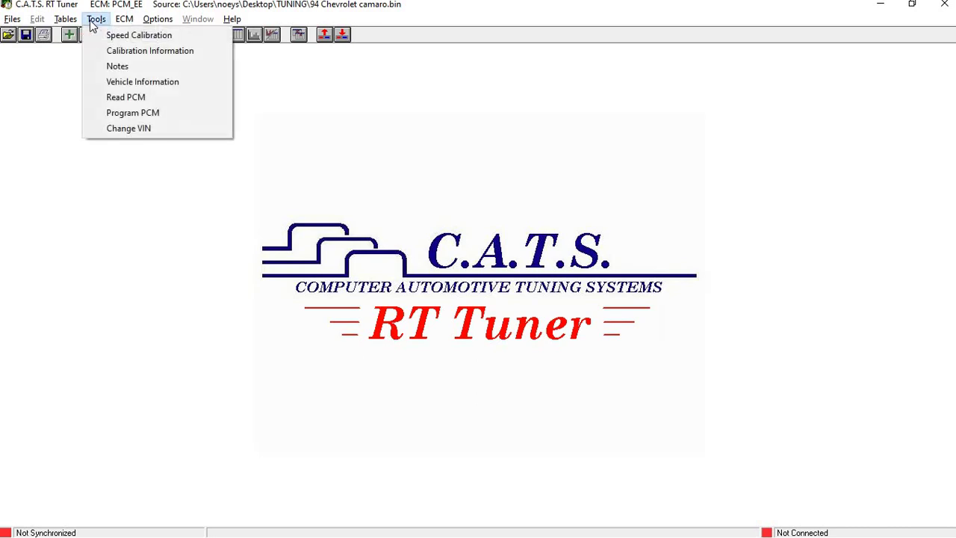
{"action": "mouse_move", "coordinate": [75, 20]}
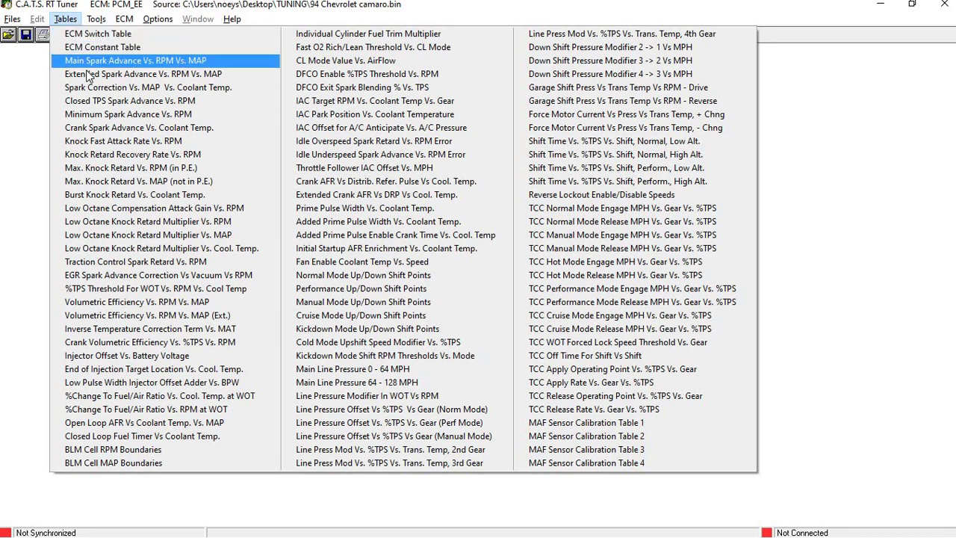
{"action": "left_click", "coordinate": [49, 89]}
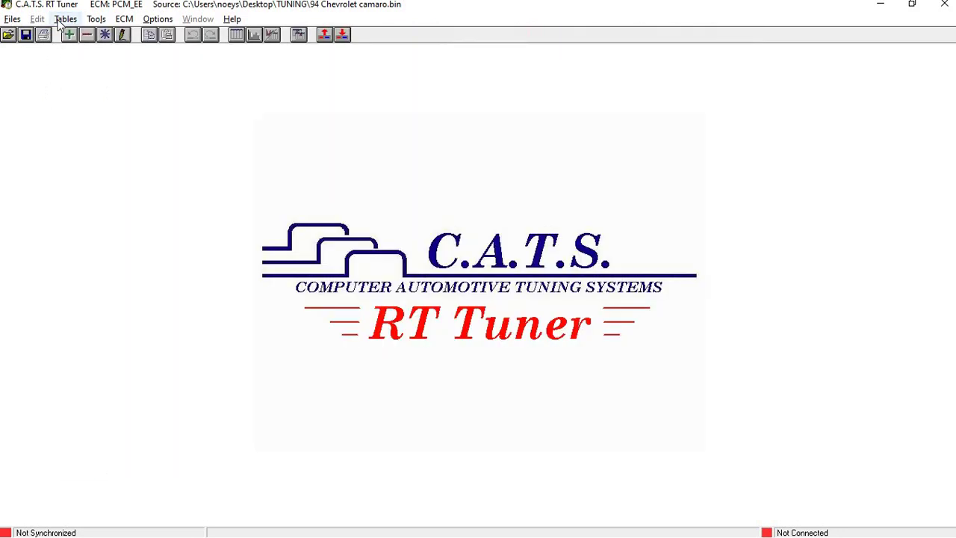